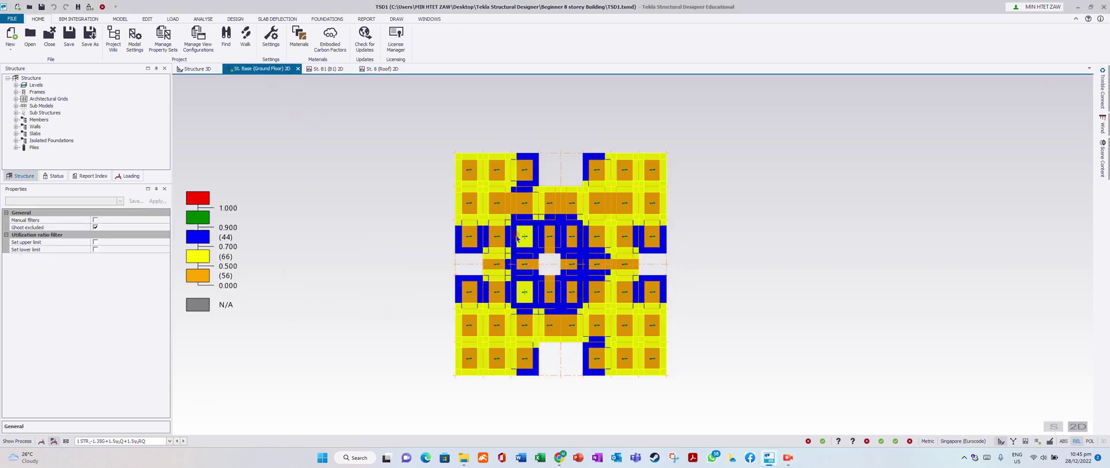
# Close all open views, including the roof, basement and ground floor plans and the 3D structure view.
pyautogui.click(326, 70)
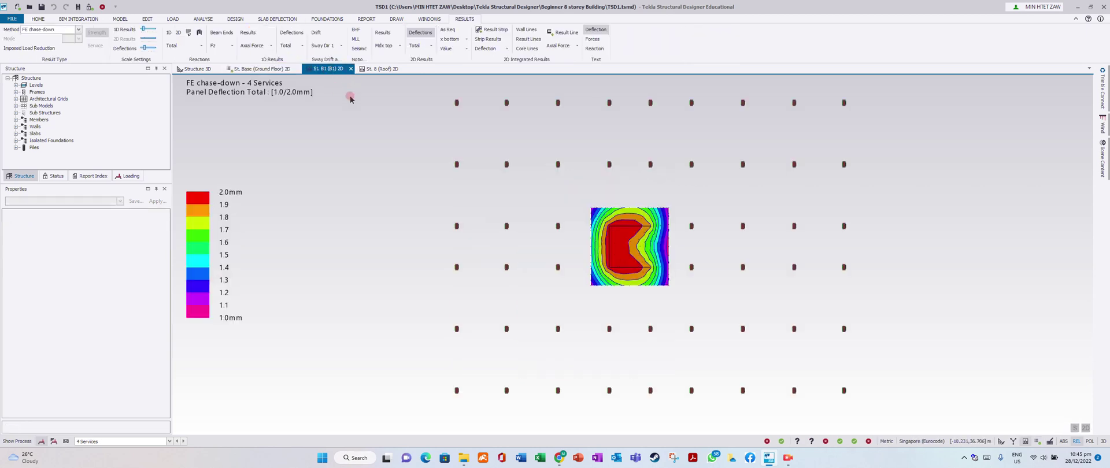
pyautogui.click(404, 142)
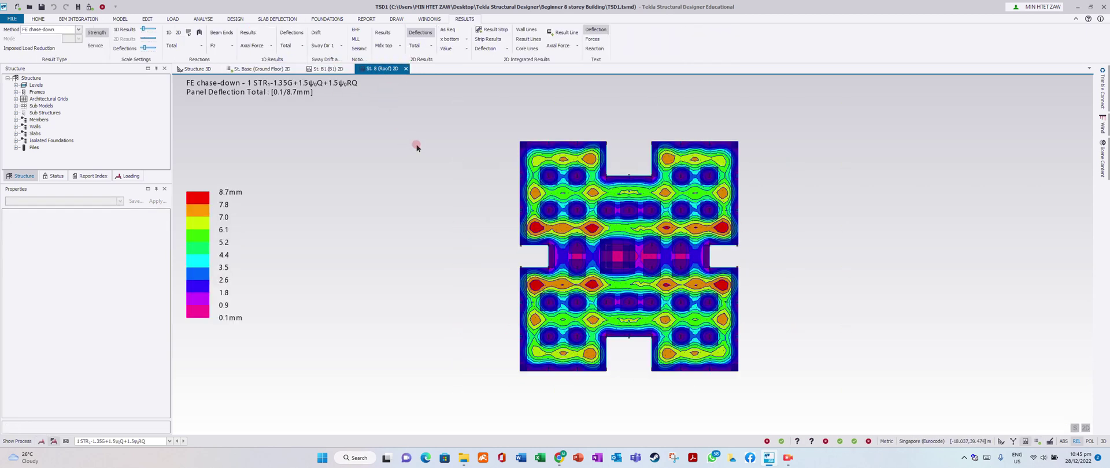
pyautogui.click(406, 69)
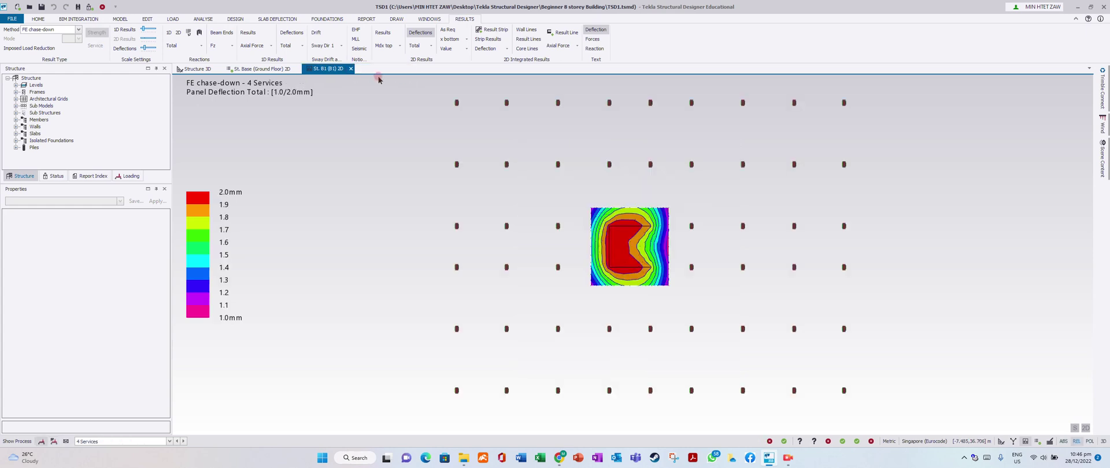
pyautogui.click(347, 69)
pyautogui.click(296, 68)
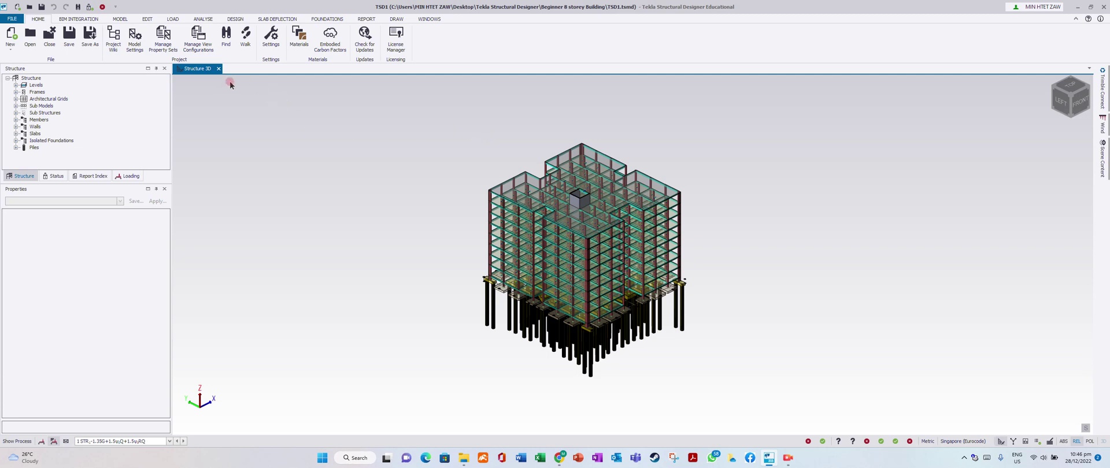
pyautogui.click(218, 68)
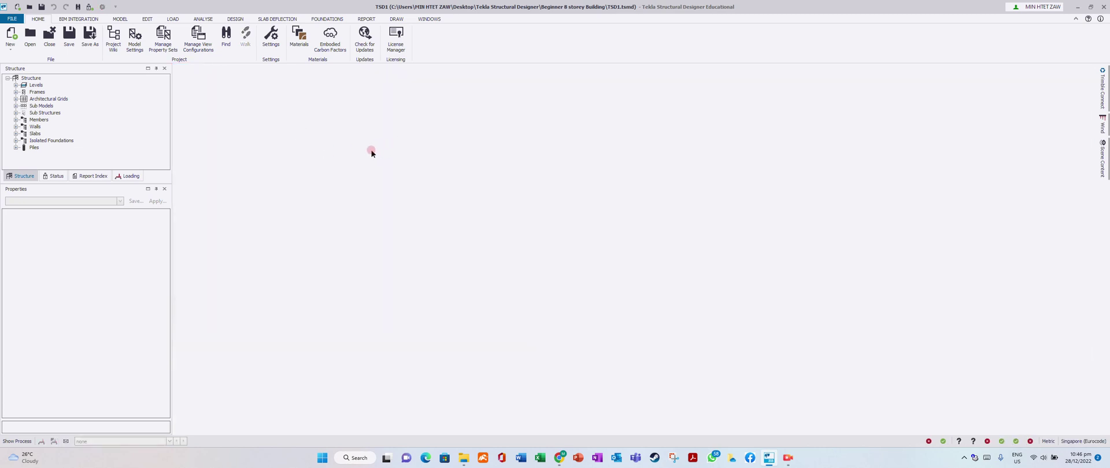
# Open the 3D view of the whole structure from the project's structure tree.
pyautogui.doubleClick(31, 79)
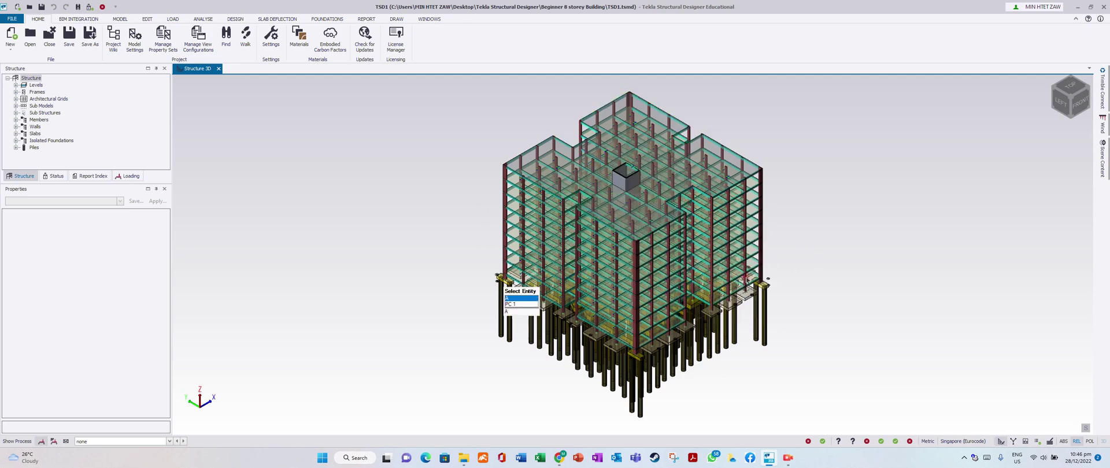
pyautogui.scroll(1, 824, 275)
pyautogui.keyDown('shift'); pyautogui.moveTo(824, 276); pyautogui.dragTo(773, 303, button='middle'); pyautogui.keyUp('shift')
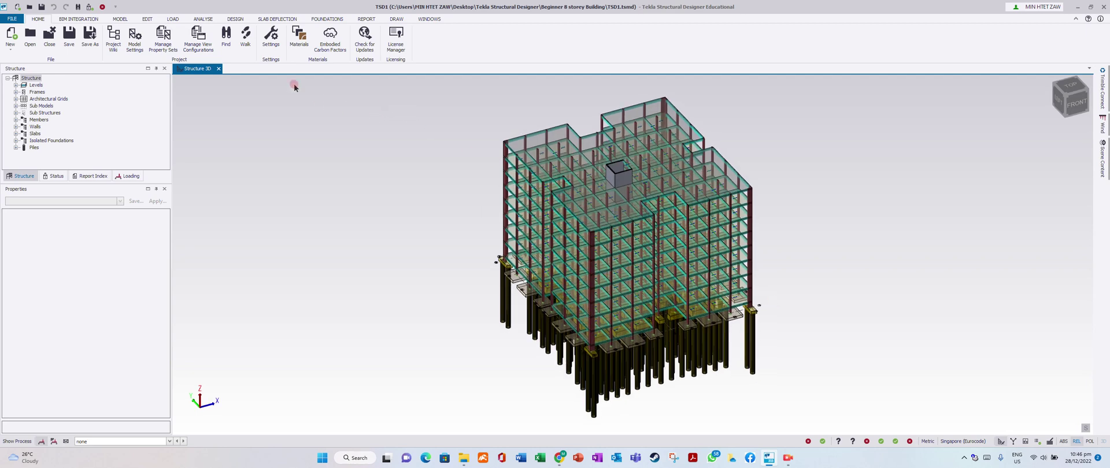
# Add a new General Arrangement drawing in Drawing Management.
pyautogui.click(396, 20)
pyautogui.click(52, 47)
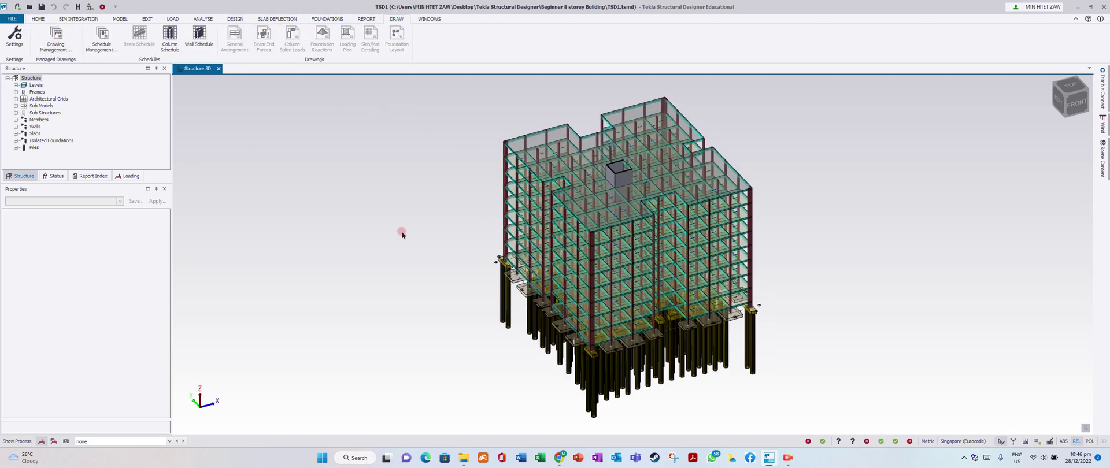
pyautogui.click(344, 155)
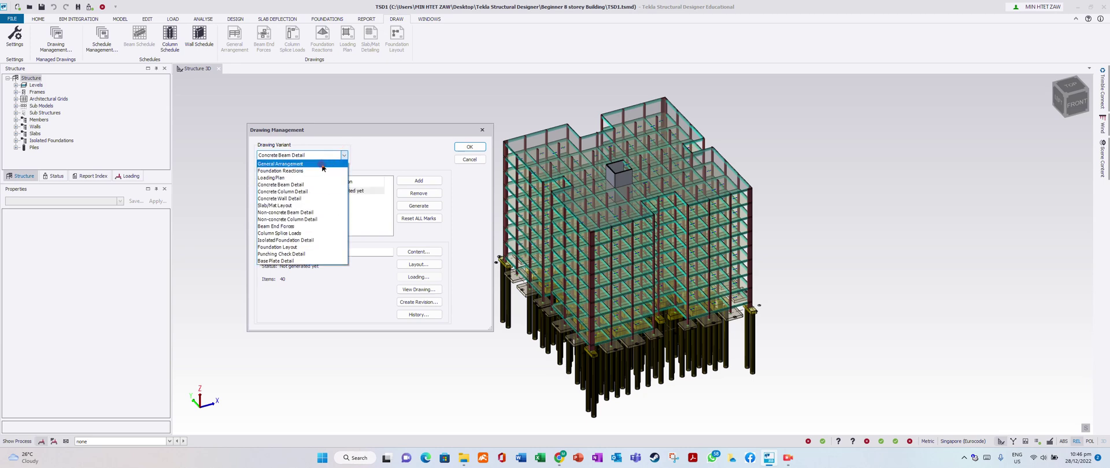
pyautogui.click(316, 165)
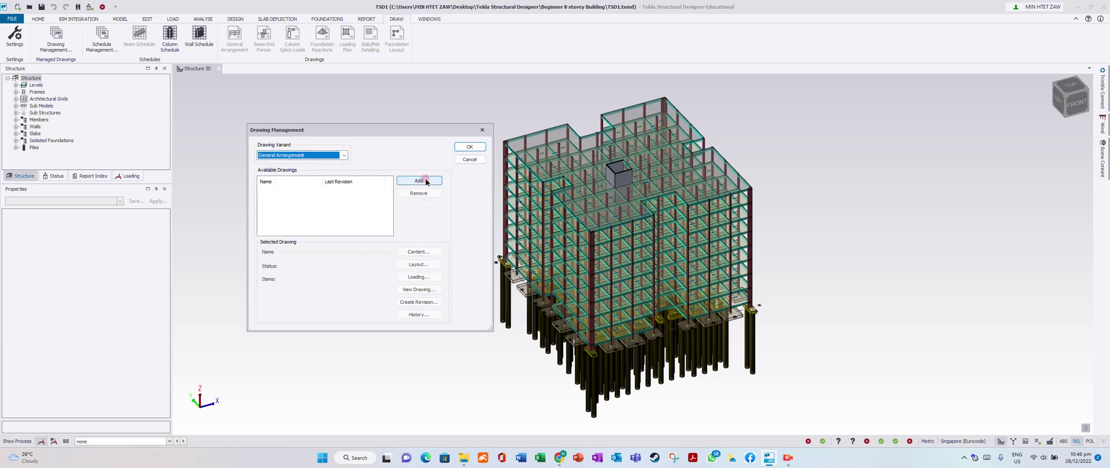
pyautogui.click(426, 182)
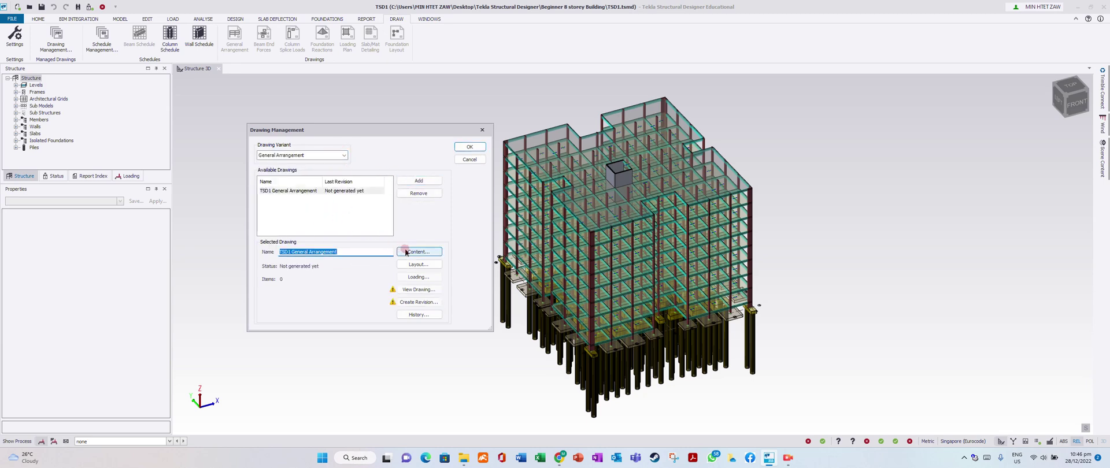
# Assign all levels and frames to the general arrangement drawing and accept a horizontal, linear layout.
pyautogui.click(410, 252)
pyautogui.moveTo(296, 200); pyautogui.dragTo(442, 216)
pyautogui.moveTo(417, 259); pyautogui.dragTo(491, 288)
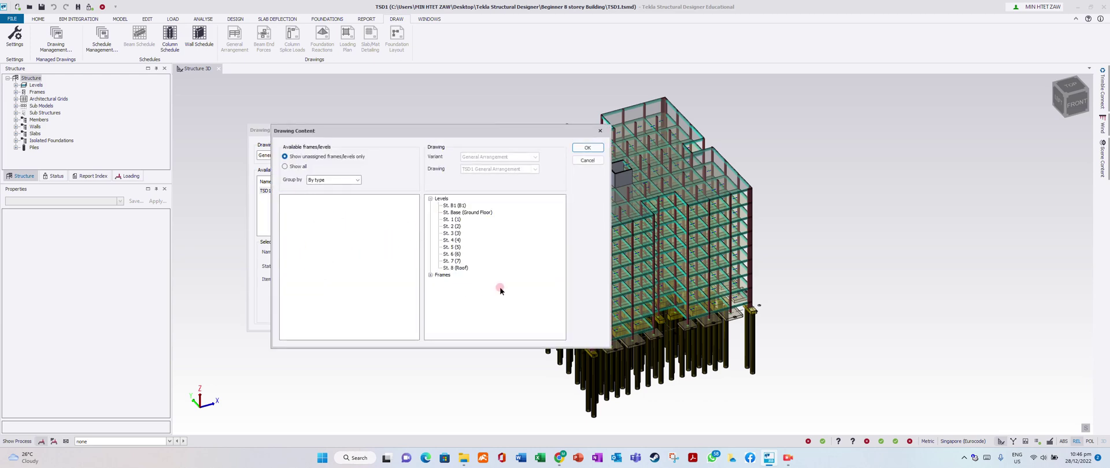
pyautogui.click(586, 148)
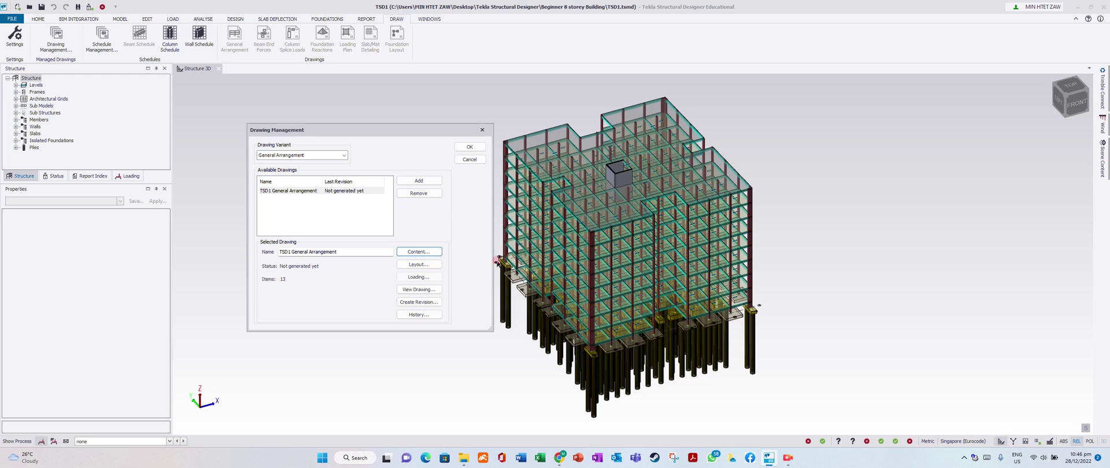
pyautogui.click(428, 265)
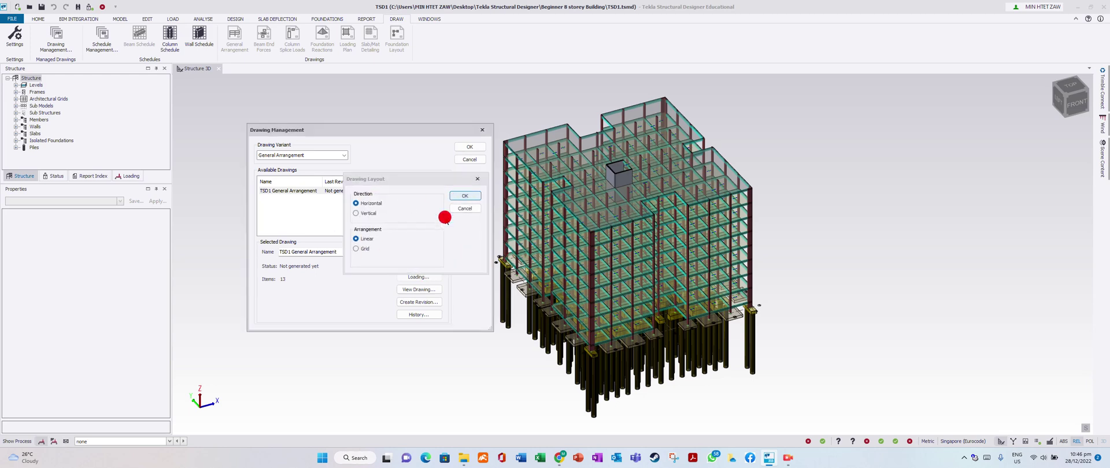
pyautogui.click(464, 196)
# Export the drawing to DXF at scale 1:25 with 3 mm minimum text block spacing, and decline AutoCAD's read-only opening.
pyautogui.click(417, 289)
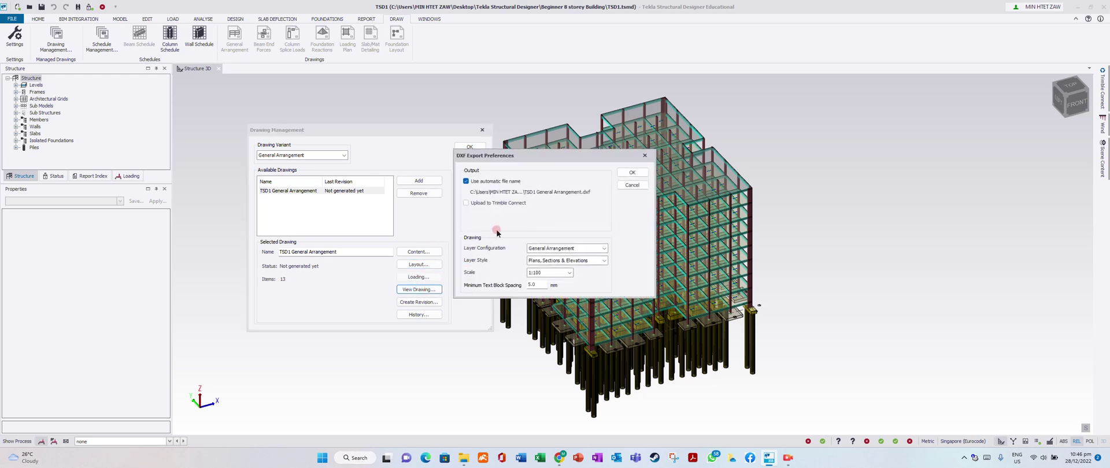
pyautogui.click(569, 273)
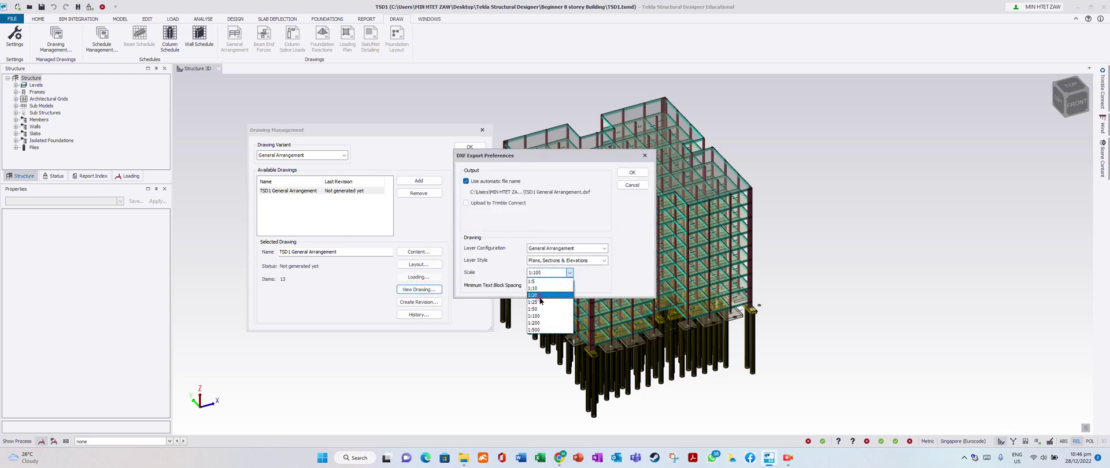
pyautogui.click(553, 289)
pyautogui.click(517, 284)
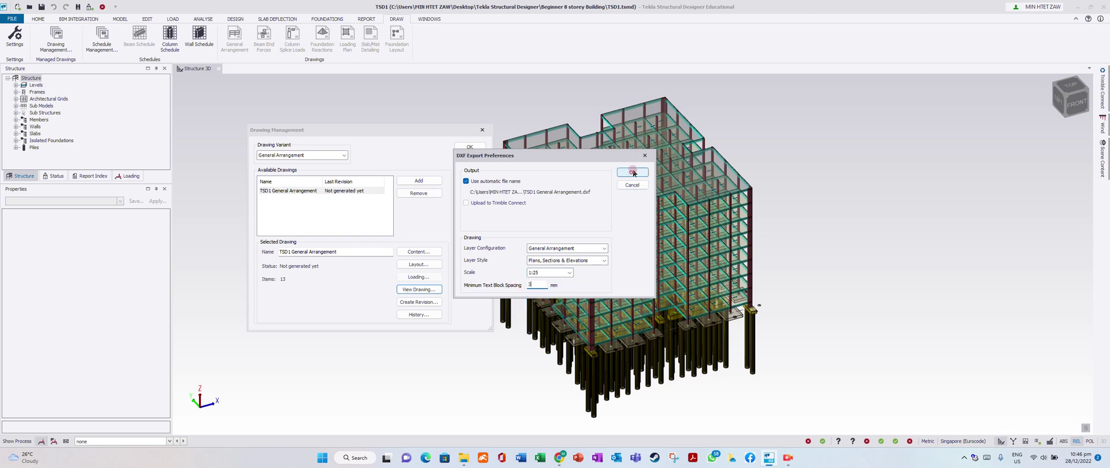
pyautogui.click(633, 173)
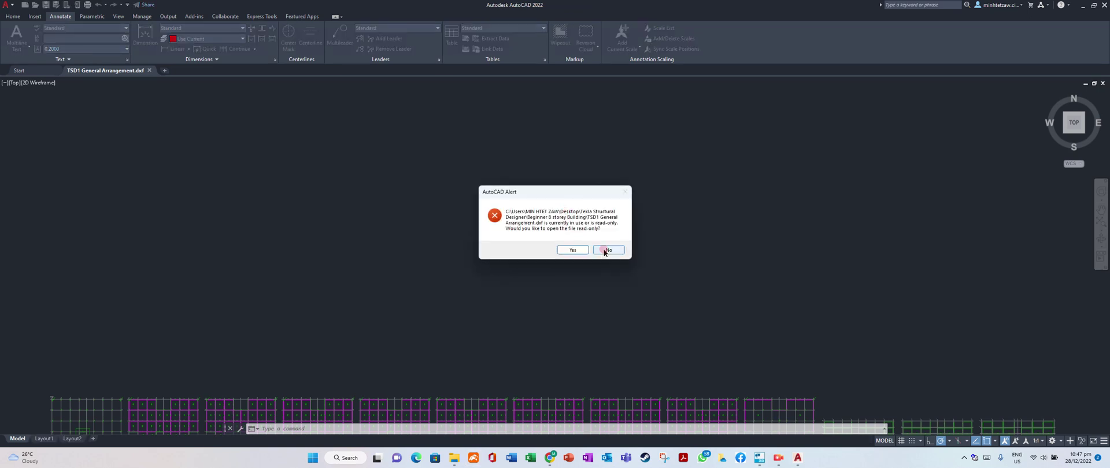
pyautogui.click(605, 247)
# Examine the exported general arrangement in AutoCAD, from the basement plan along the row of floor plans to the frame elevations.
pyautogui.scroll(-5, 557, 165)
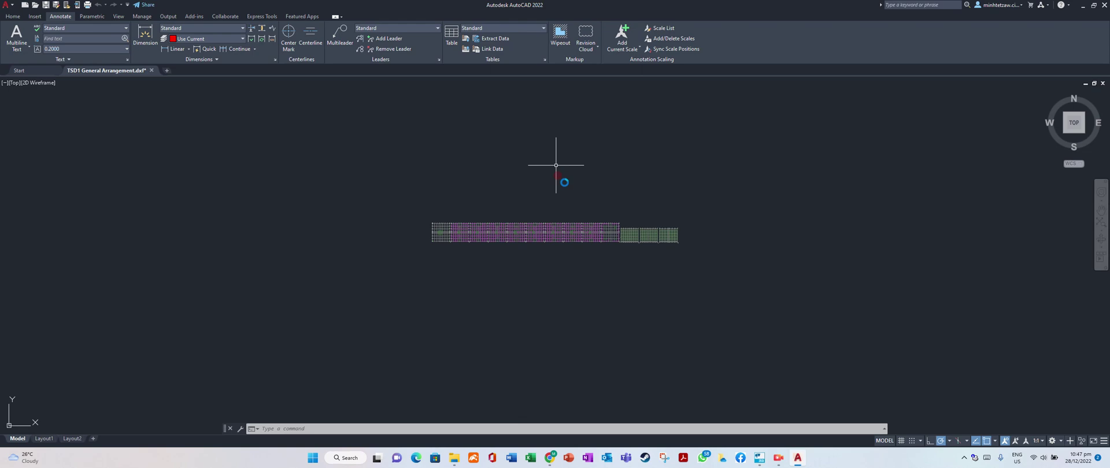
pyautogui.scroll(2, 430, 288)
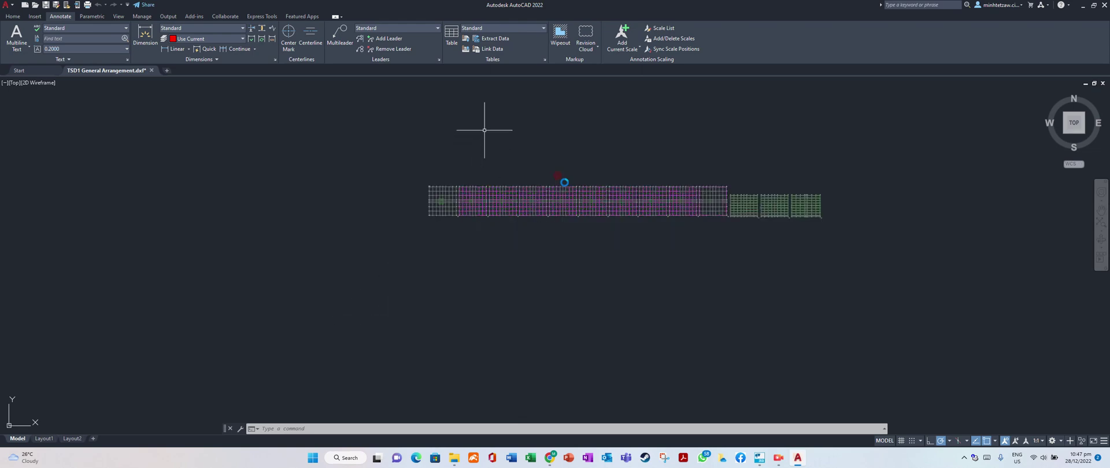
pyautogui.scroll(6, 445, 195)
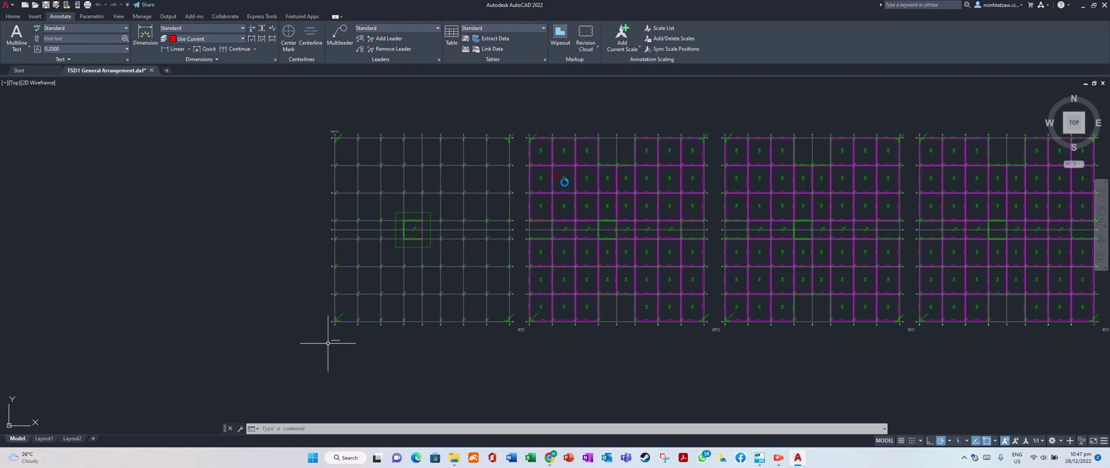
pyautogui.scroll(3, 334, 339)
pyautogui.scroll(3, 357, 311)
pyautogui.scroll(-3, 303, 374)
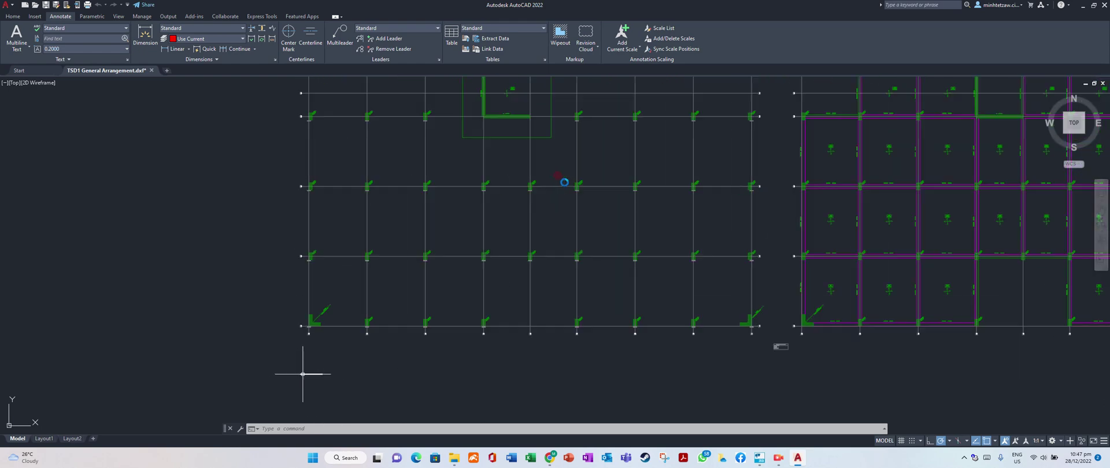
pyautogui.scroll(-3, 370, 243)
pyautogui.scroll(4, 439, 162)
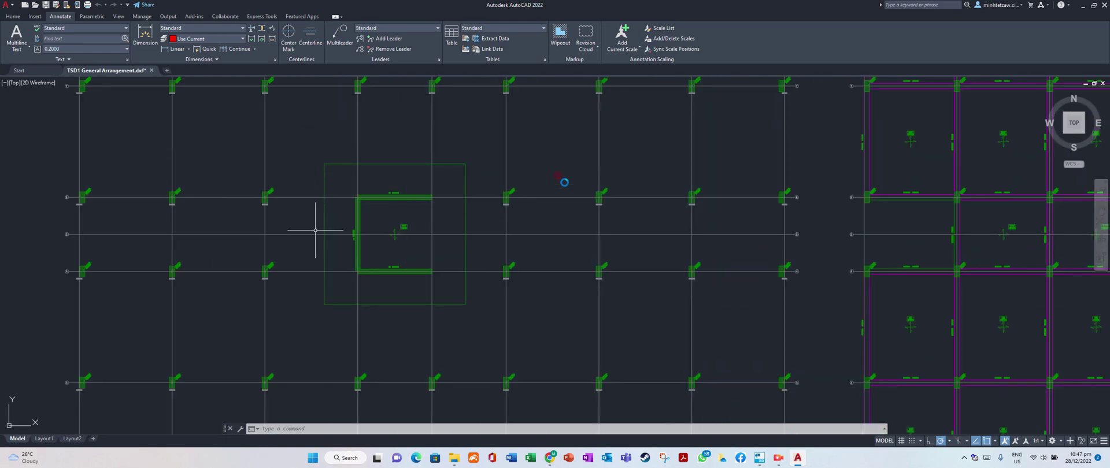
pyautogui.scroll(-5, 315, 220)
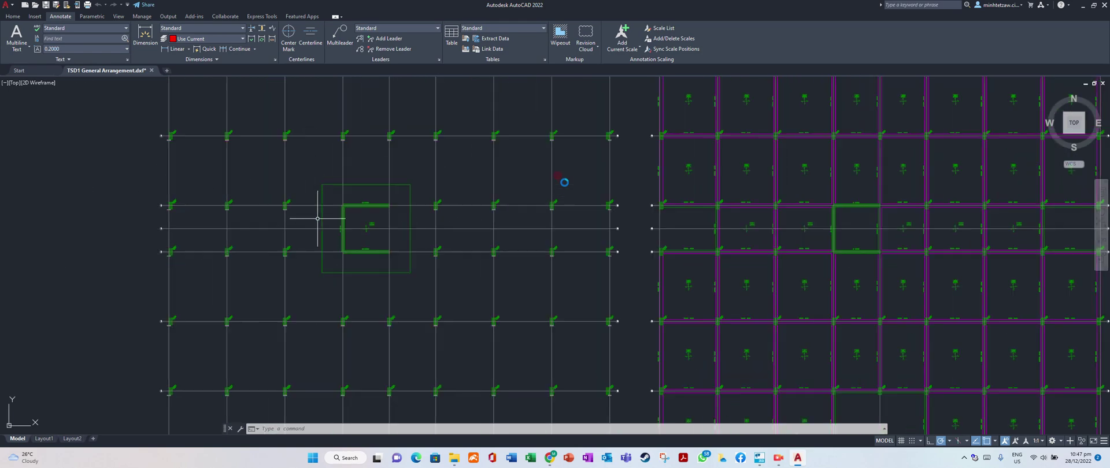
pyautogui.scroll(2, 601, 225)
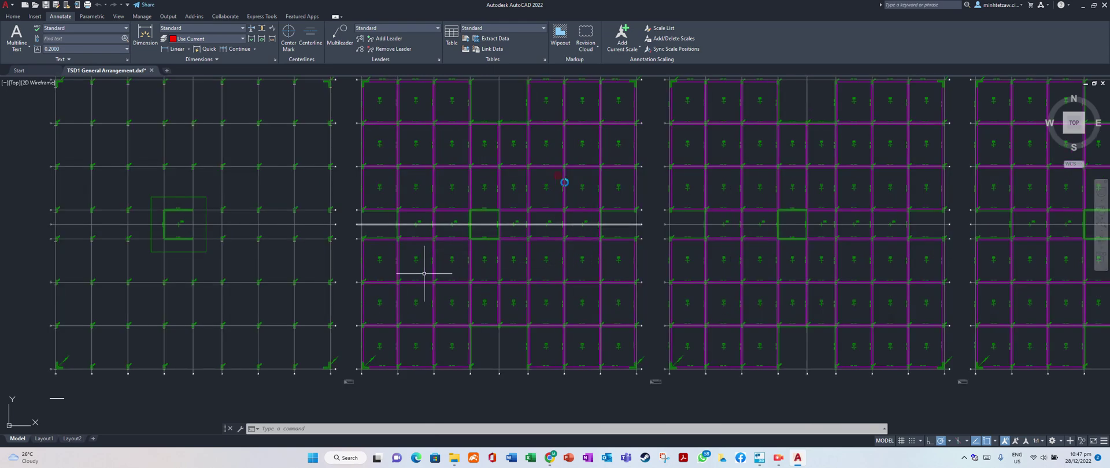
pyautogui.scroll(-2, 273, 301)
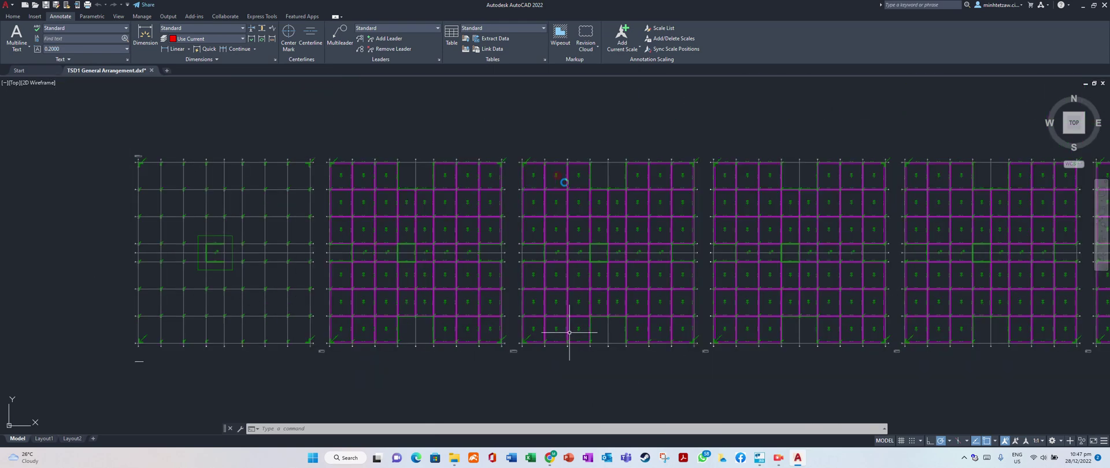
pyautogui.scroll(-2, 428, 278)
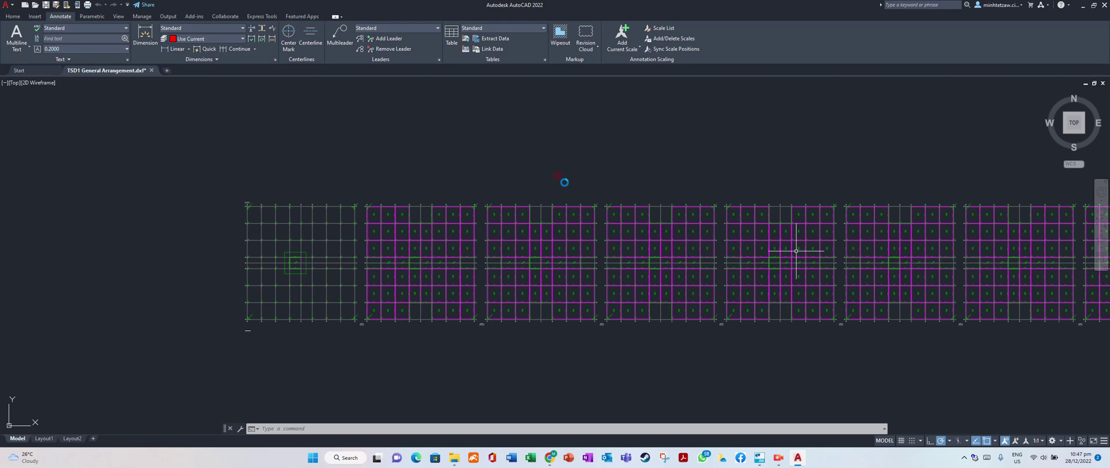
pyautogui.scroll(-2, 228, 298)
pyautogui.scroll(3, 654, 301)
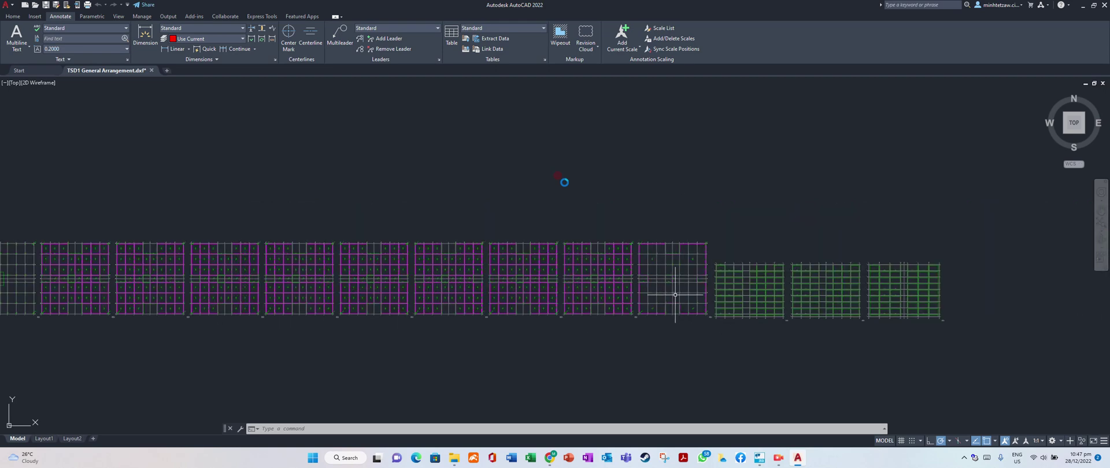
# Examine the beam and column mark and size labels along the edge of a floor plan.
pyautogui.scroll(5, 563, 316)
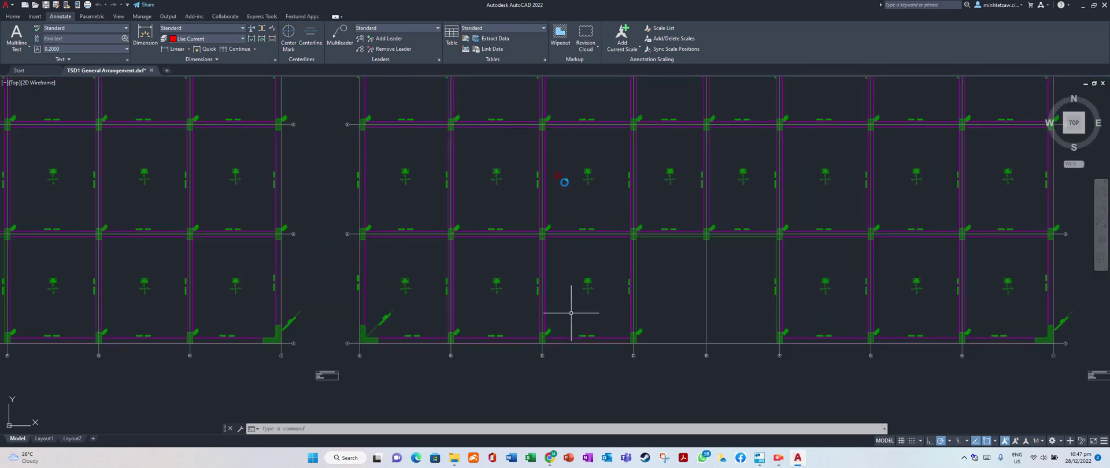
pyautogui.scroll(2, 575, 318)
pyautogui.scroll(-2, 585, 315)
pyautogui.scroll(4, 589, 348)
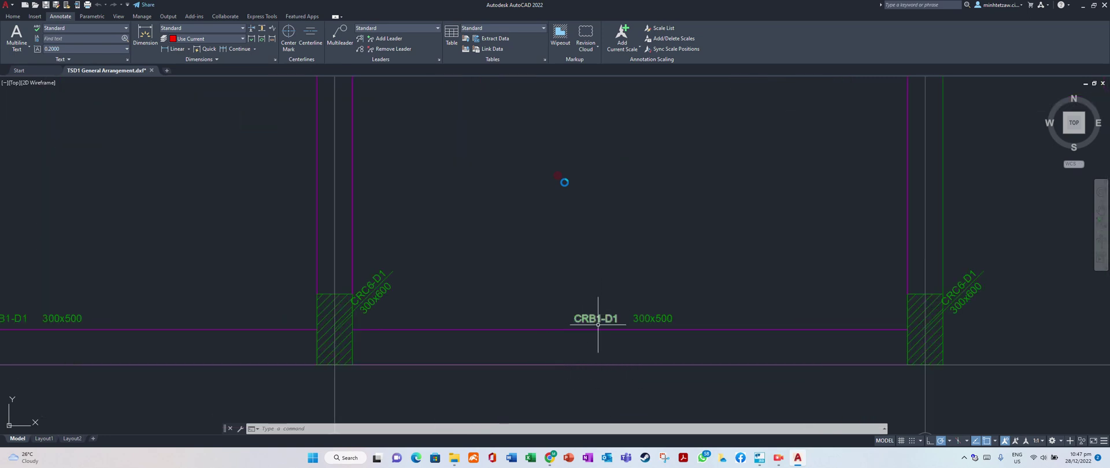
pyautogui.scroll(-3, 543, 367)
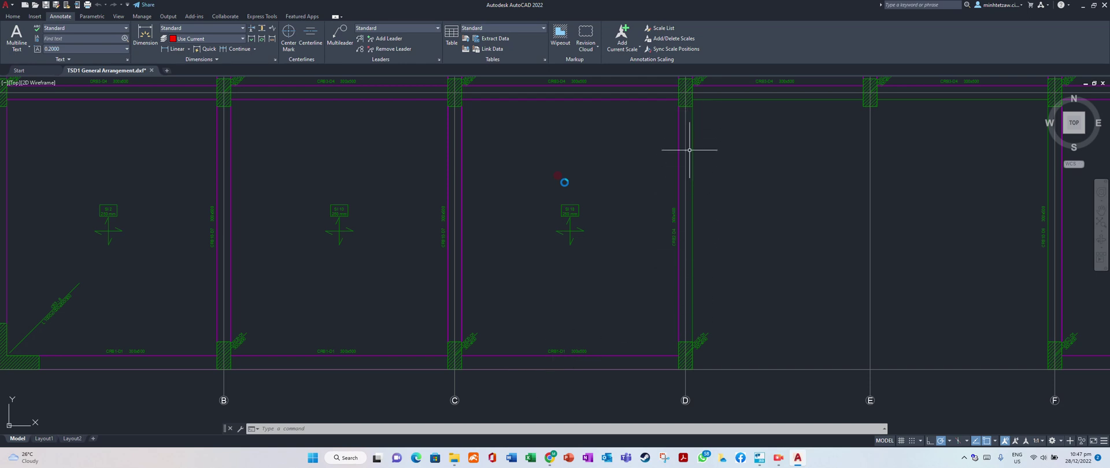
pyautogui.scroll(5, 680, 350)
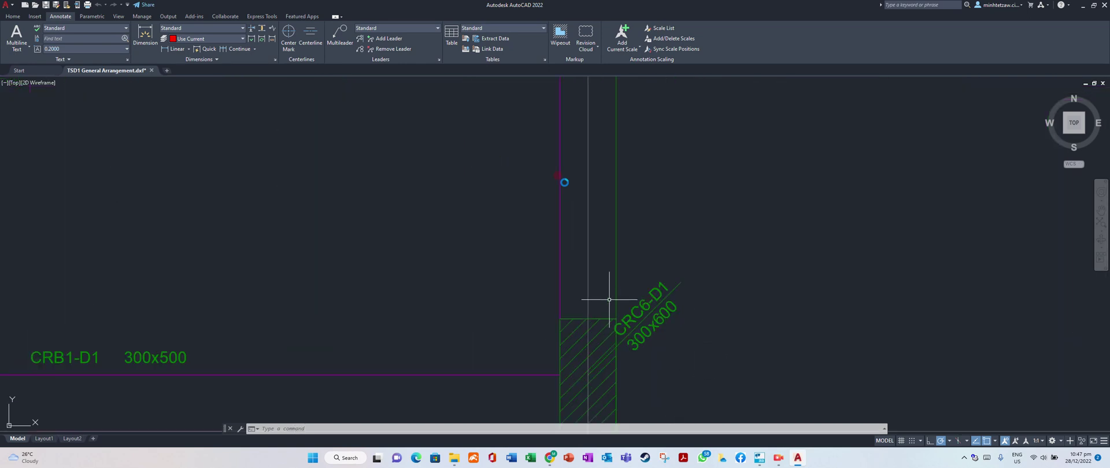
pyautogui.scroll(-10, 468, 285)
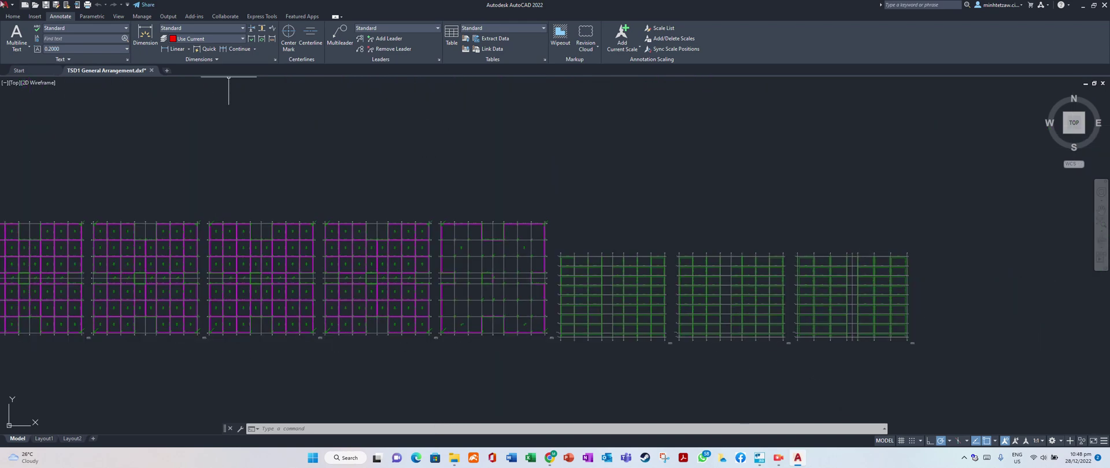
# Save the general arrangement as TSD1 General Arrangement.dwg in AutoCAD 2018 format in the Beginner 8 storey Building folder.
pyautogui.click(7, 6)
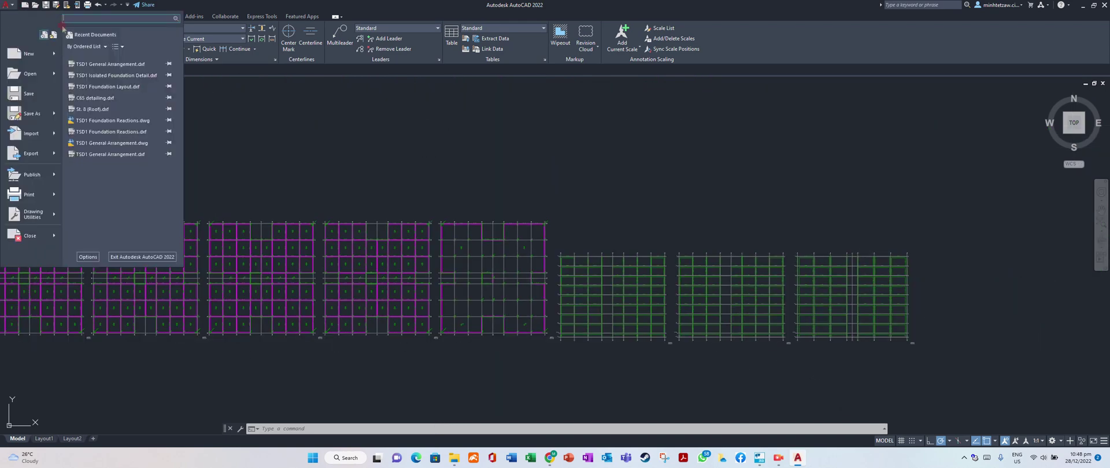
pyautogui.click(29, 94)
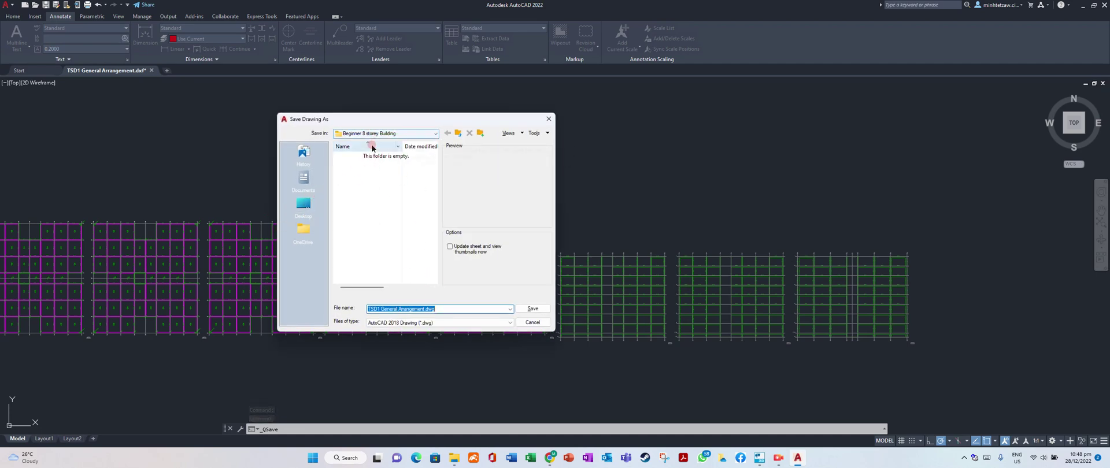
pyautogui.click(533, 309)
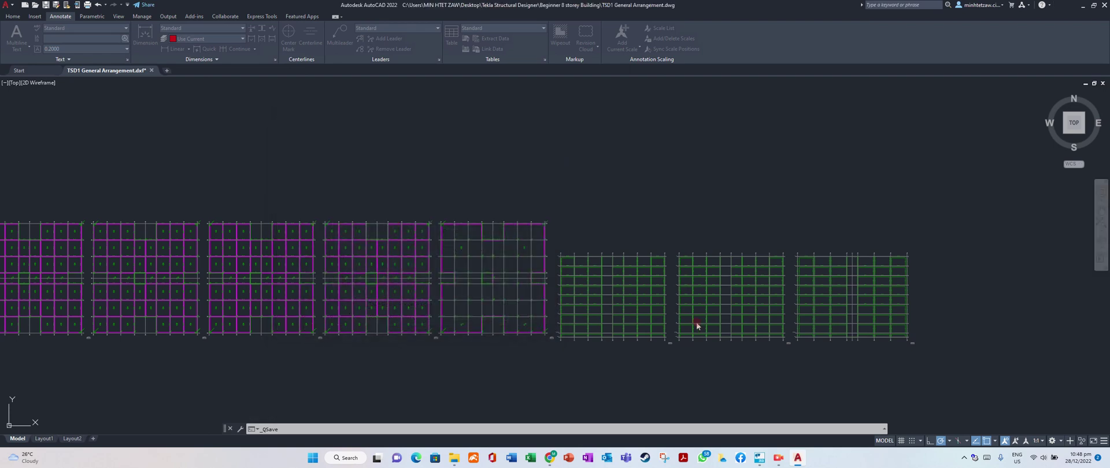
# Switch to Tekla Structural Designer and set the drawing variant in Drawing Management to Loading Plan.
pyautogui.click(761, 459)
pyautogui.click(366, 191)
pyautogui.click(392, 188)
pyautogui.click(343, 155)
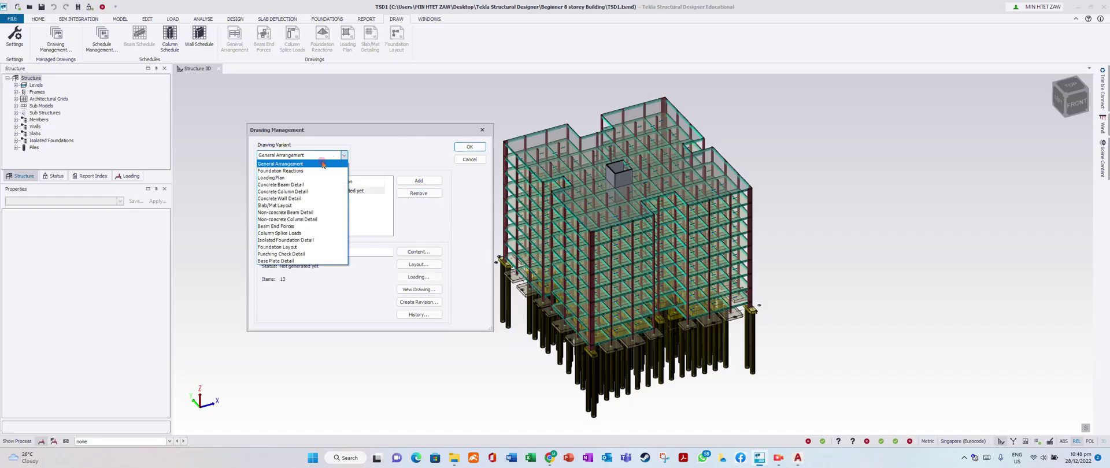
pyautogui.click(277, 179)
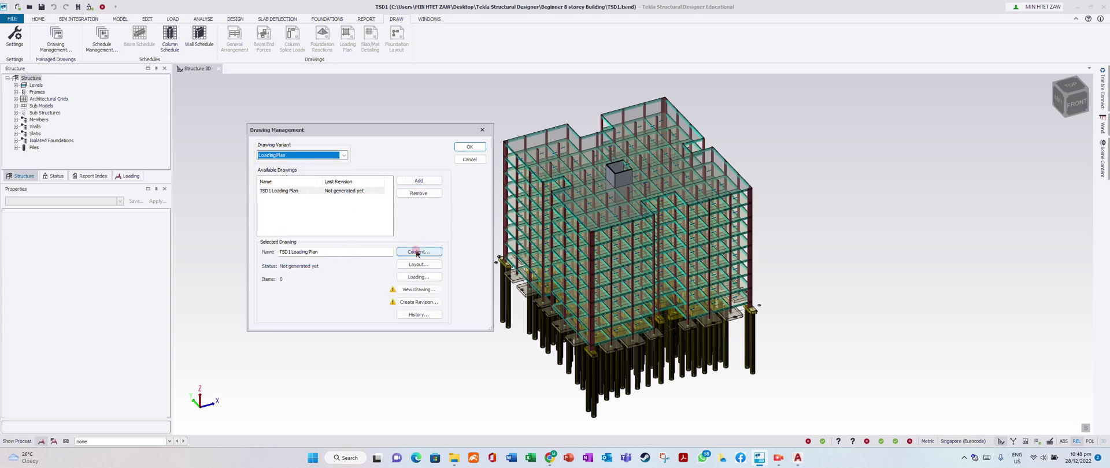
# Assign all levels, from St. B1 to St. 8 (Roof), to the TSD1 Loading Plan drawing without the frames.
pyautogui.click(416, 251)
pyautogui.click(315, 212)
pyautogui.click(411, 211)
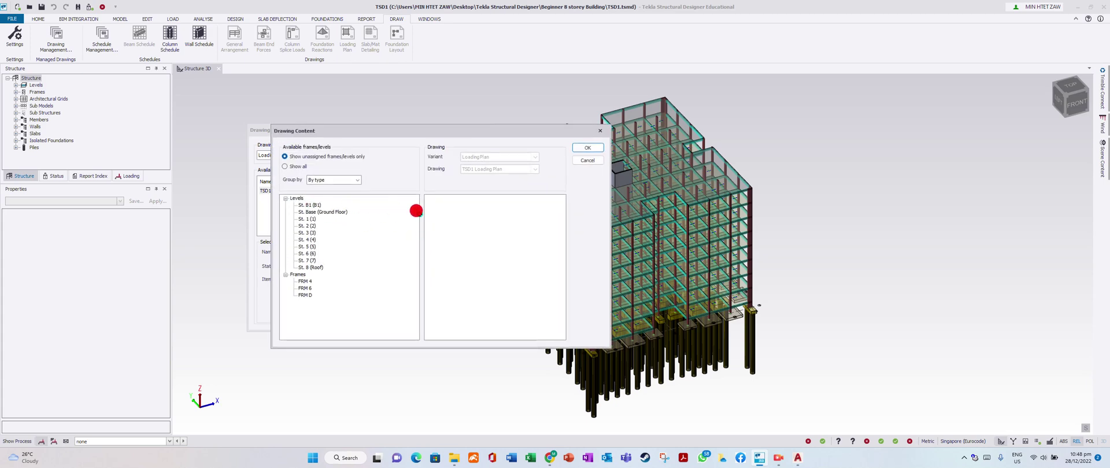
pyautogui.moveTo(295, 200); pyautogui.dragTo(456, 202)
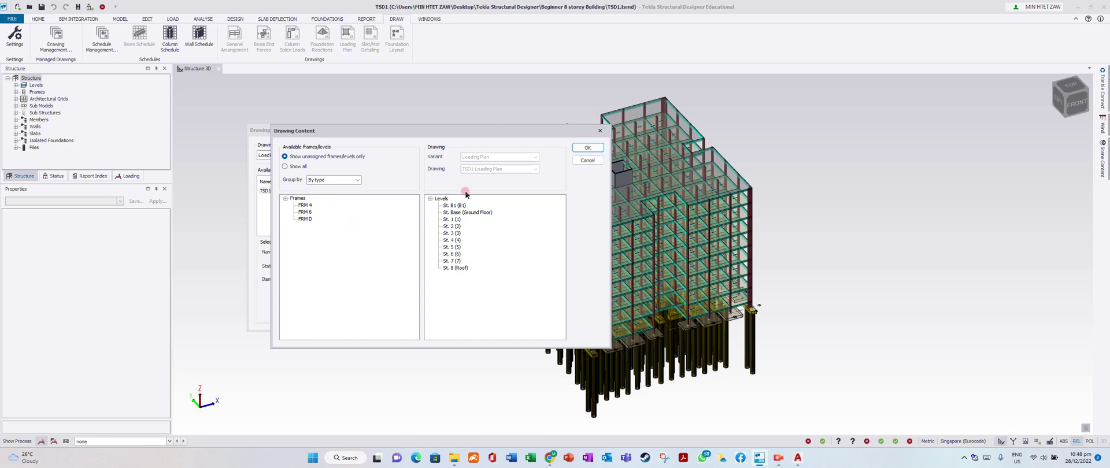
pyautogui.click(586, 148)
# Include all five loadcases in the loading plan, adding the self weight and slab self weight cases.
pyautogui.click(424, 277)
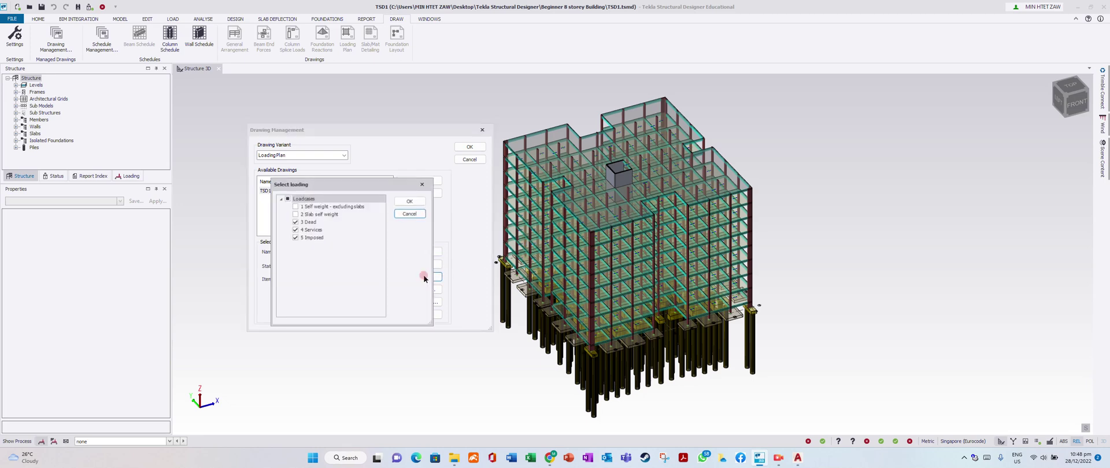
pyautogui.click(288, 199)
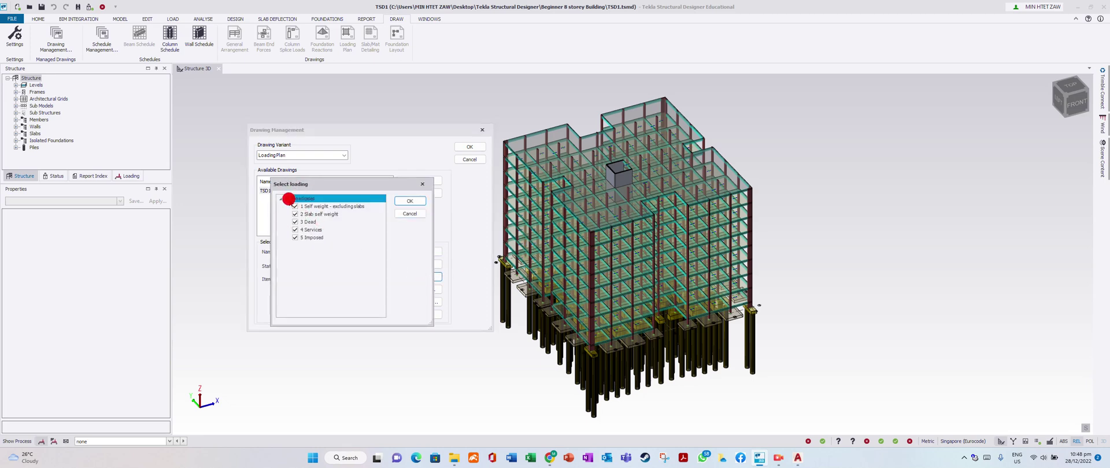
pyautogui.click(414, 202)
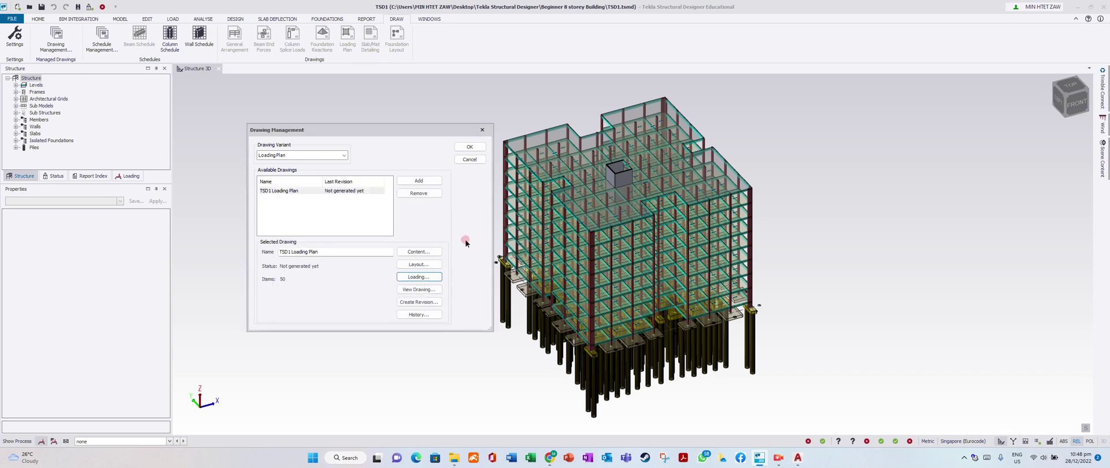
# Export the loading plan to DXF at scale 1:25 with 3 mm minimum text block spacing.
pyautogui.click(417, 290)
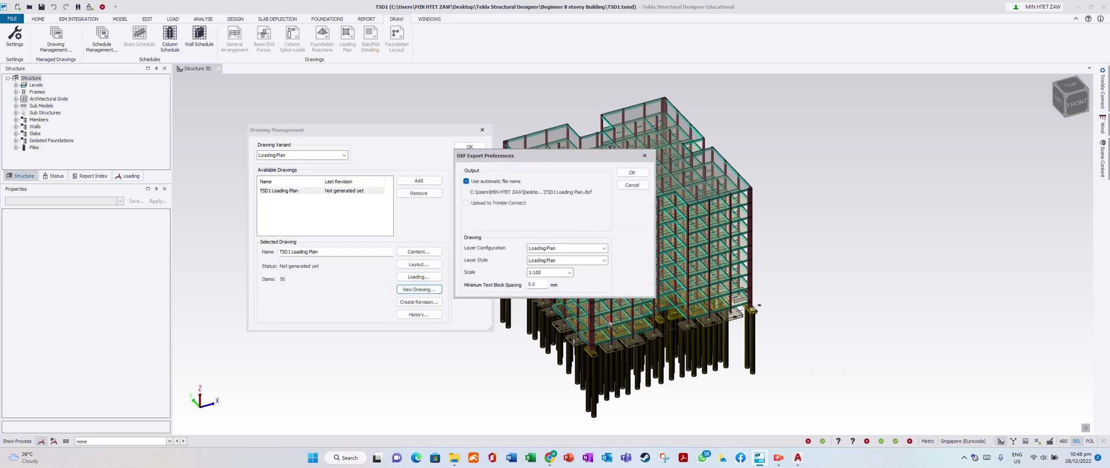
pyautogui.click(569, 268)
pyautogui.click(561, 299)
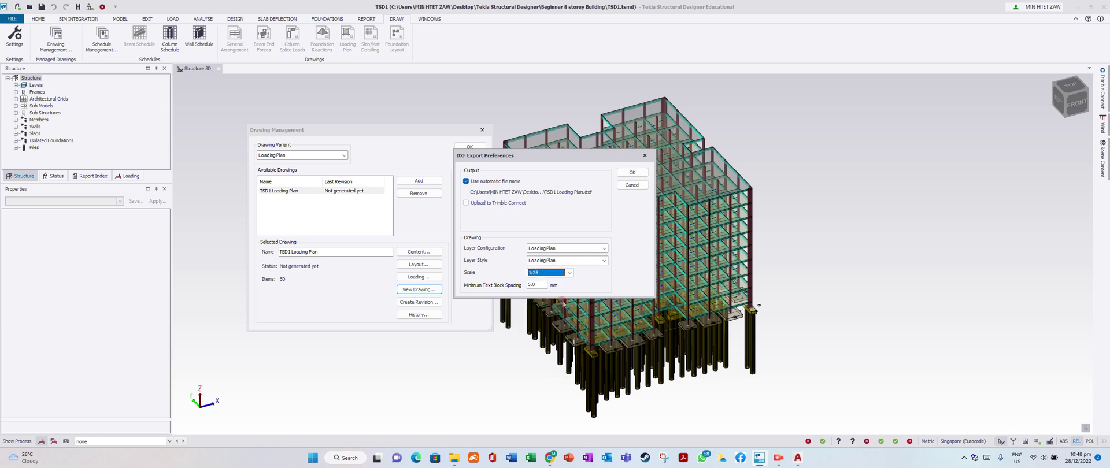
pyautogui.click(504, 284)
pyautogui.write('3')
pyautogui.click(632, 172)
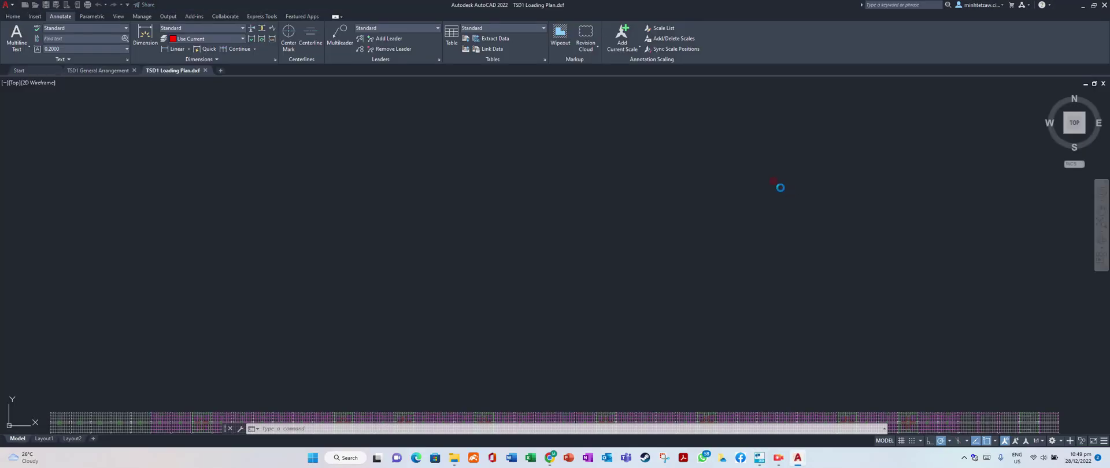
# Examine the row of exported loading plans in AutoCAD, including the title blocks and notes of the ground floor and basement plans.
pyautogui.scroll(-2, 681, 243)
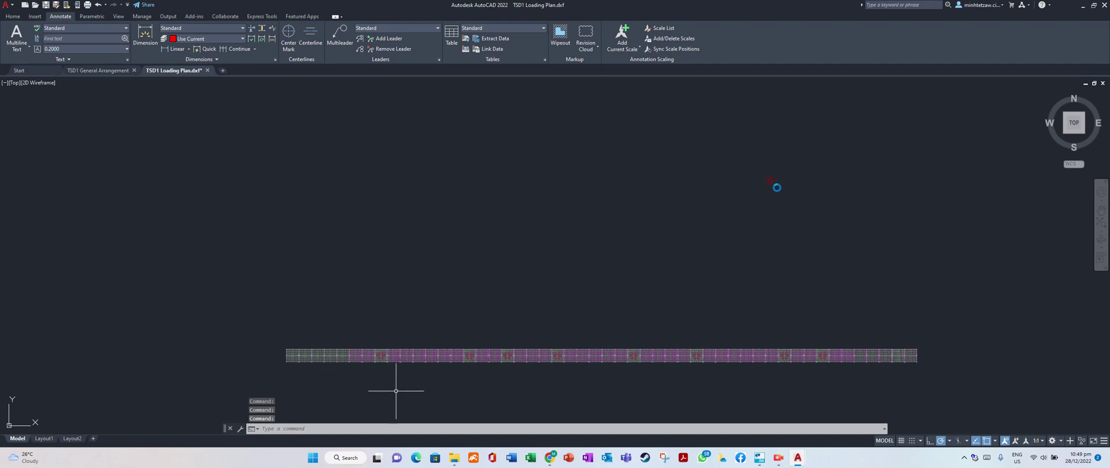
pyautogui.scroll(4, 317, 376)
pyautogui.scroll(4, 218, 305)
pyautogui.scroll(-2, 661, 324)
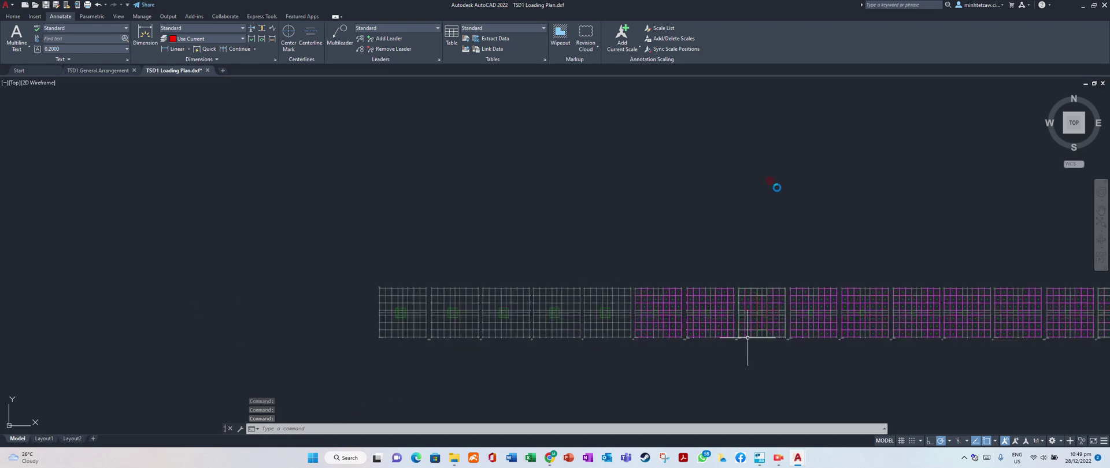
pyautogui.scroll(6, 688, 335)
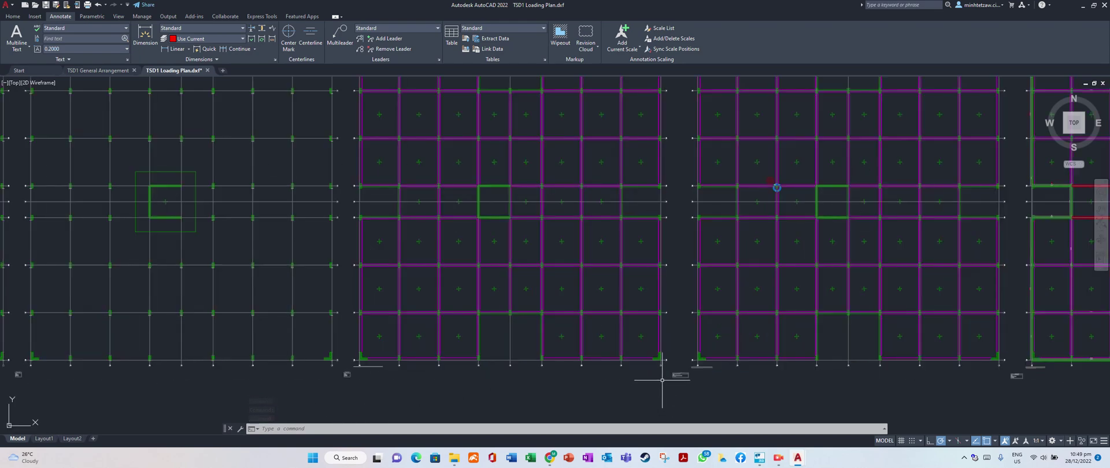
pyautogui.scroll(5, 679, 356)
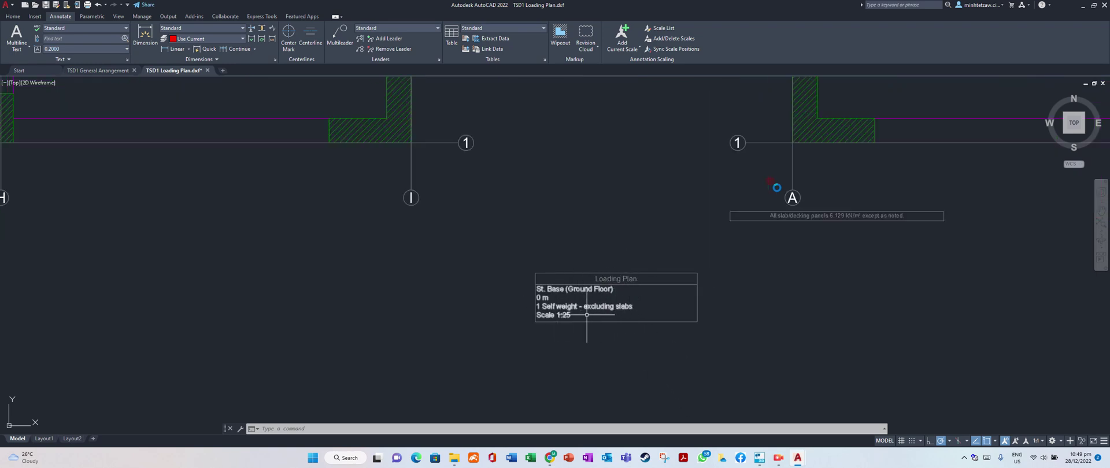
pyautogui.scroll(-6, 584, 315)
pyautogui.scroll(2, 379, 346)
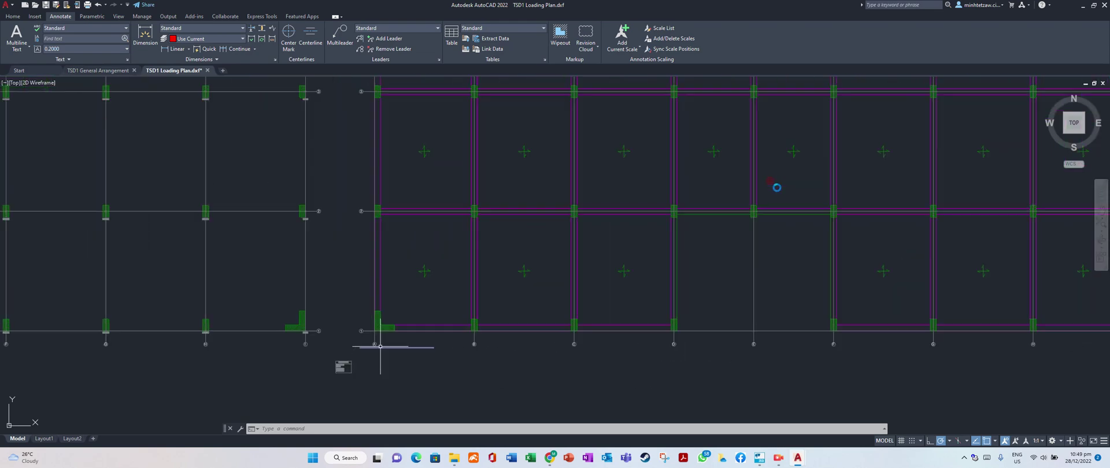
pyautogui.scroll(3, 380, 347)
pyautogui.scroll(-1, 306, 344)
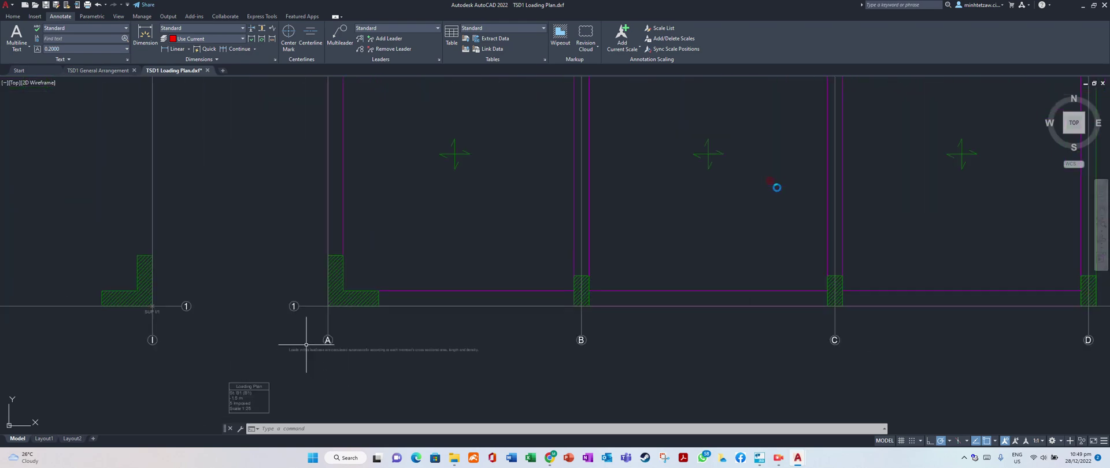
# Examine the roof loading plan for the Services loadcase, checking its title block and slab panel load note.
pyautogui.scroll(-1, 252, 385)
pyautogui.scroll(-3, 191, 296)
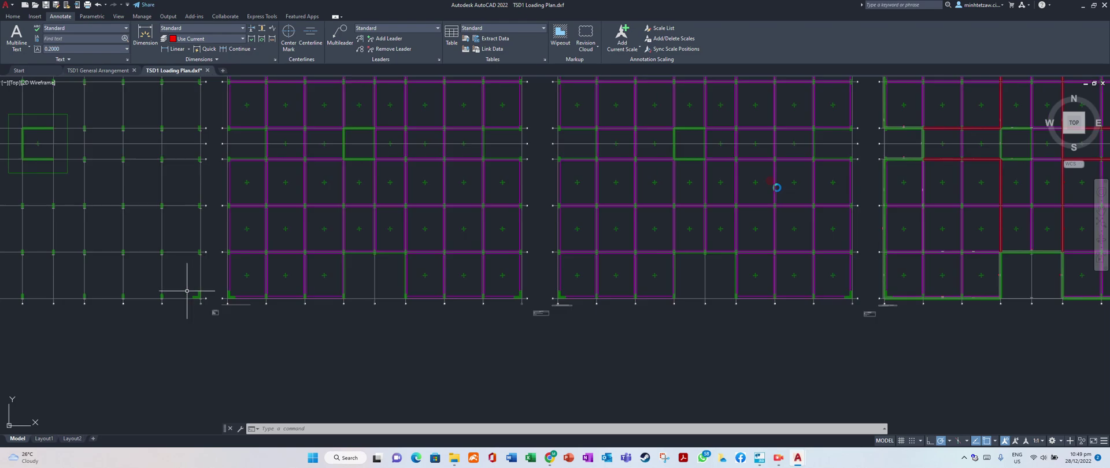
pyautogui.scroll(-2, 362, 302)
pyautogui.scroll(-2, 221, 292)
pyautogui.scroll(1, 1052, 297)
pyautogui.scroll(4, 922, 287)
pyautogui.scroll(-3, 462, 312)
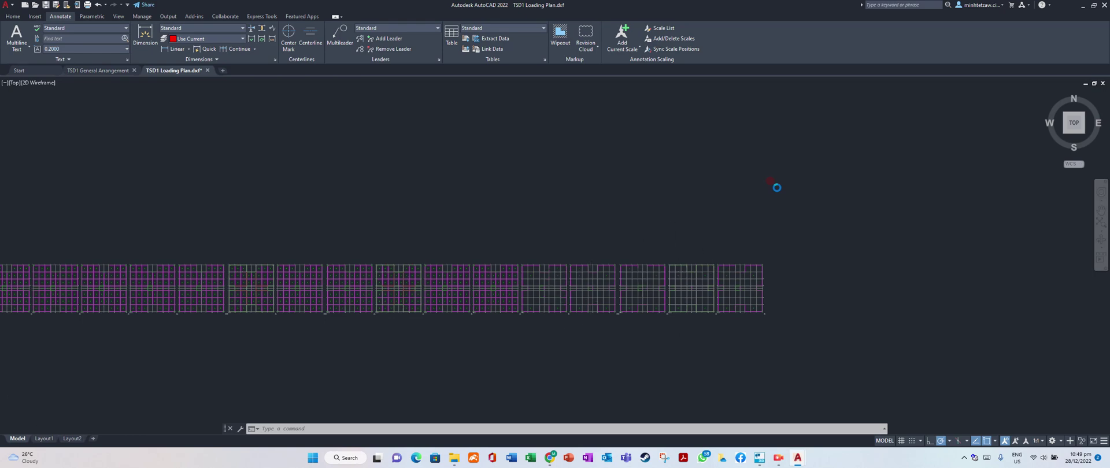
pyautogui.scroll(10, 550, 317)
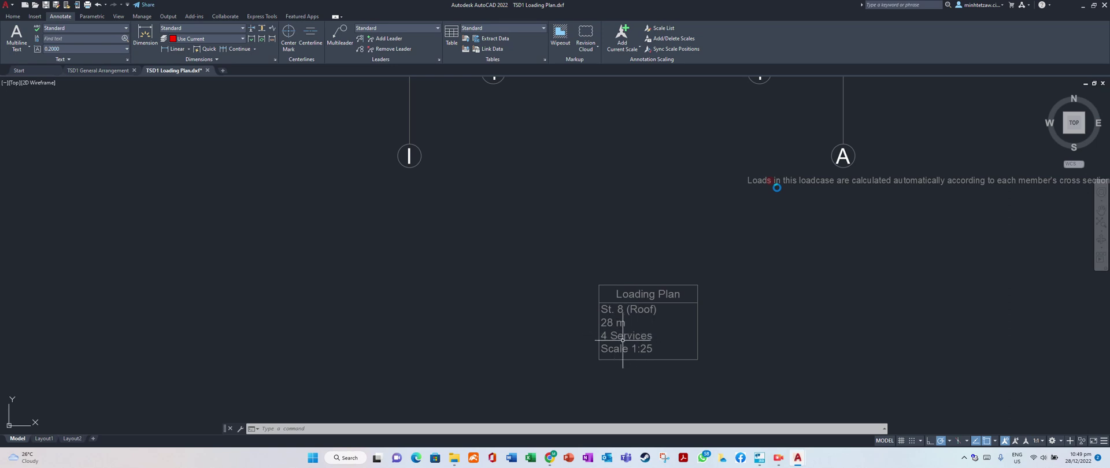
pyautogui.scroll(-8, 743, 328)
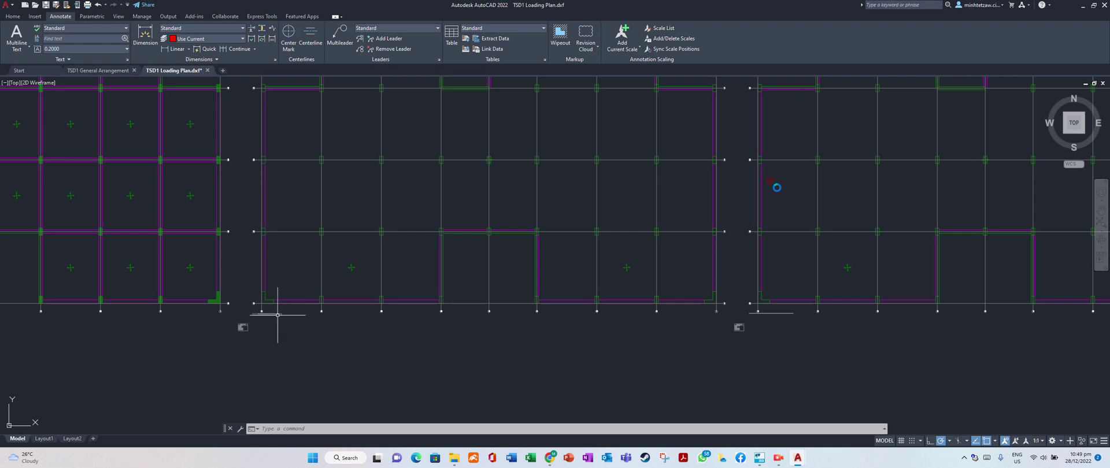
pyautogui.scroll(4, 254, 318)
pyautogui.scroll(2, 240, 322)
pyautogui.scroll(4, 300, 276)
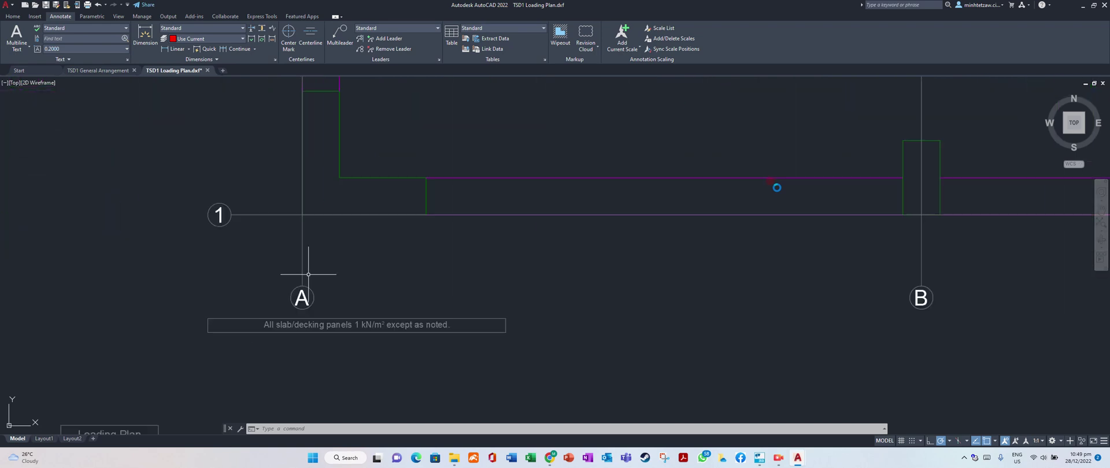
pyautogui.scroll(-2, 313, 300)
pyautogui.scroll(2, 315, 300)
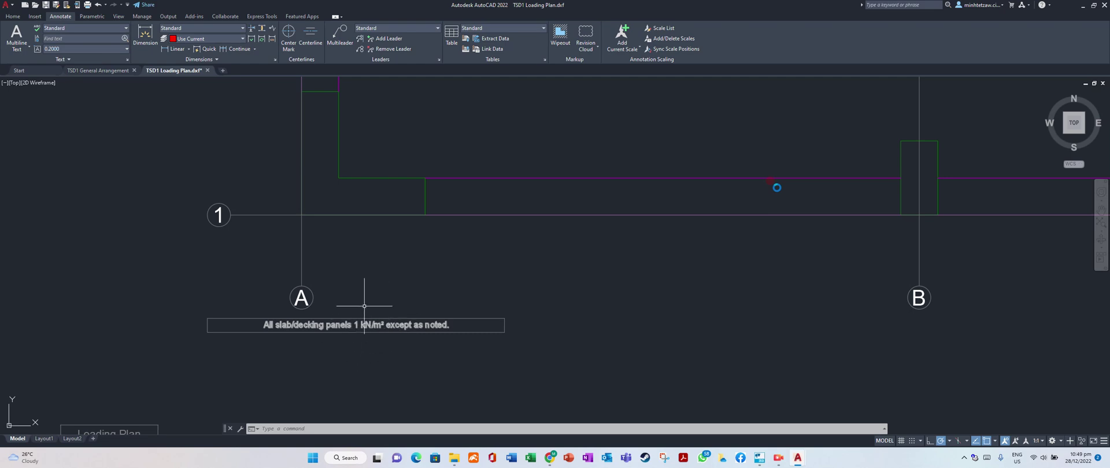
# Examine the roof loading plans for the self weight, slab self weight and dead loadcases, checking title blocks and panel load notes.
pyautogui.scroll(-6, 268, 322)
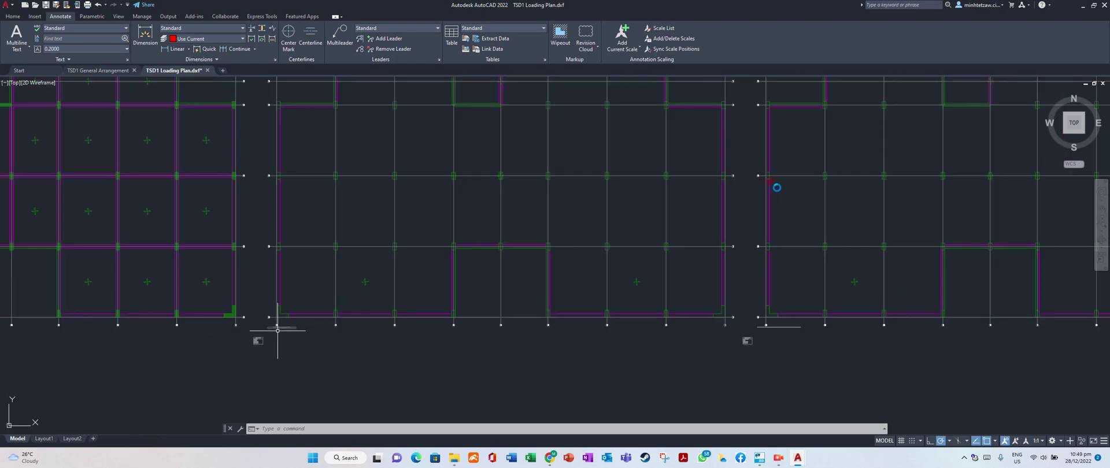
pyautogui.scroll(8, 651, 317)
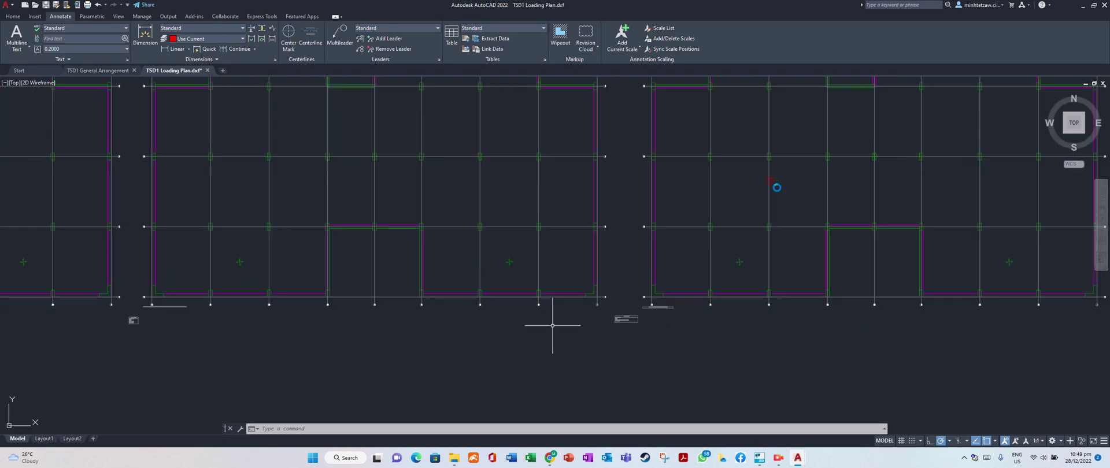
pyautogui.scroll(2, 671, 317)
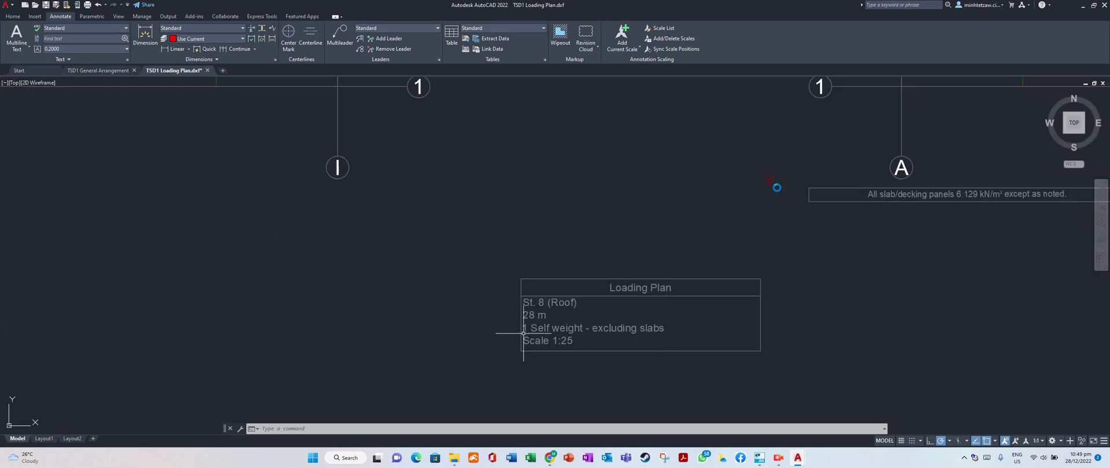
pyautogui.scroll(-6, 382, 322)
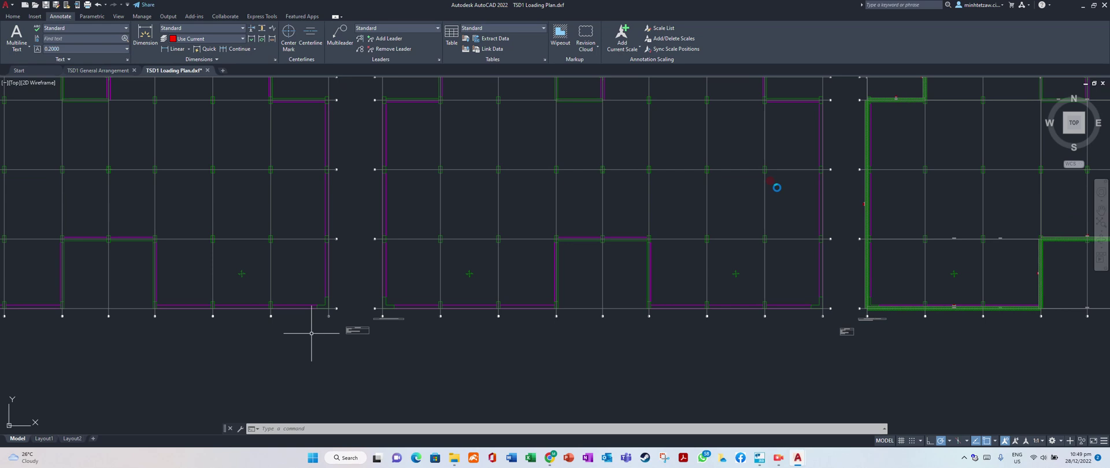
pyautogui.scroll(2, 977, 341)
pyautogui.scroll(3, 826, 340)
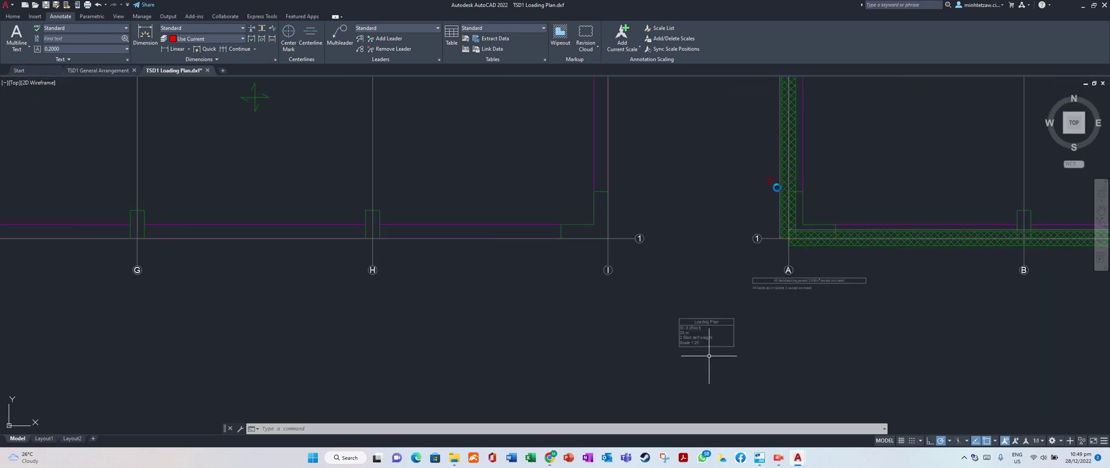
pyautogui.scroll(4, 745, 311)
pyautogui.scroll(-2, 655, 294)
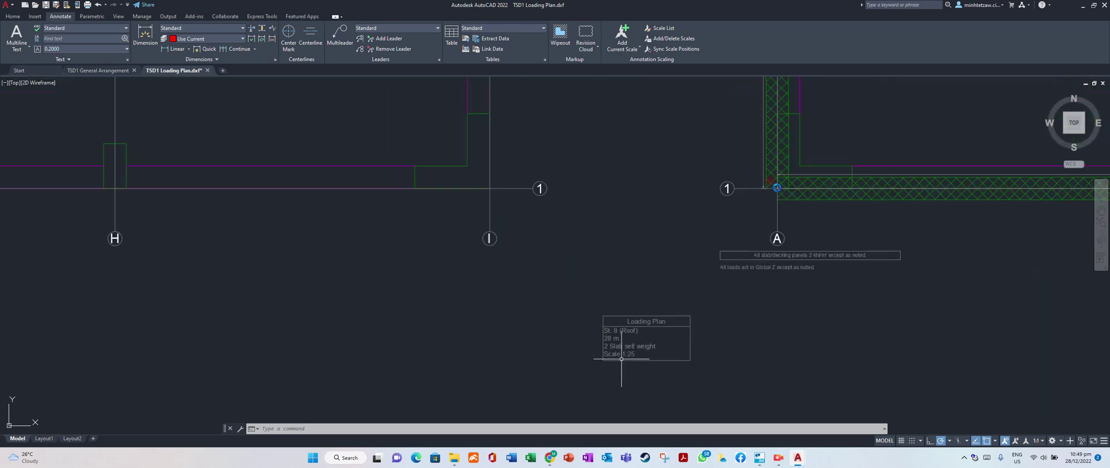
pyautogui.scroll(-3, 303, 297)
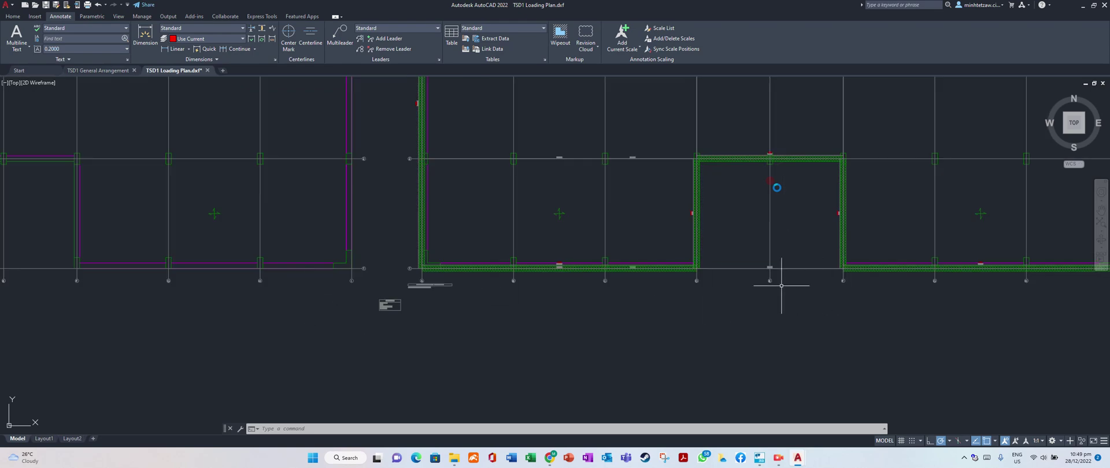
pyautogui.scroll(-4, 336, 310)
pyautogui.scroll(3, 336, 310)
pyautogui.scroll(4, 466, 312)
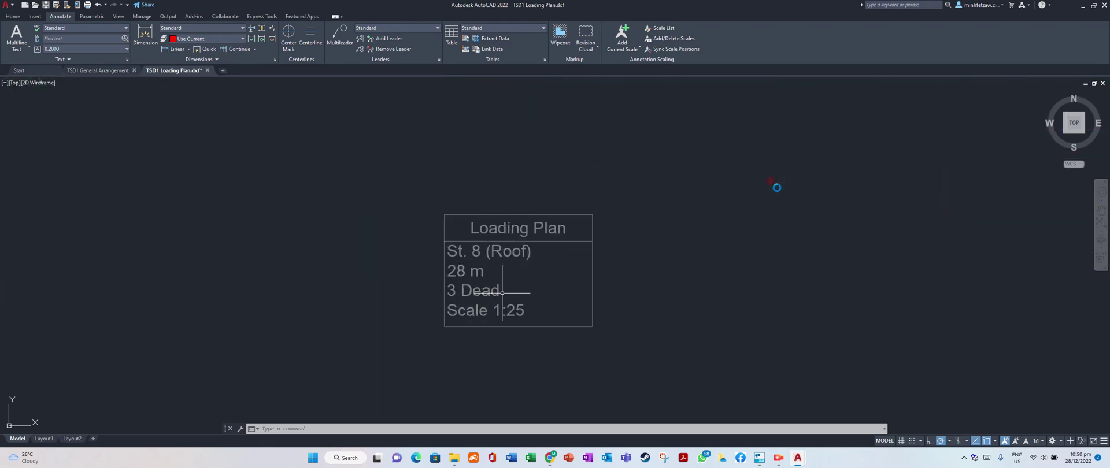
pyautogui.scroll(-6, 773, 309)
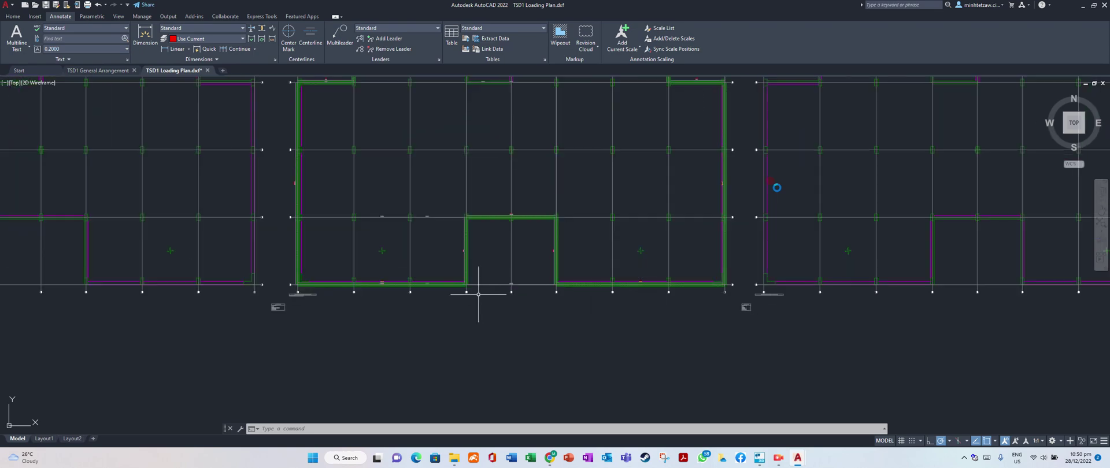
pyautogui.scroll(6, 284, 304)
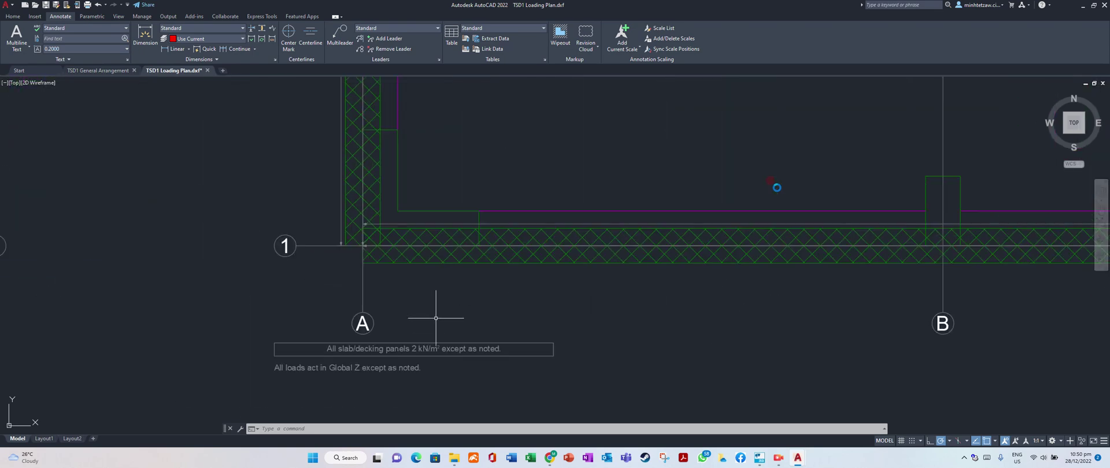
# Examine the perimeter line loads on the roof loading plan for the dead loadcase.
pyautogui.scroll(-5, 390, 355)
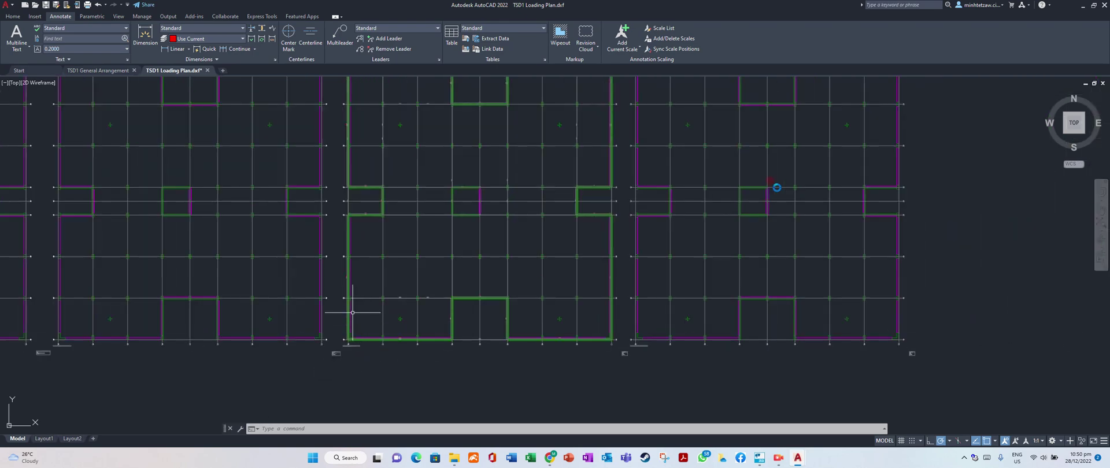
pyautogui.scroll(5, 352, 313)
pyautogui.scroll(-4, 379, 233)
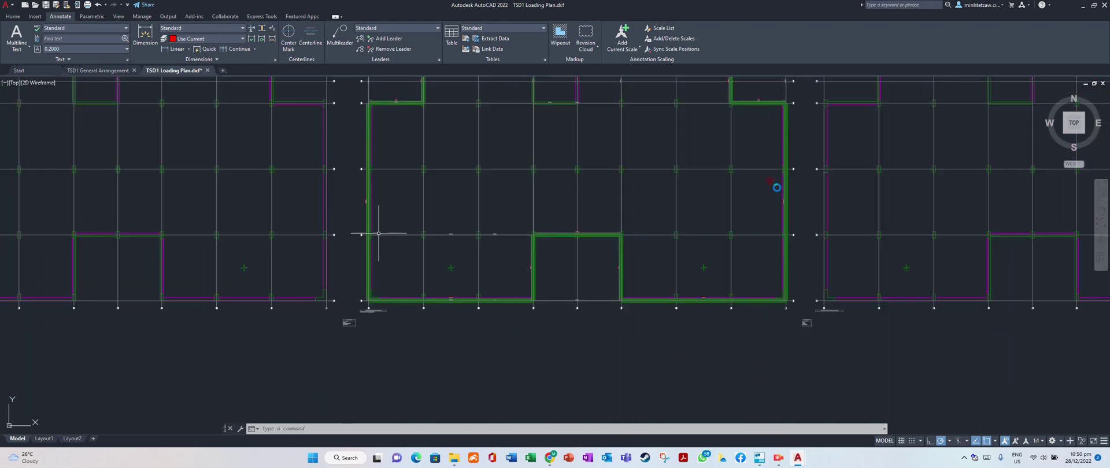
pyautogui.scroll(8, 478, 285)
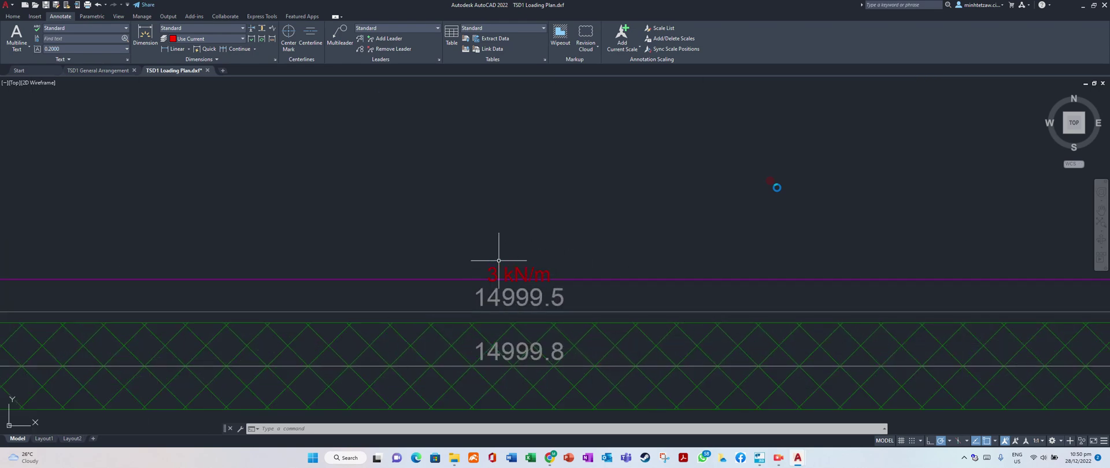
pyautogui.scroll(-5, 428, 315)
pyautogui.scroll(-6, 426, 312)
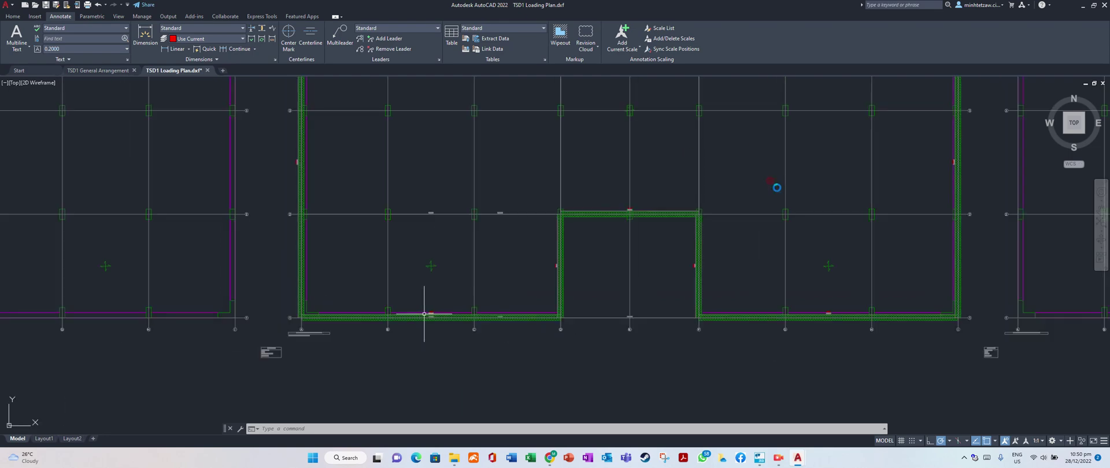
# Examine the roof loading plan for the Imposed loadcase, checking its title block and slab panel load note.
pyautogui.scroll(4, 684, 312)
pyautogui.scroll(5, 686, 321)
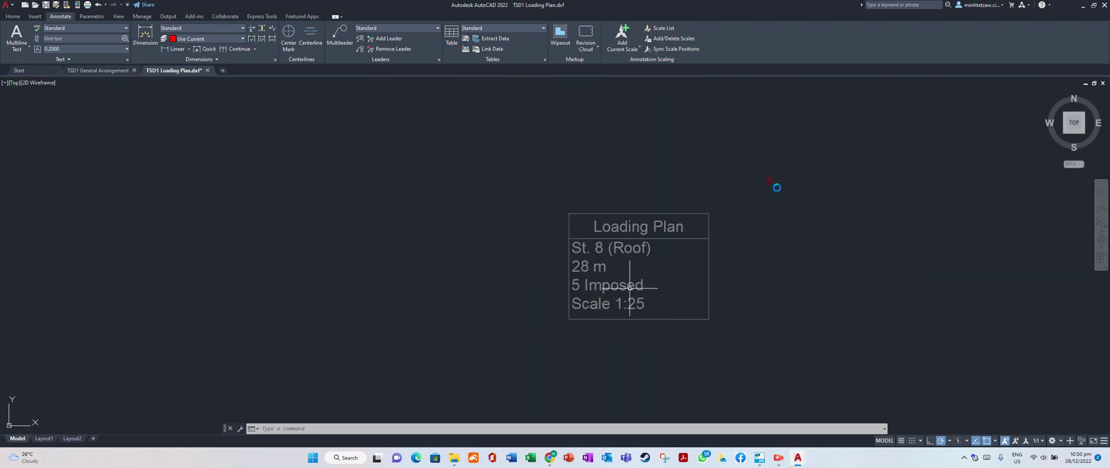
pyautogui.scroll(-5, 718, 295)
pyautogui.scroll(8, 466, 285)
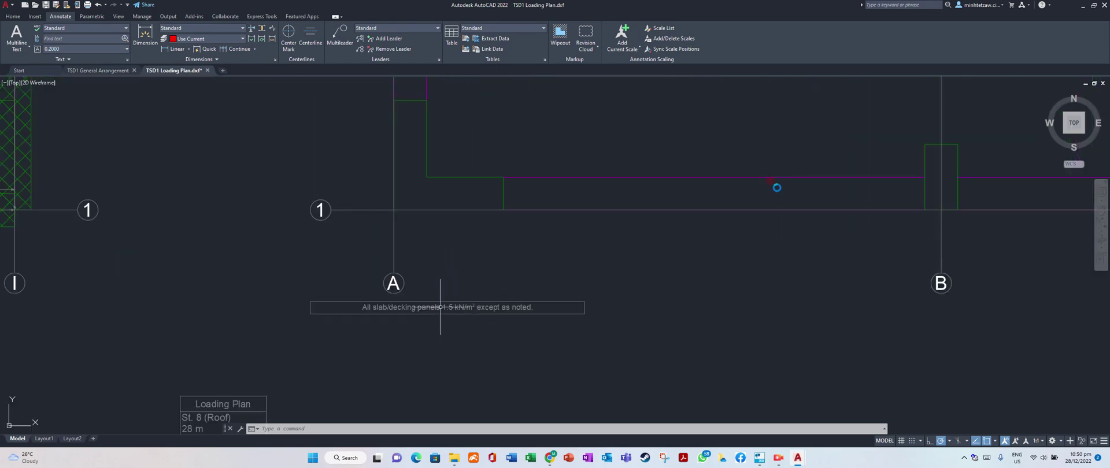
pyautogui.scroll(-8, 453, 335)
pyautogui.scroll(-3, 377, 353)
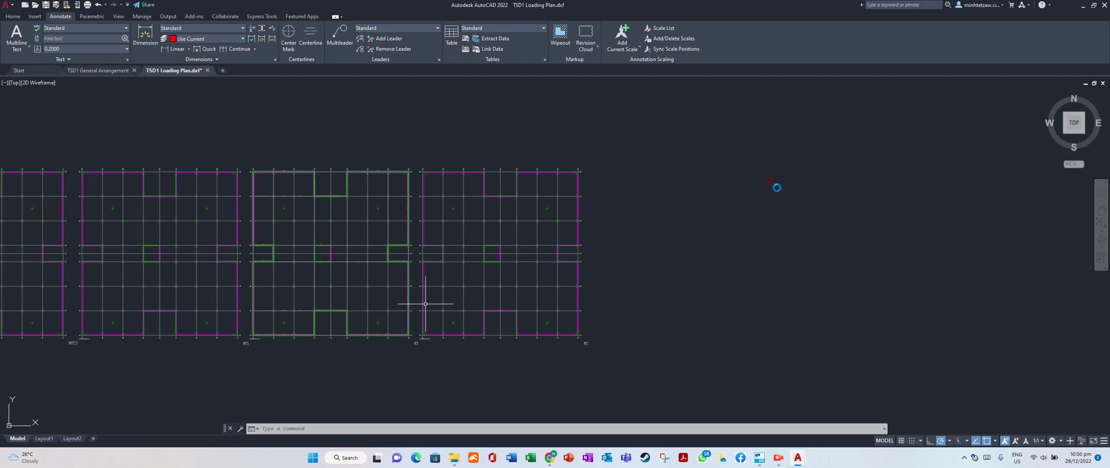
# Save the loading plan drawing as TSD1 Loading Plan.dwg.
pyautogui.scroll(-5, 614, 218)
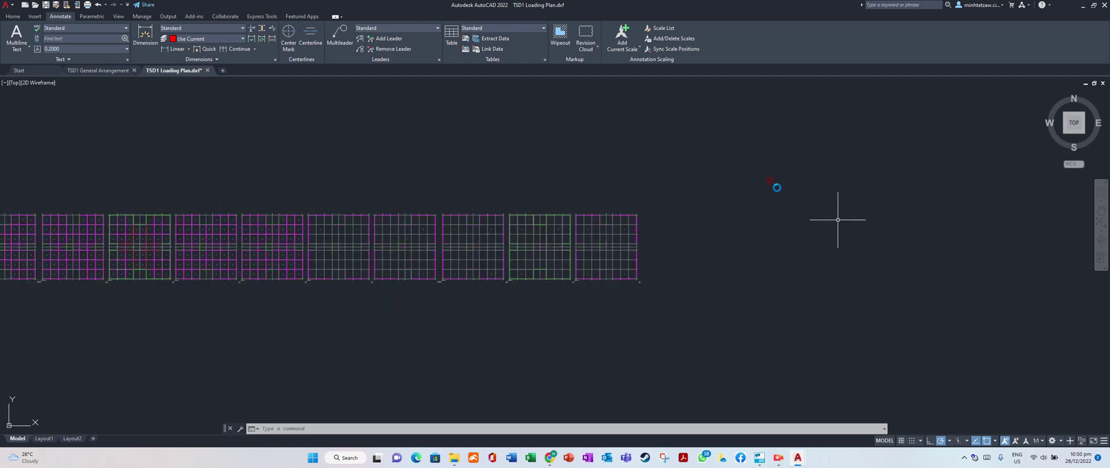
pyautogui.scroll(-2, 776, 187)
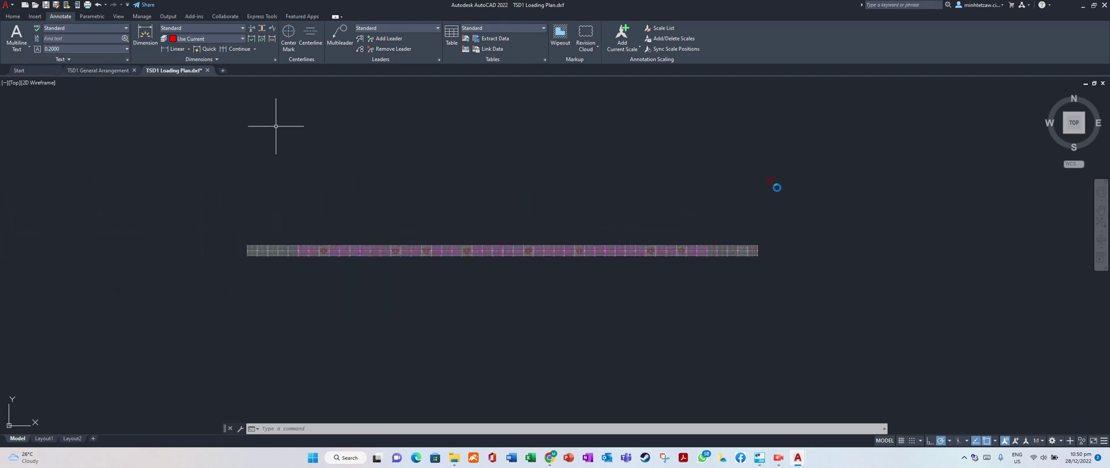
pyautogui.click(7, 5)
pyautogui.click(29, 93)
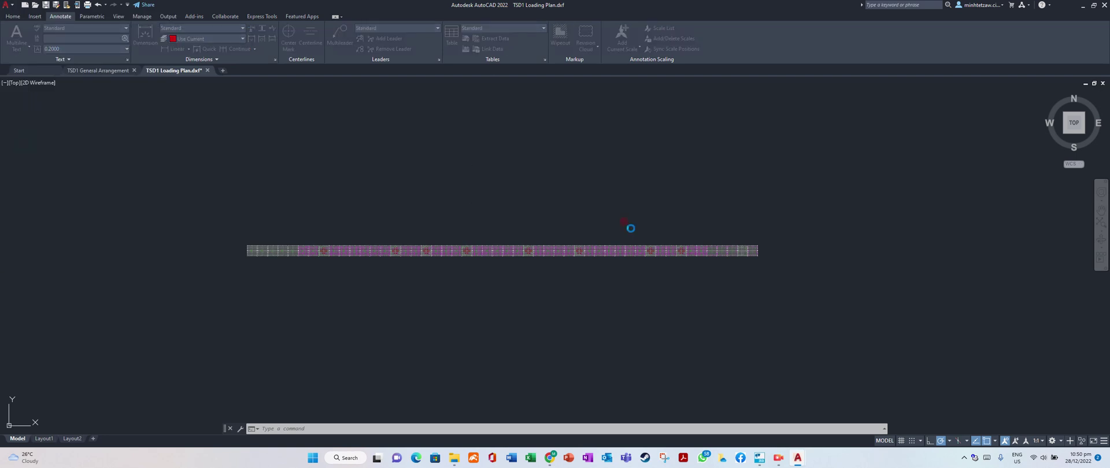
pyautogui.click(530, 310)
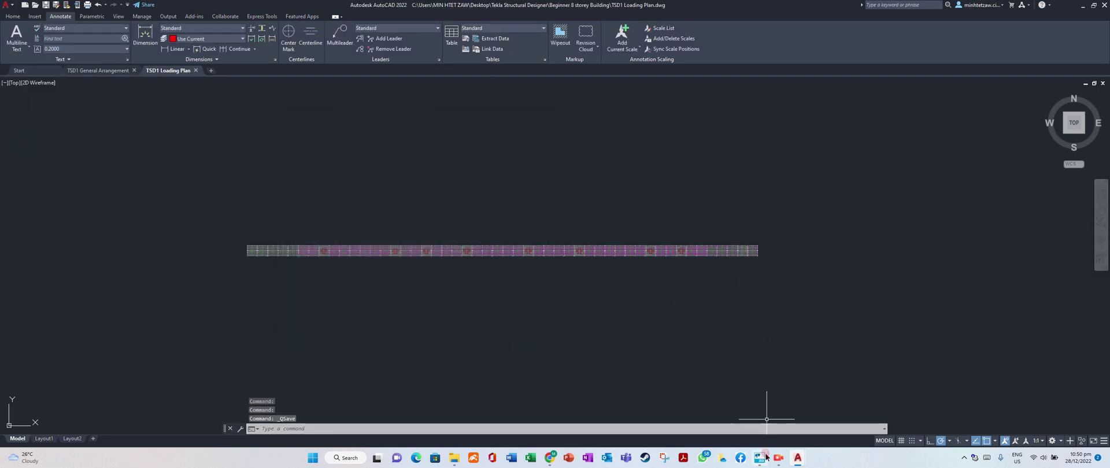
# Switch to Tekla Structural Designer and set the drawing variant to Concrete Beam Detail in Drawing Management.
pyautogui.click(759, 459)
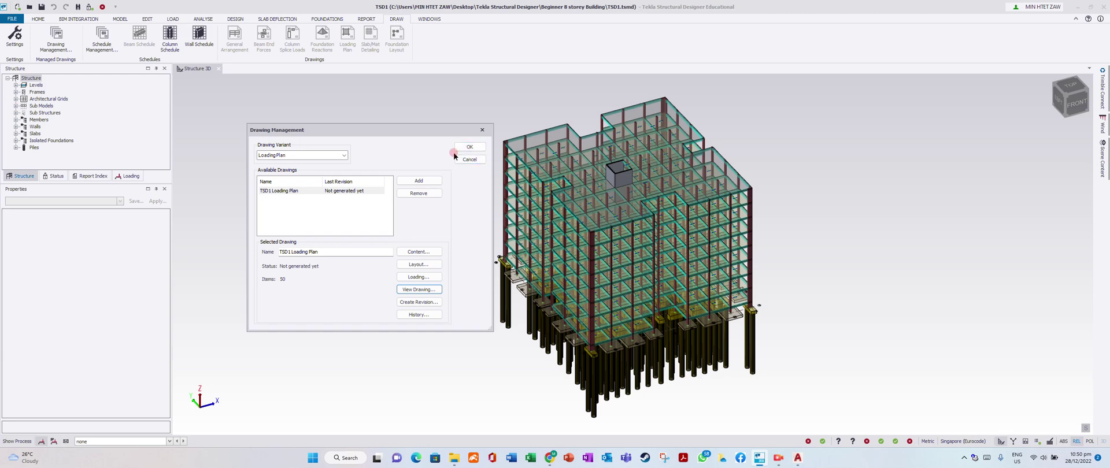
pyautogui.moveTo(446, 128); pyautogui.dragTo(359, 126)
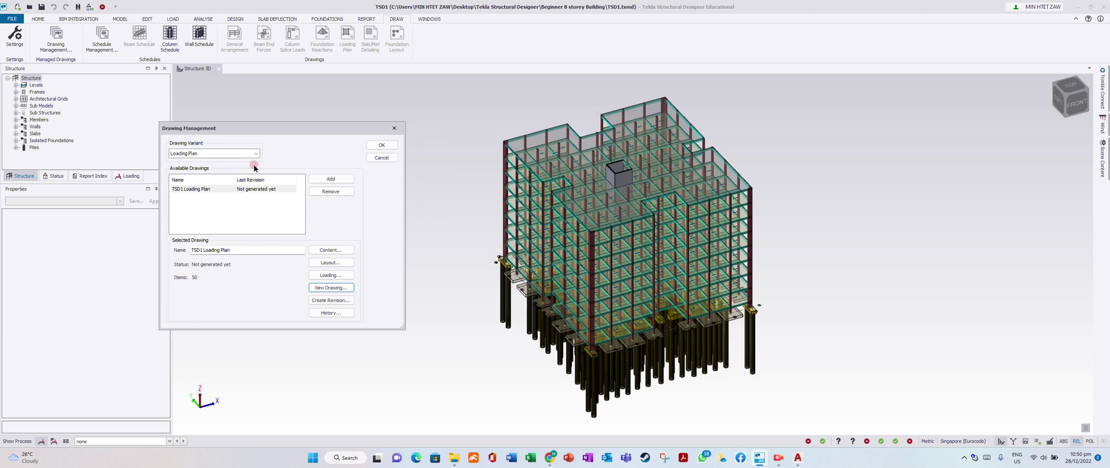
pyautogui.click(331, 191)
pyautogui.click(258, 154)
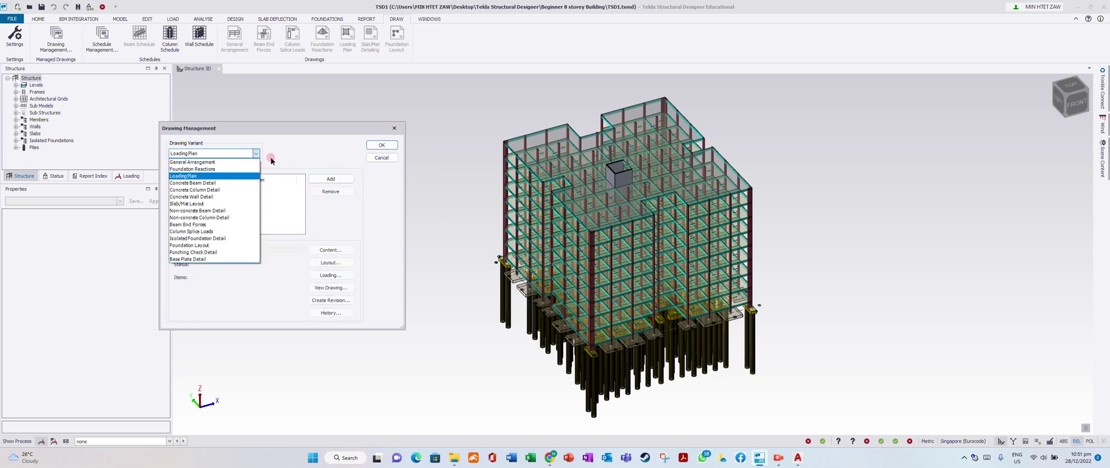
pyautogui.click(208, 174)
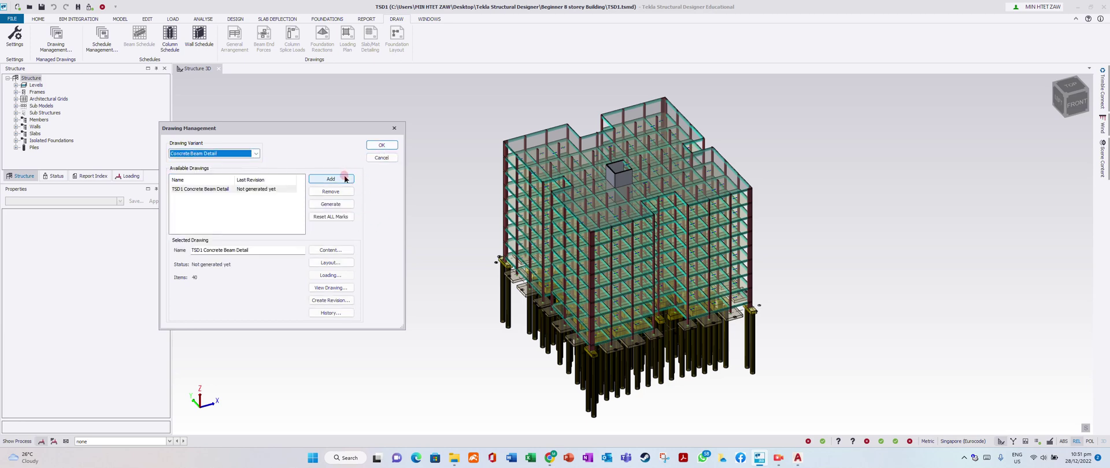
# Add another Concrete Beam Detail drawing to the available drawings and remove it again.
pyautogui.click(331, 251)
pyautogui.click(329, 180)
pyautogui.click(263, 196)
pyautogui.click(251, 213)
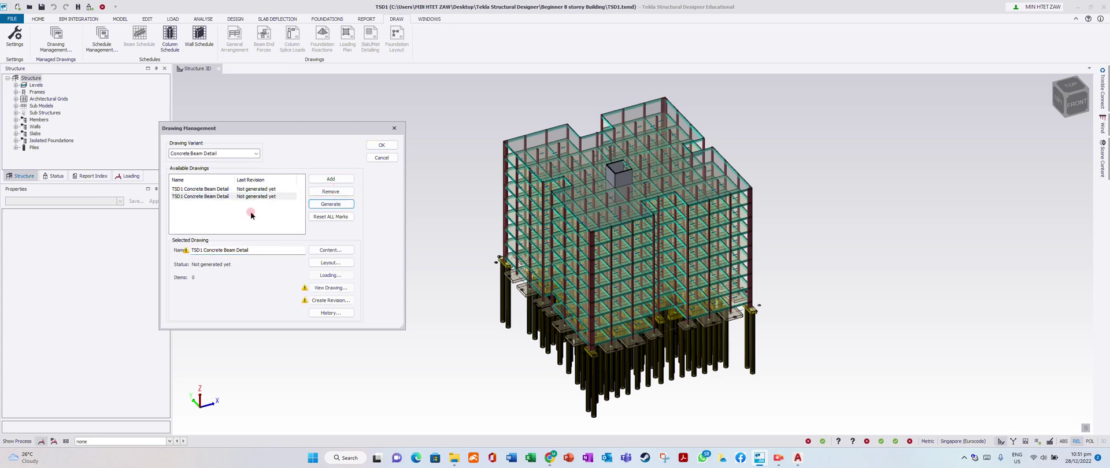
pyautogui.click(339, 191)
# Assign all concrete cast-in-place beams to the content of the TSD1 Concrete Beam Detail drawing.
pyautogui.click(248, 190)
pyautogui.click(336, 250)
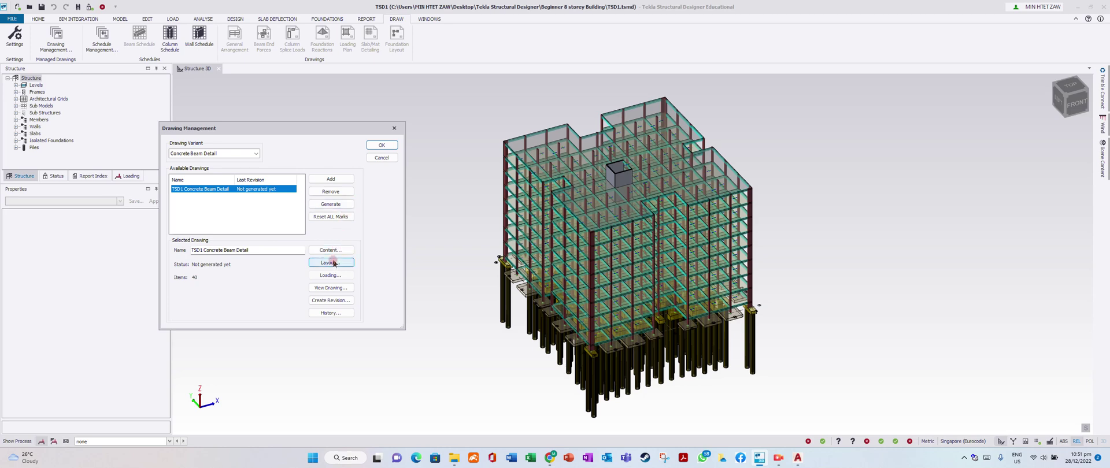
pyautogui.click(331, 250)
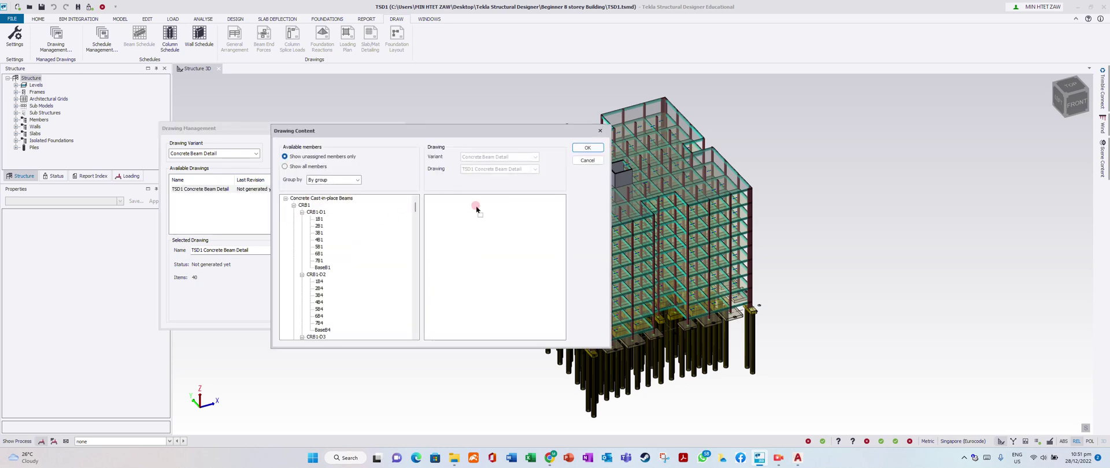
pyautogui.moveTo(477, 209); pyautogui.dragTo(484, 210)
pyautogui.click(586, 148)
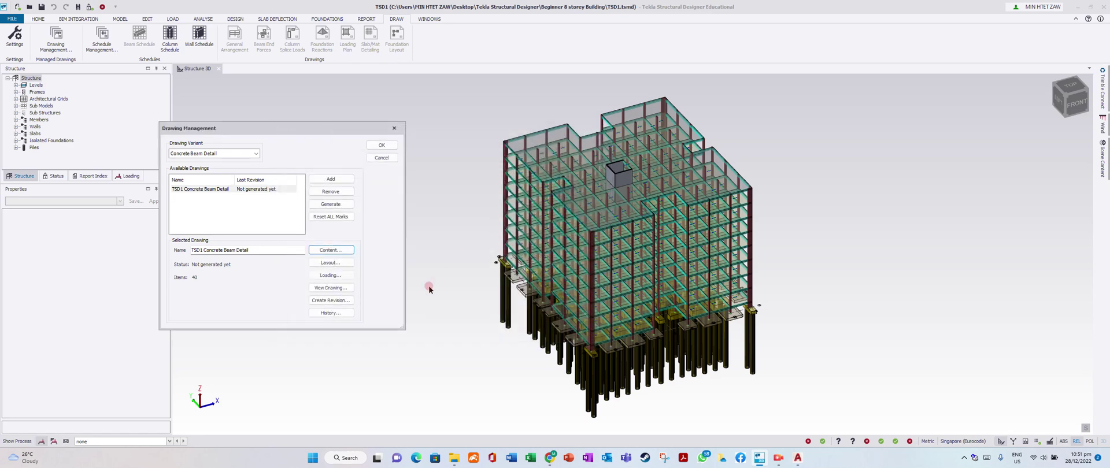
# Export the concrete beam detail drawing to DXF with the Beam Detail layer configuration and layer style.
pyautogui.click(334, 276)
pyautogui.click(331, 288)
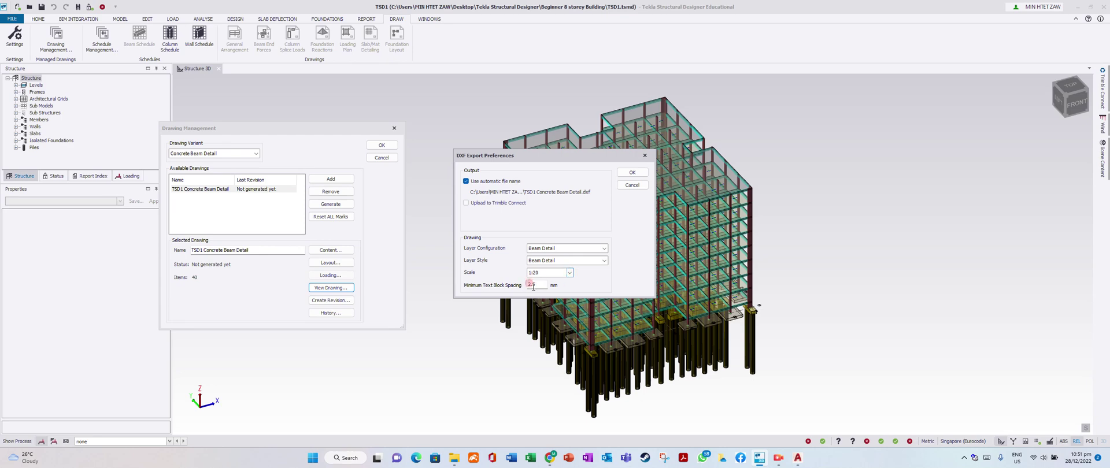
pyautogui.click(633, 185)
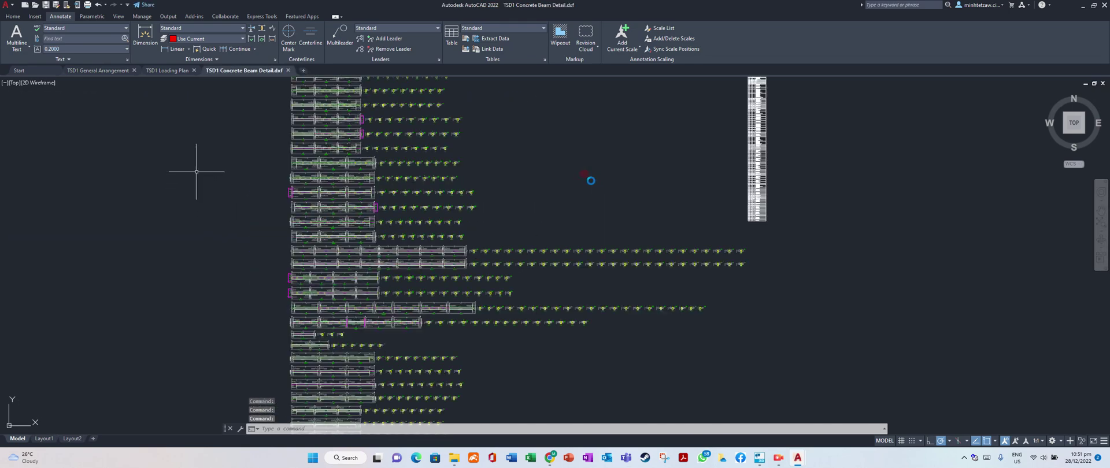
# Examine the first beam elevation in AutoCAD, checking the reinforcement labels, links and dimensions between grids 1 and 3.
pyautogui.scroll(-3, 316, 180)
pyautogui.scroll(8, 327, 208)
pyautogui.scroll(5, 248, 234)
pyautogui.scroll(2, 148, 264)
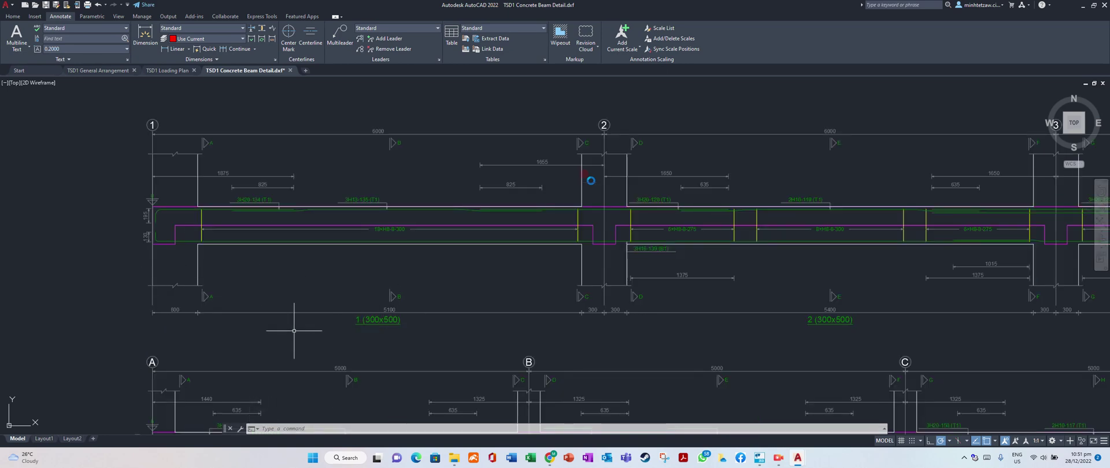
pyautogui.scroll(2, 367, 186)
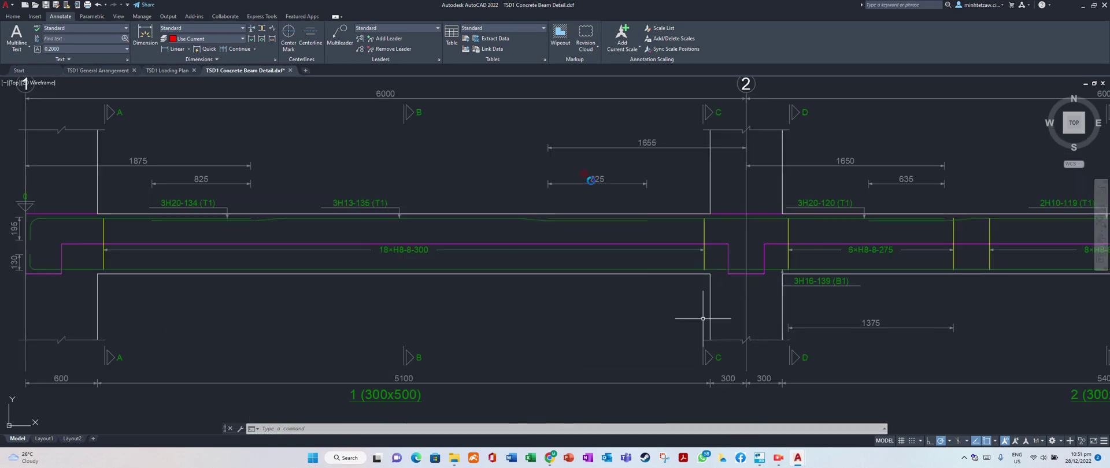
pyautogui.scroll(-2, 428, 307)
pyautogui.scroll(2, 416, 289)
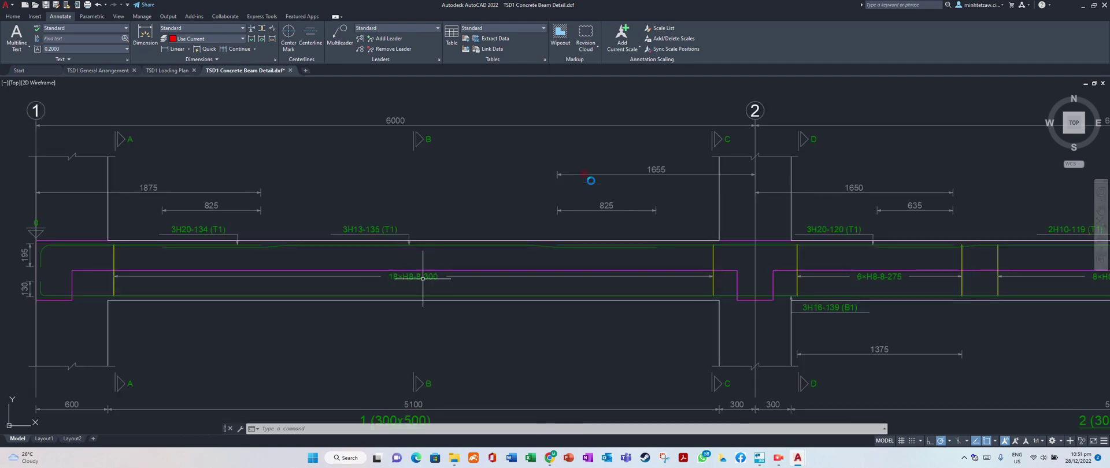
pyautogui.scroll(-2, 242, 272)
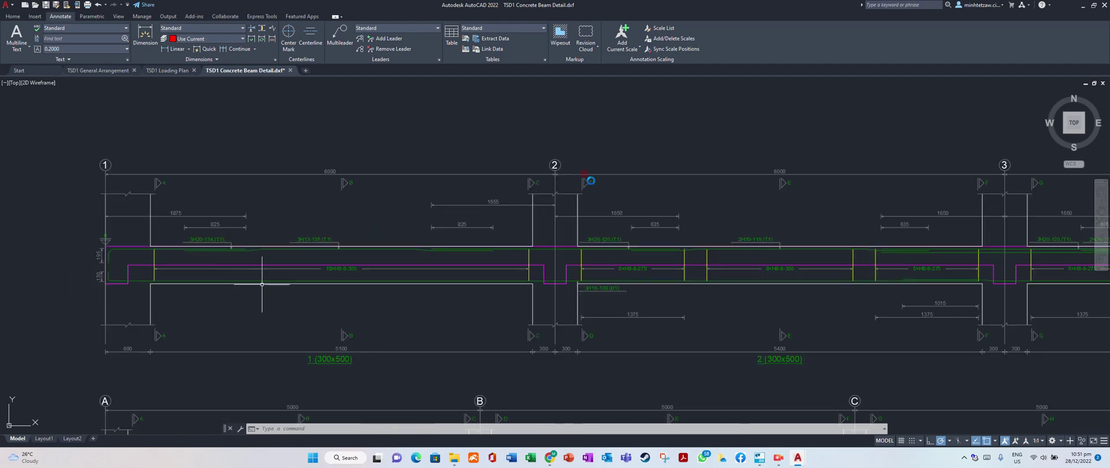
# Examine the far end of the first beam elevations and the cross-sections beside them, around grids 6 to 9.
pyautogui.scroll(-4, 347, 306)
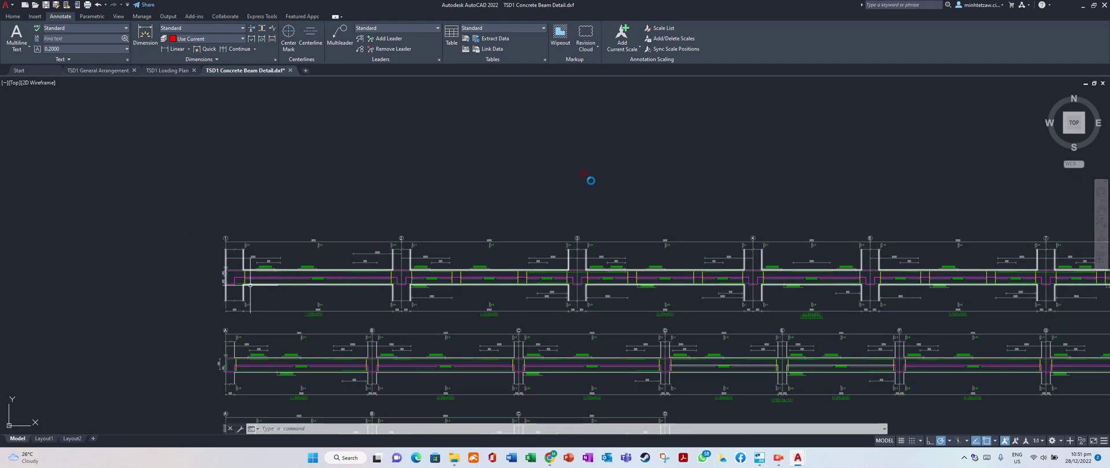
pyautogui.scroll(-3, 249, 283)
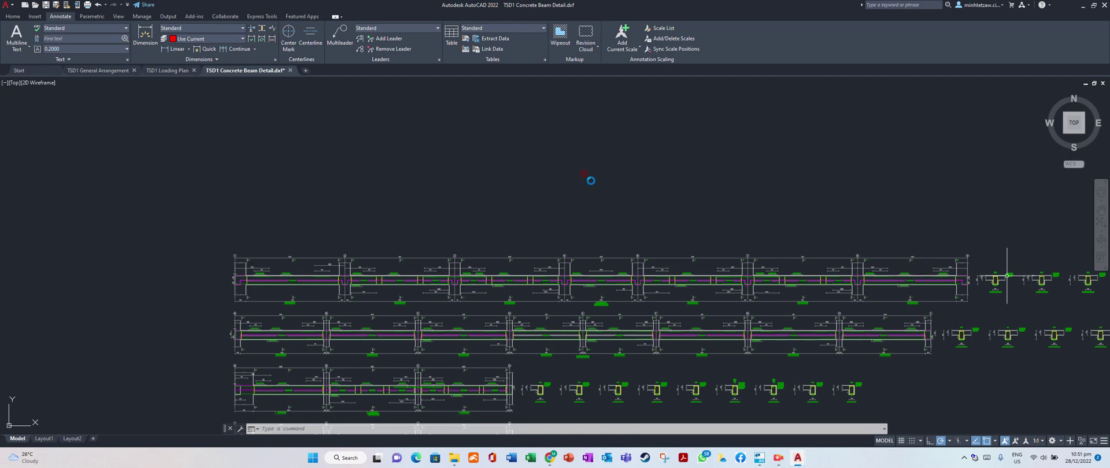
pyautogui.scroll(-2, 524, 273)
pyautogui.scroll(5, 746, 289)
pyautogui.scroll(4, 809, 306)
pyautogui.scroll(-2, 810, 306)
pyautogui.scroll(-2, 324, 330)
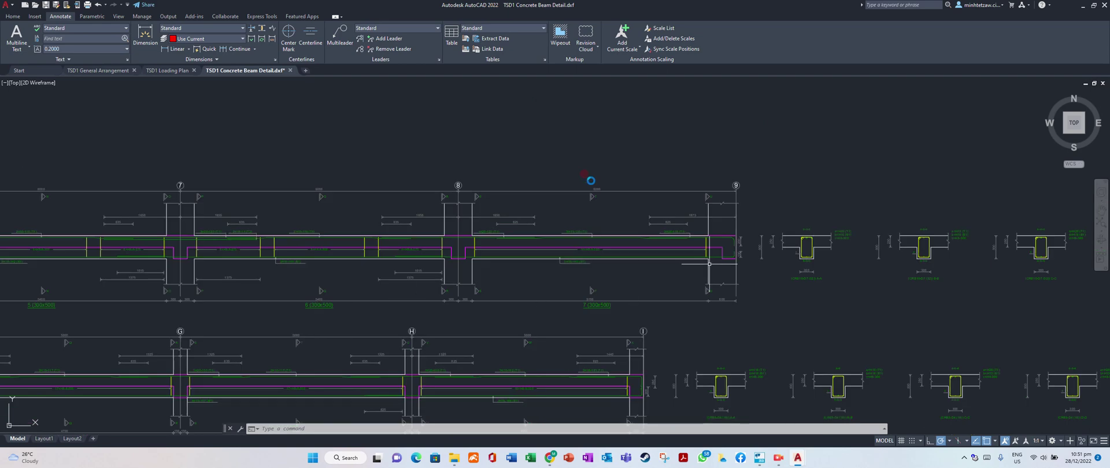
pyautogui.scroll(4, 286, 292)
pyautogui.scroll(-2, 660, 259)
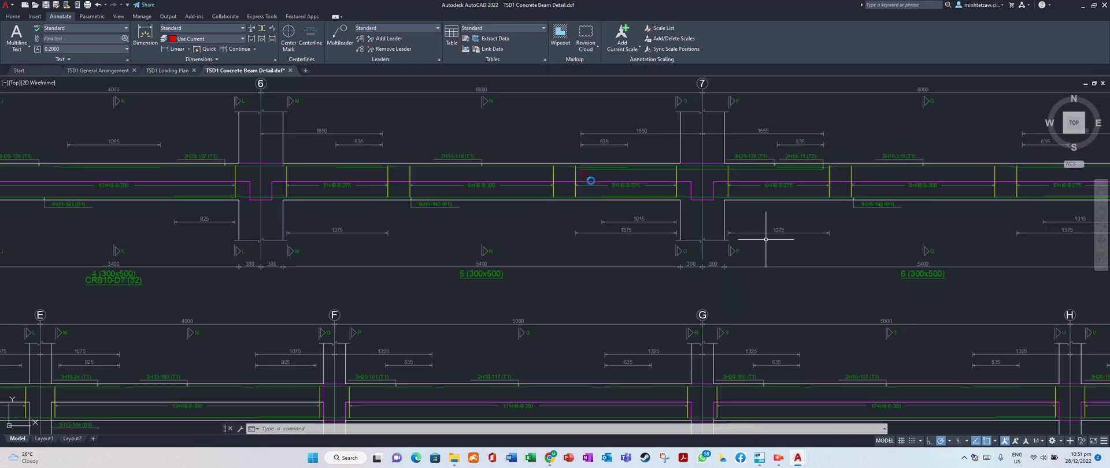
# Examine the CRB10-D7 beam label below span 4, and the overall layout of beam elevations, sections and bar schedule.
pyautogui.scroll(-2, 644, 199)
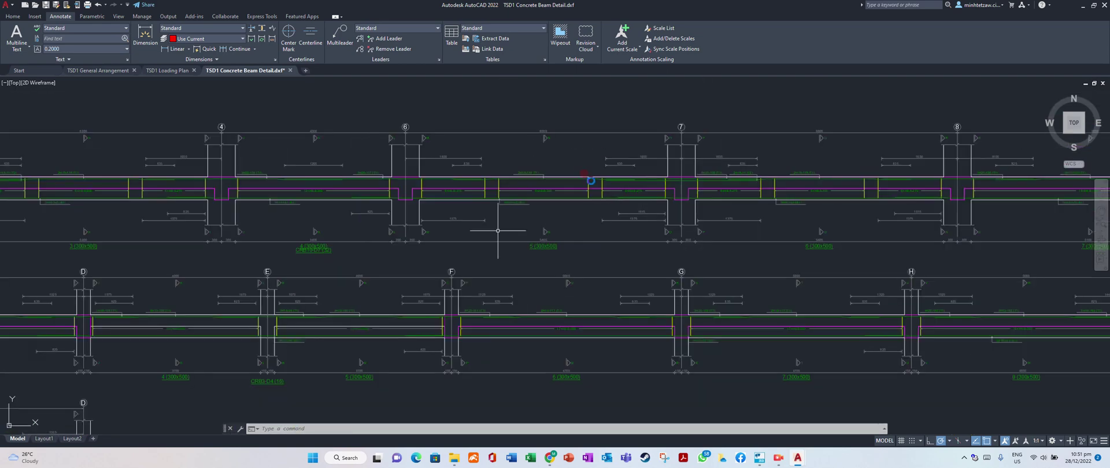
pyautogui.scroll(4, 301, 234)
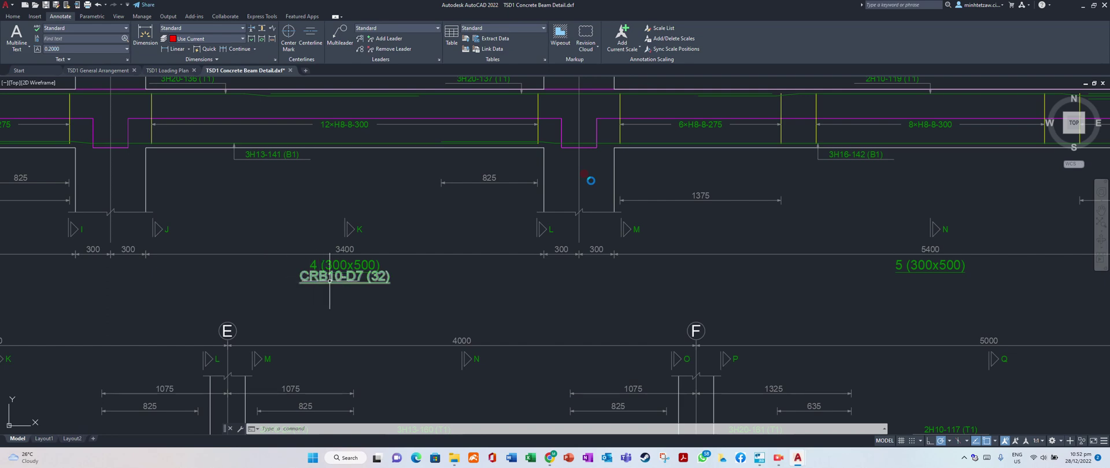
pyautogui.scroll(-2, 355, 278)
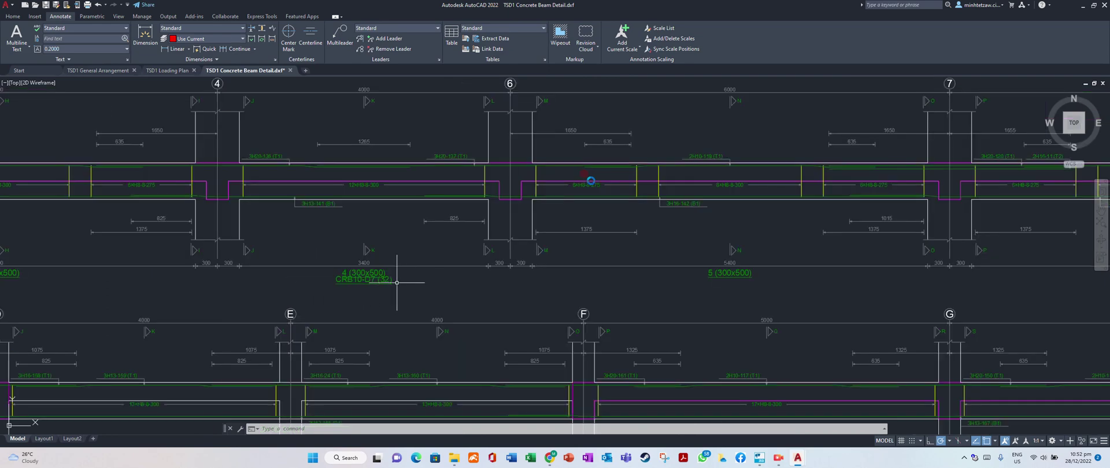
pyautogui.scroll(-6, 356, 278)
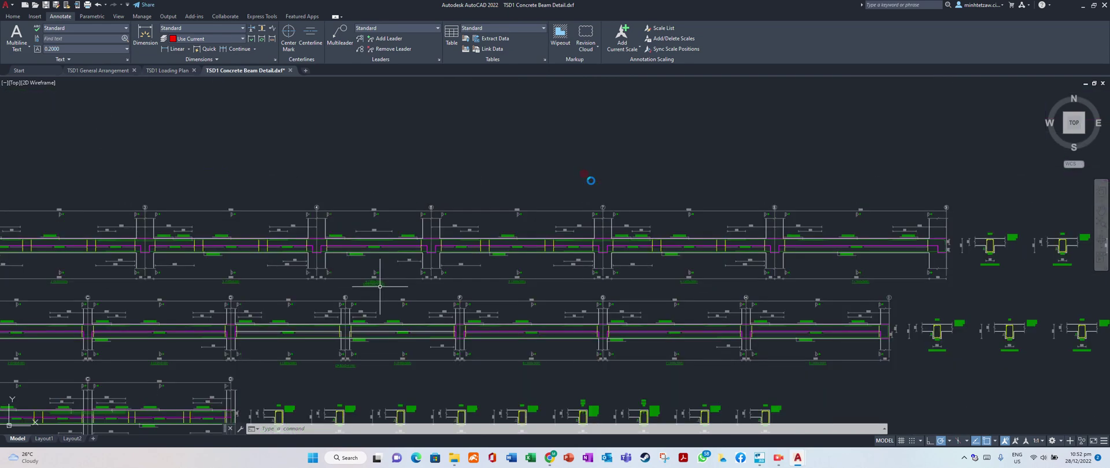
pyautogui.scroll(-2, 485, 220)
pyautogui.scroll(4, 414, 246)
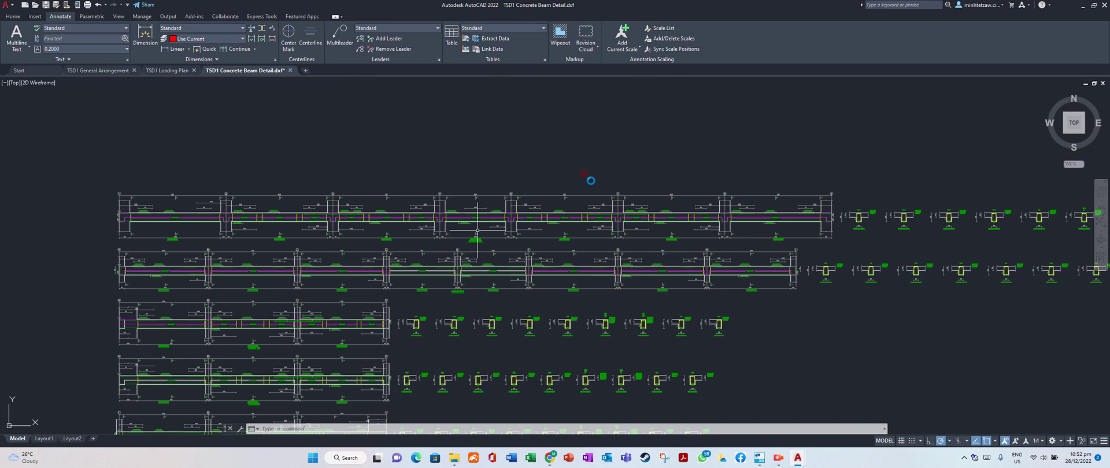
pyautogui.scroll(-5, 477, 230)
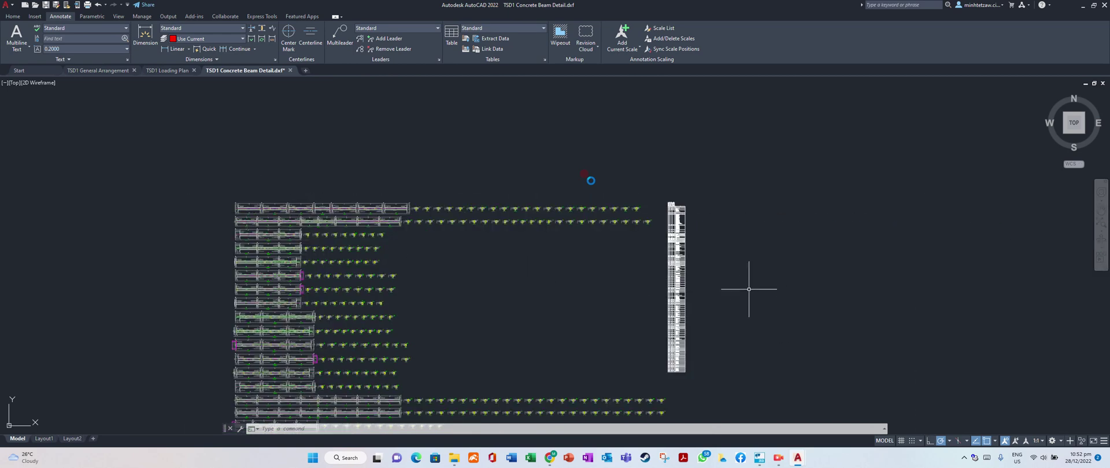
# Examine the reinforcement quantity table and bar schedule by member, and the labels and dimensions of the CRB10-D7 beam cross-sections.
pyautogui.scroll(3, 677, 201)
pyautogui.scroll(6, 676, 202)
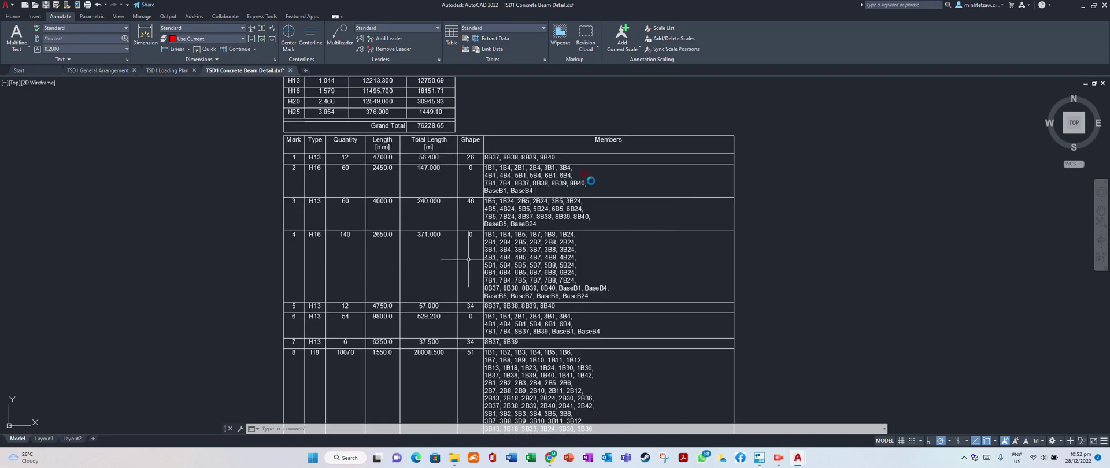
pyautogui.scroll(-2, 521, 183)
pyautogui.scroll(2, 448, 103)
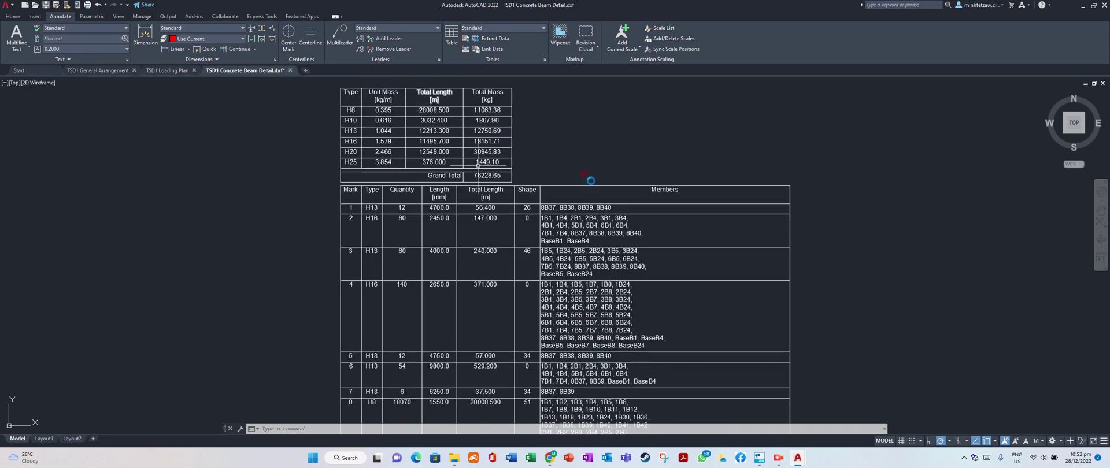
pyautogui.scroll(-10, 702, 168)
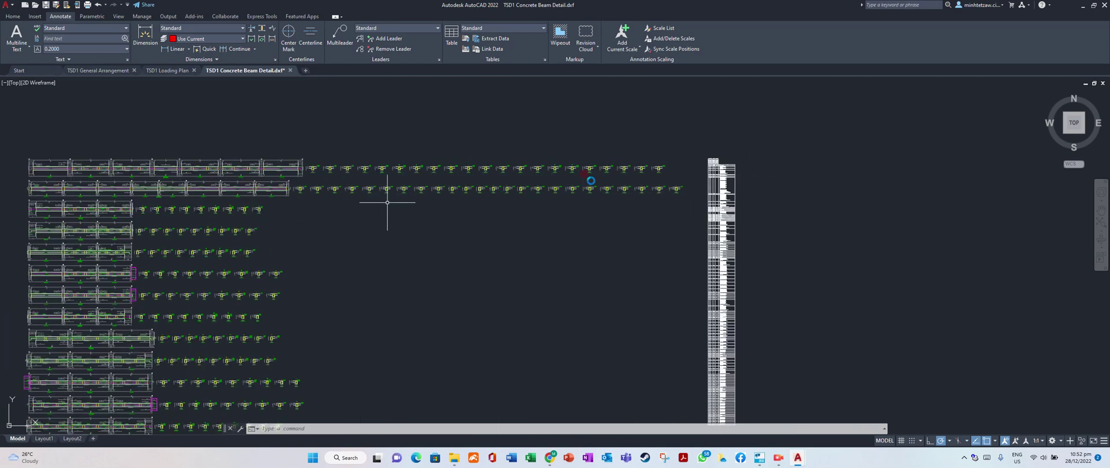
pyautogui.scroll(-2, 595, 179)
pyautogui.scroll(5, 453, 181)
pyautogui.scroll(5, 430, 118)
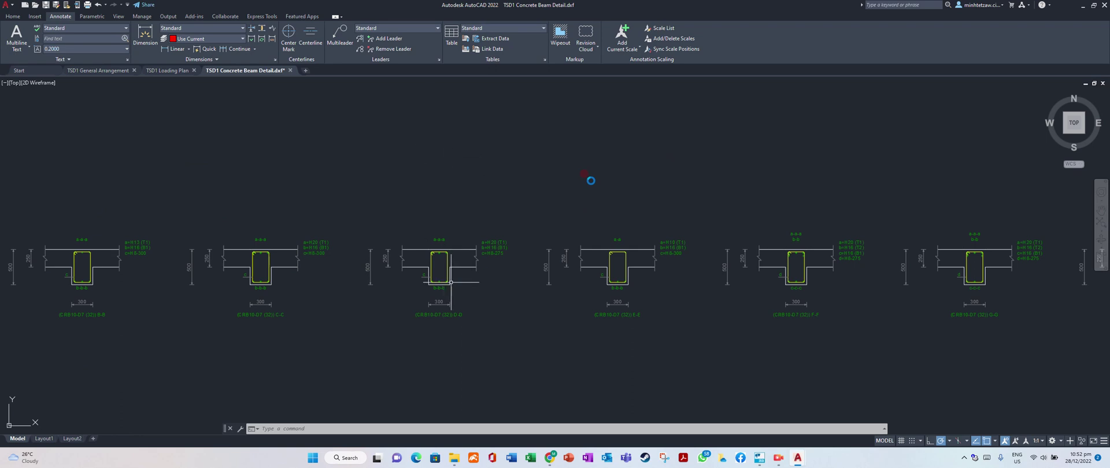
pyautogui.scroll(1, 453, 281)
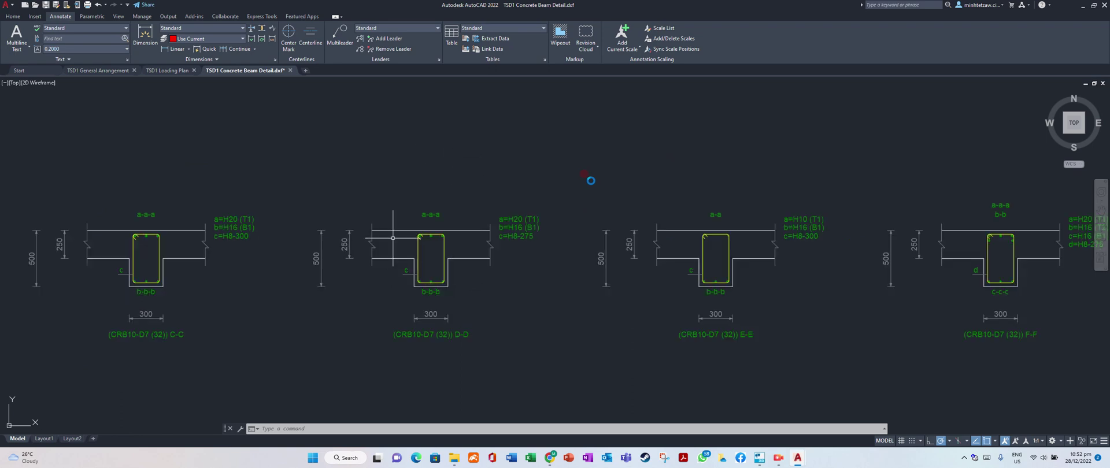
# Save the beam detail drawing as TSD1 Concrete Beam Detail.dwg in AutoCAD 2018 Drawing format in the Beginner 8 storey Building folder.
pyautogui.click(7, 6)
pyautogui.click(30, 93)
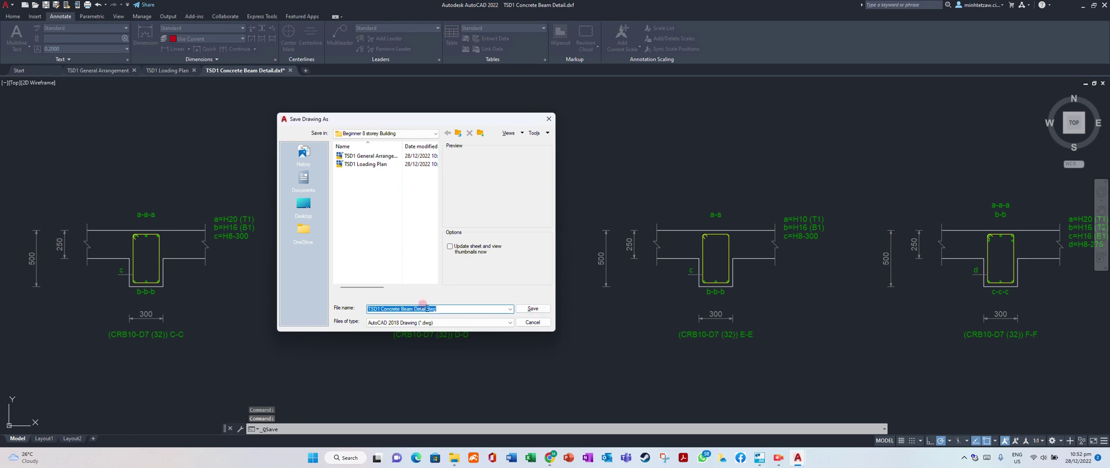
pyautogui.click(532, 309)
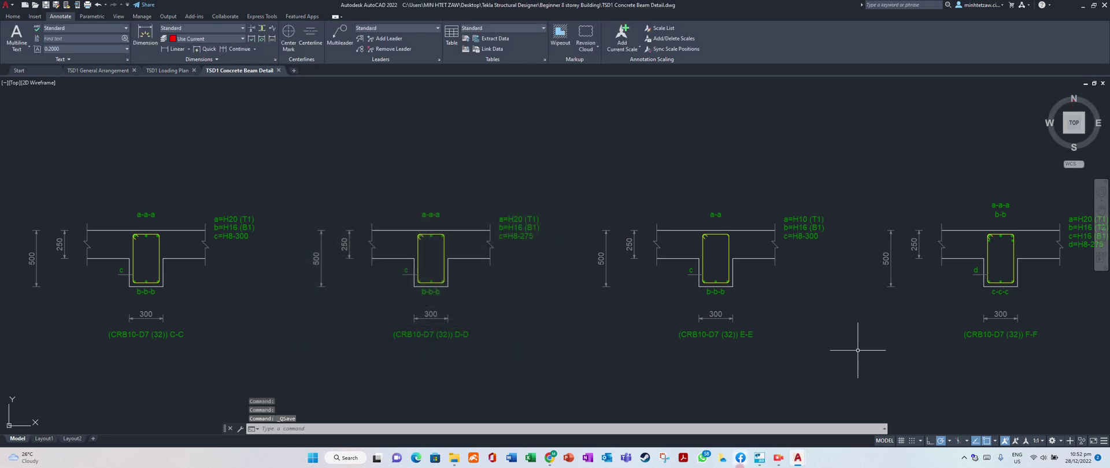
# Switch to Tekla Structural Designer, remove the TSD1 Concrete Beam Detail entry and add a Concrete Column Detail drawing.
pyautogui.click(759, 457)
pyautogui.click(289, 189)
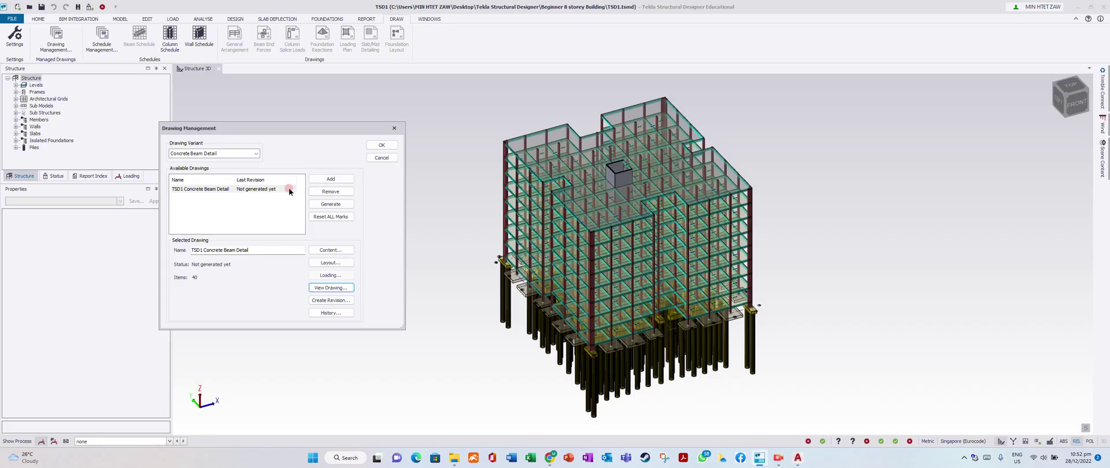
pyautogui.click(324, 191)
pyautogui.click(258, 153)
pyautogui.click(247, 184)
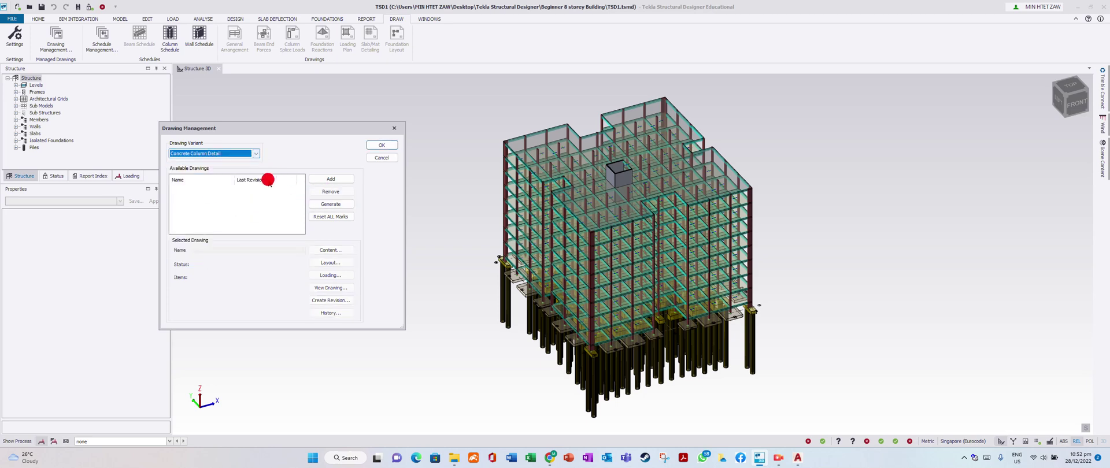
pyautogui.click(341, 179)
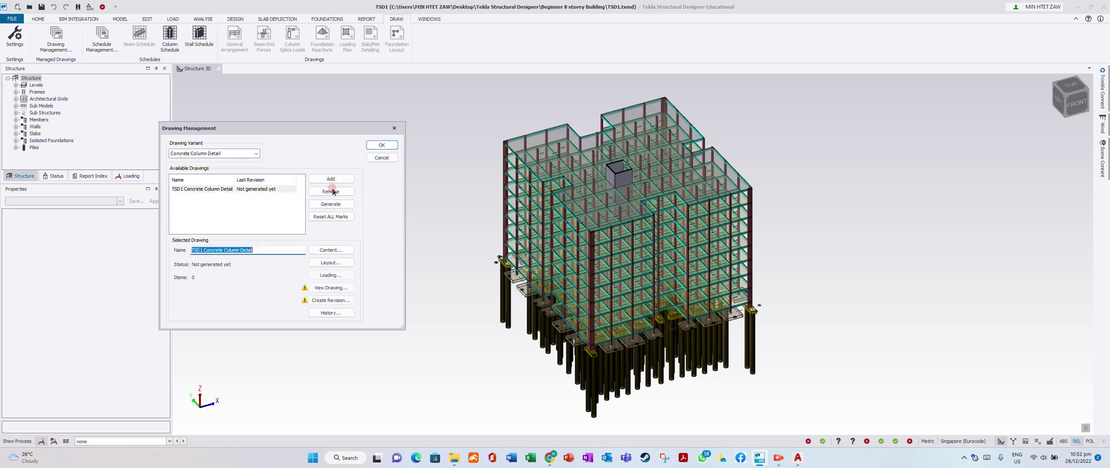
# Assign all concrete cast-in-place columns to the drawing and export it to DXF with the Column Detail layer configuration and layer style.
pyautogui.click(337, 250)
pyautogui.moveTo(315, 198); pyautogui.dragTo(512, 214)
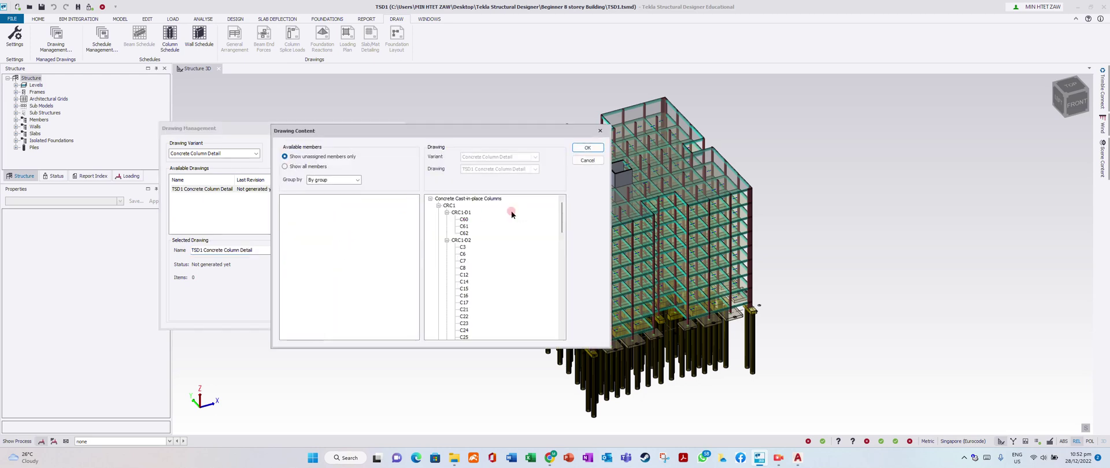
pyautogui.click(584, 148)
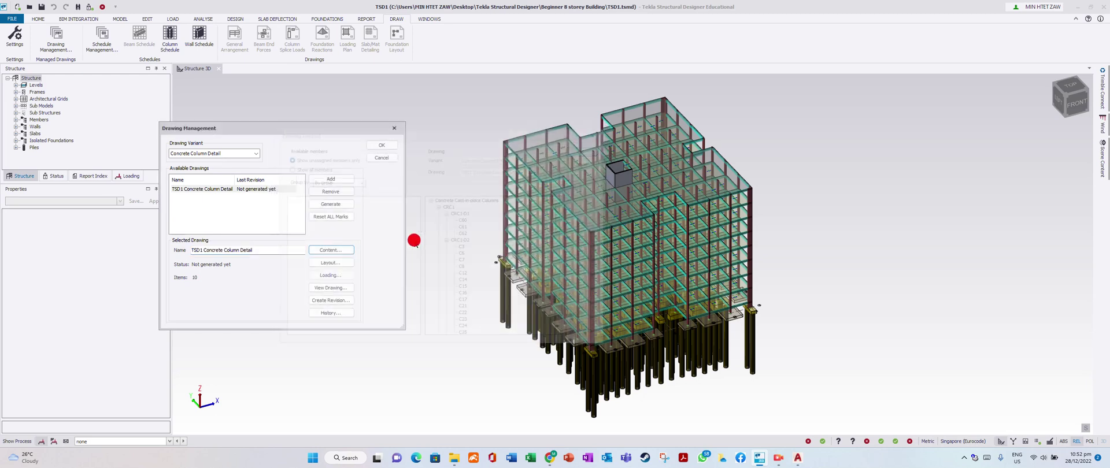
pyautogui.click(339, 288)
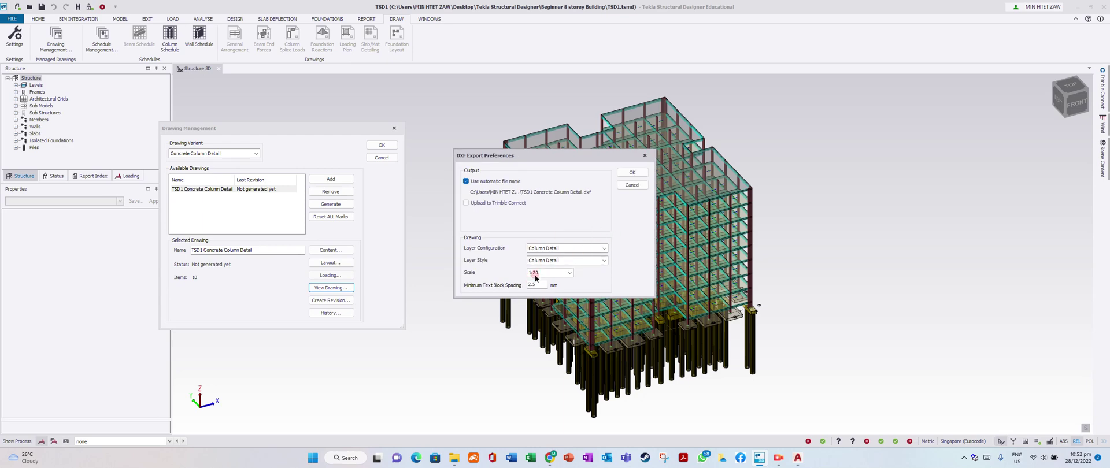
pyautogui.click(636, 172)
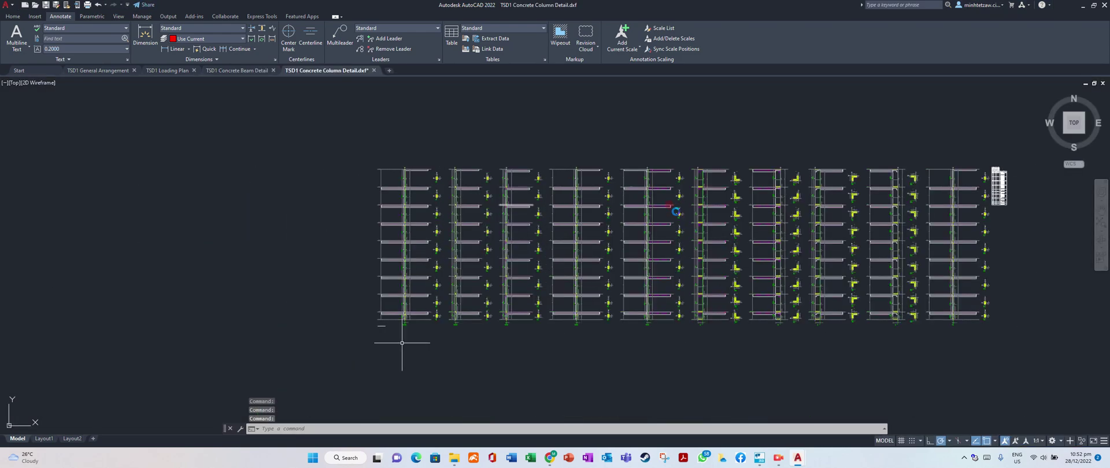
# Examine the column elevations in AutoCAD, checking the CRC1-D2 label, starter bars, links and cross-section at the column base.
pyautogui.scroll(4, 1019, 207)
pyautogui.scroll(-2, 1019, 207)
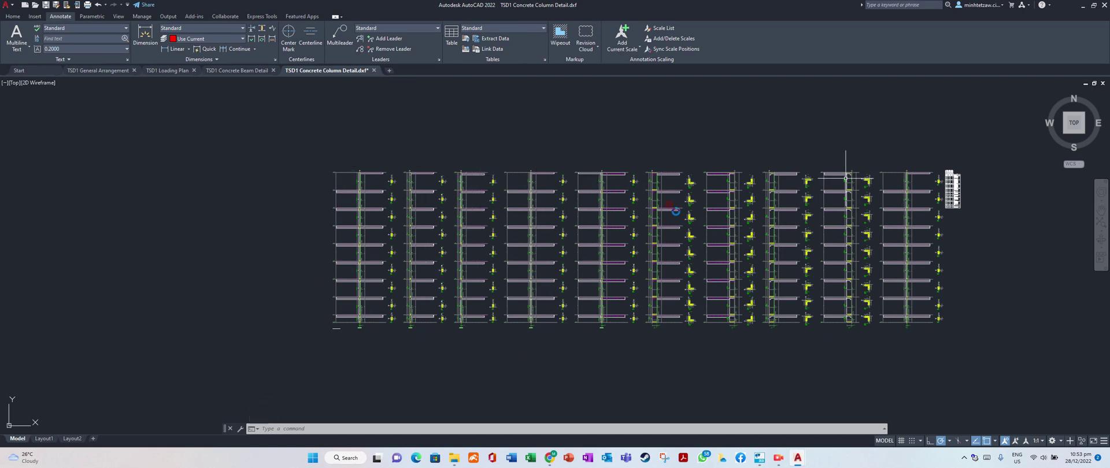
pyautogui.scroll(10, 420, 315)
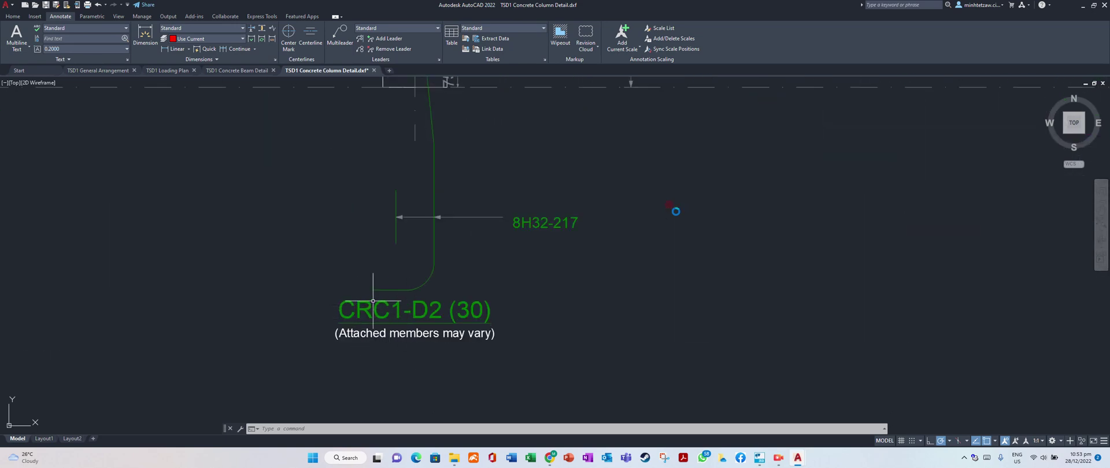
pyautogui.scroll(-4, 386, 321)
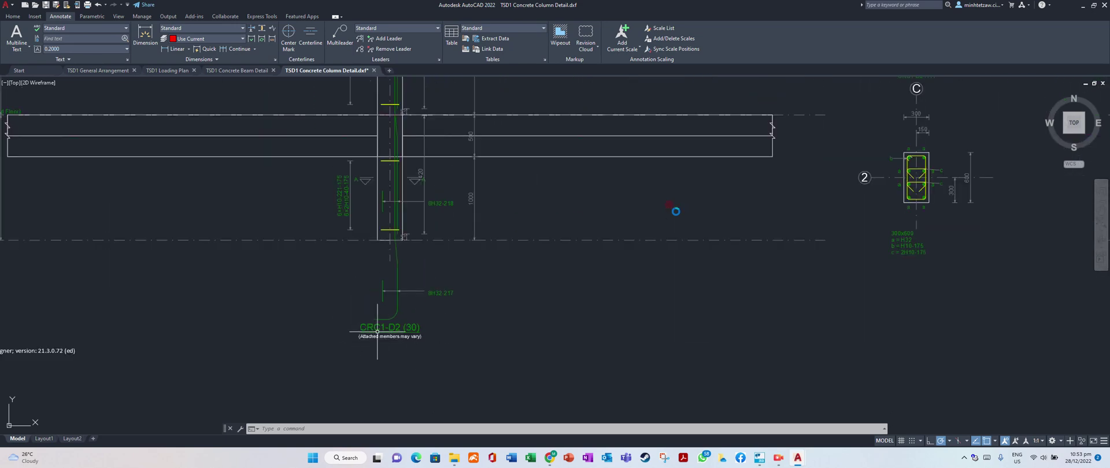
pyautogui.scroll(4, 383, 334)
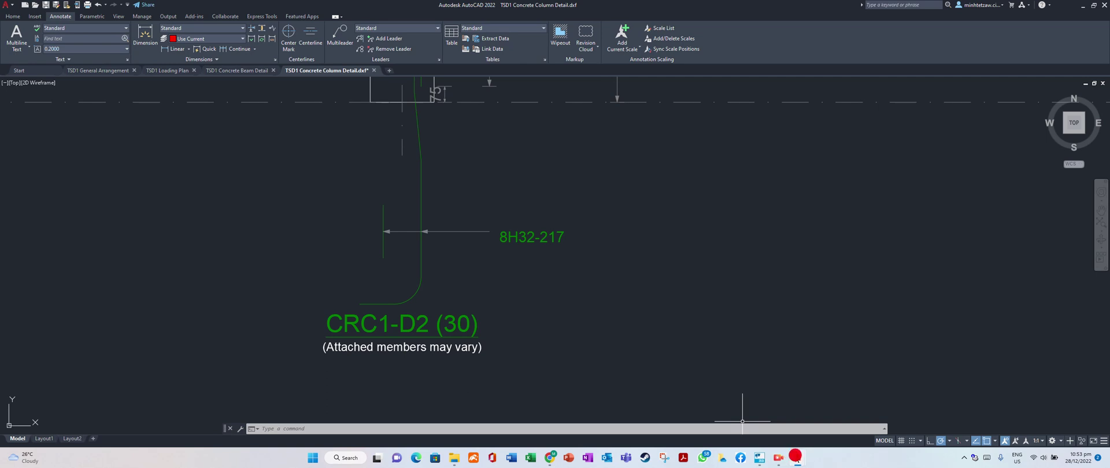
pyautogui.scroll(-2, 354, 359)
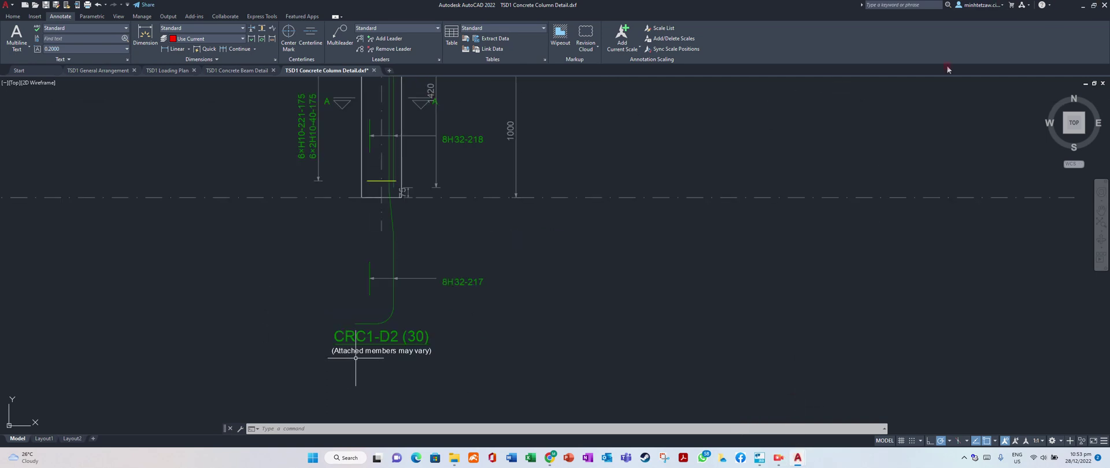
pyautogui.scroll(-2, 356, 359)
pyautogui.scroll(2, 398, 366)
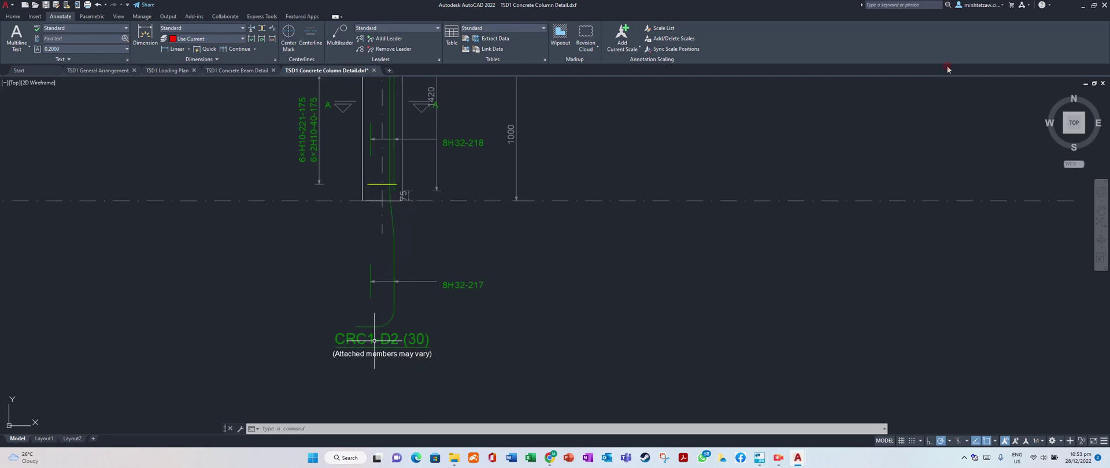
pyautogui.scroll(-1, 374, 341)
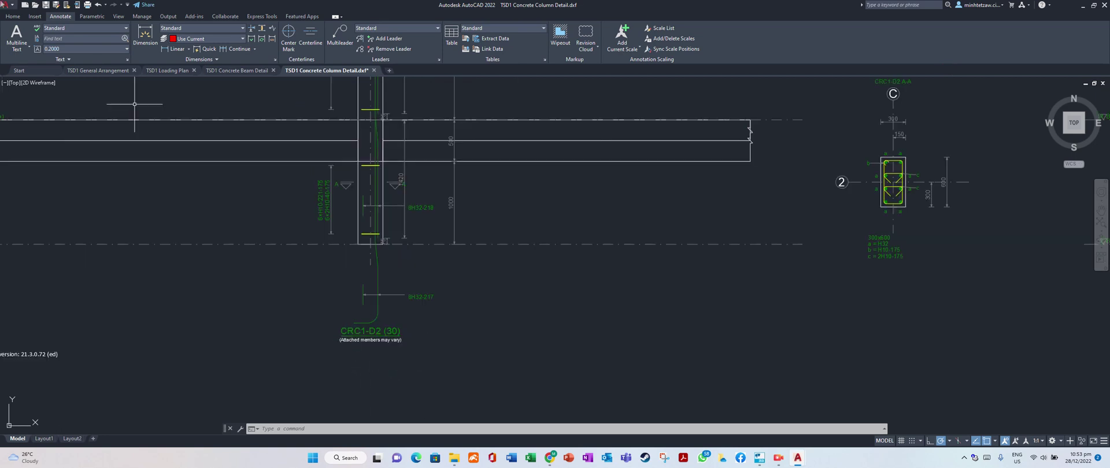
# Save the concrete column detail drawing.
pyautogui.click(7, 6)
pyautogui.click(27, 95)
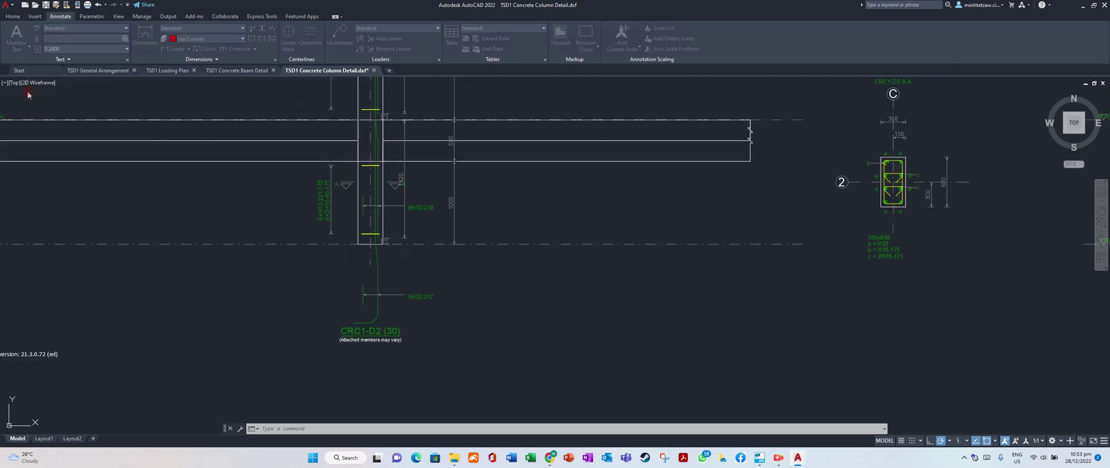
pyautogui.click(526, 304)
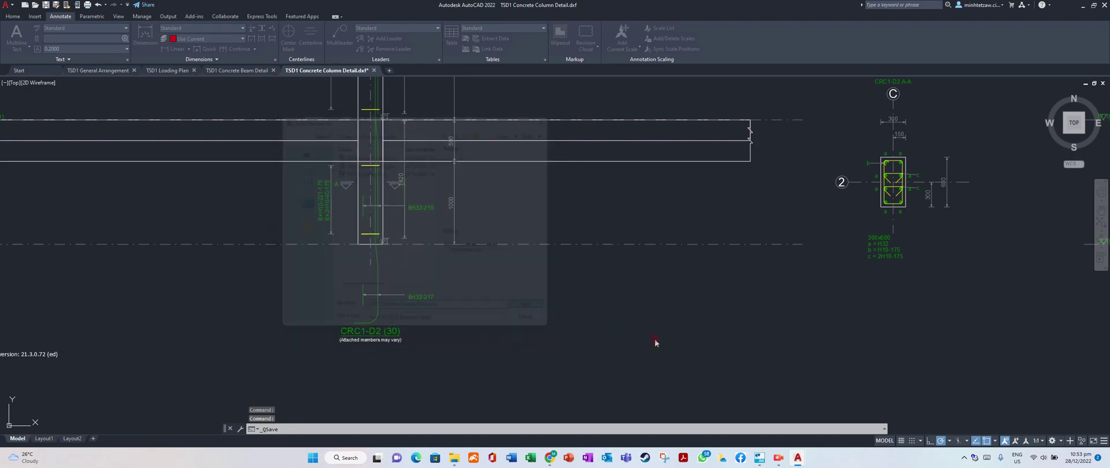
# Switch to Tekla Structural Designer, close the drawing management dialog and open the Column Detail options in the drawing settings.
pyautogui.click(756, 453)
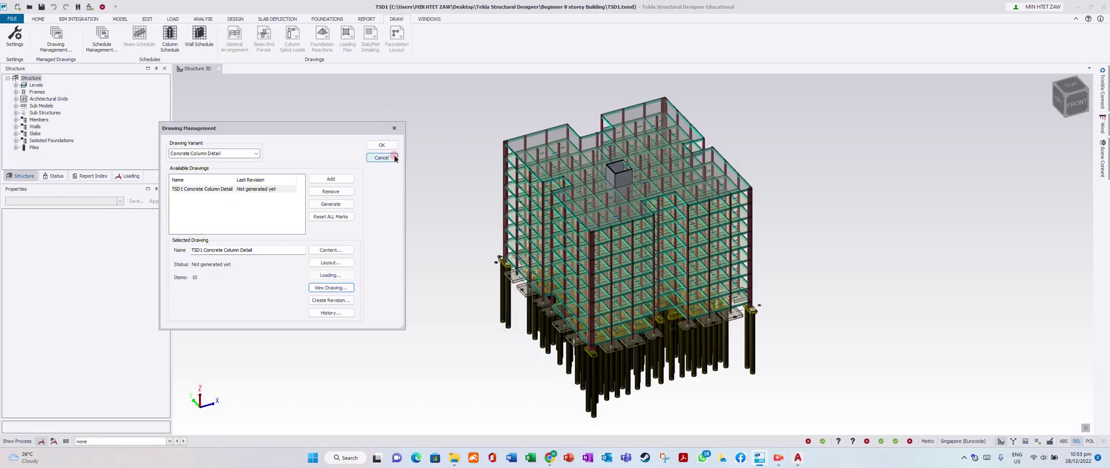
pyautogui.click(397, 129)
pyautogui.click(15, 36)
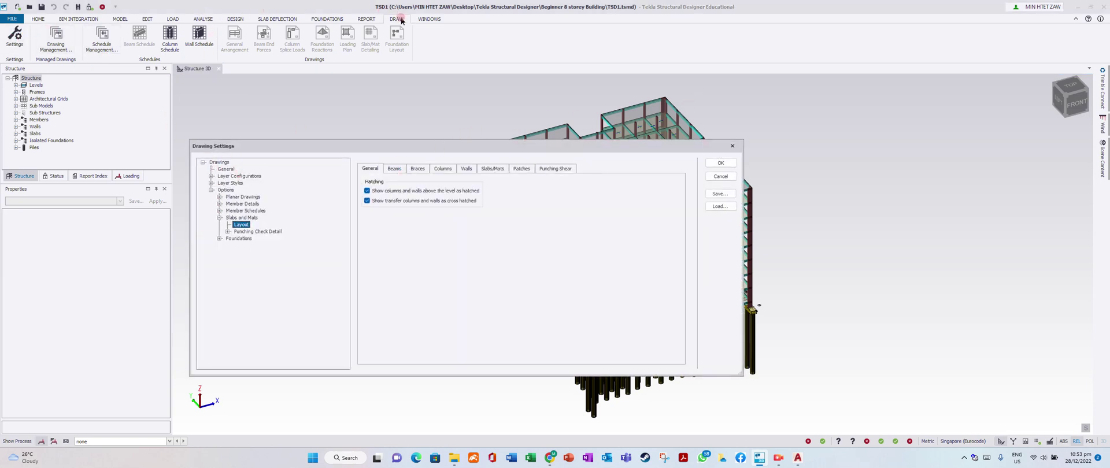
pyautogui.click(220, 211)
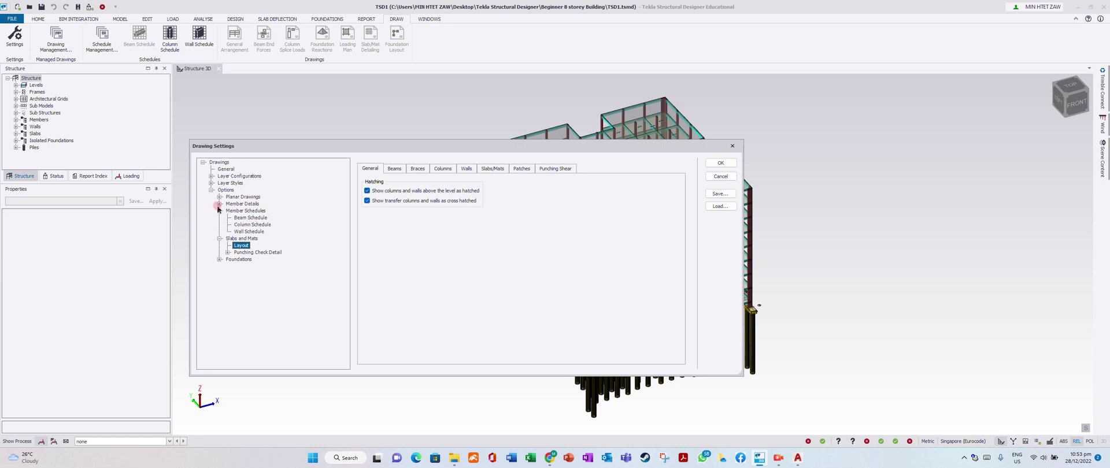
pyautogui.click(219, 204)
pyautogui.doubleClick(257, 218)
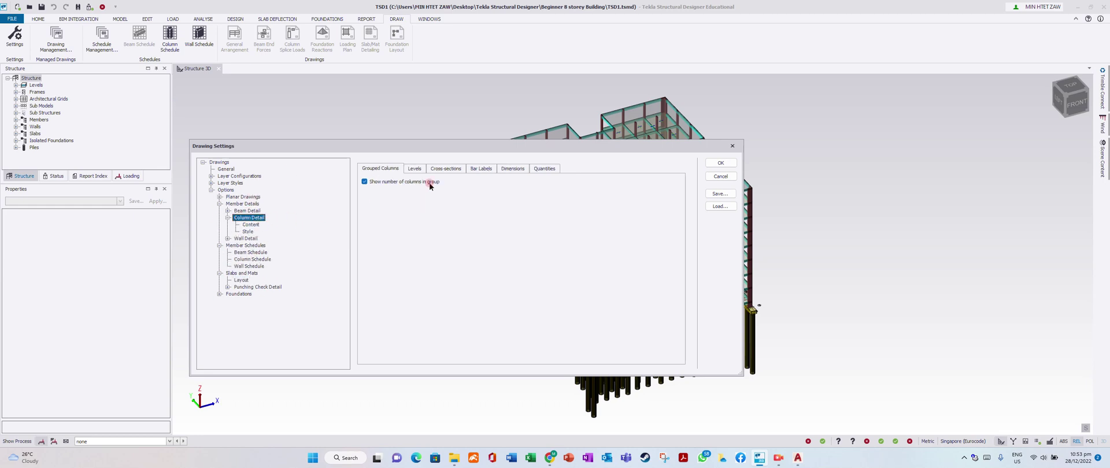
# Review the column detail content and style options and the beam and column schedule options, and close the drawing settings.
pyautogui.click(416, 169)
pyautogui.click(444, 168)
pyautogui.click(483, 168)
pyautogui.click(517, 168)
pyautogui.click(386, 170)
pyautogui.click(513, 168)
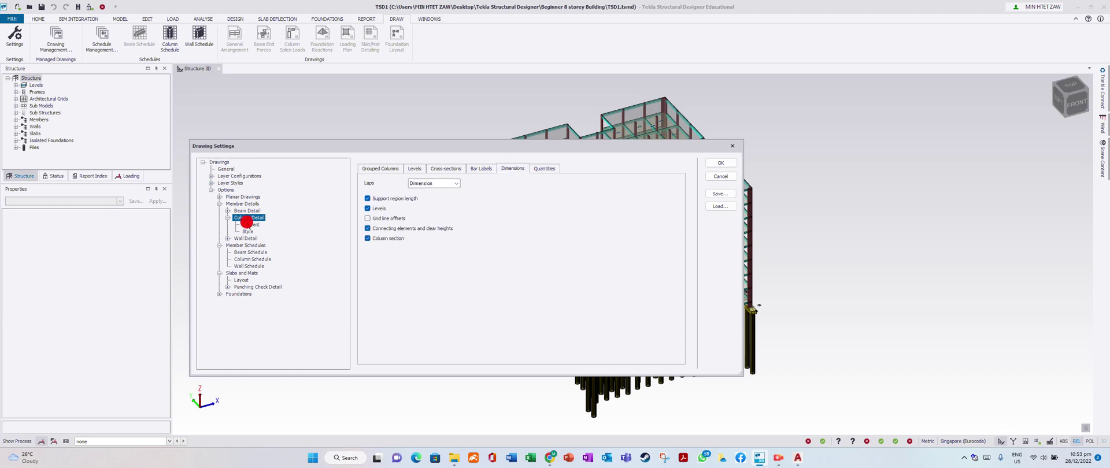
pyautogui.click(249, 225)
pyautogui.click(247, 231)
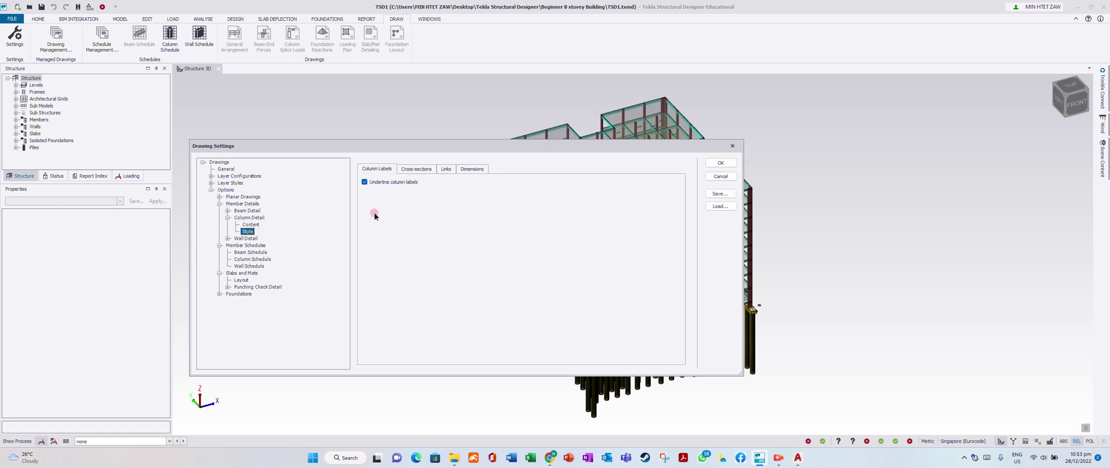
pyautogui.click(244, 252)
pyautogui.click(246, 259)
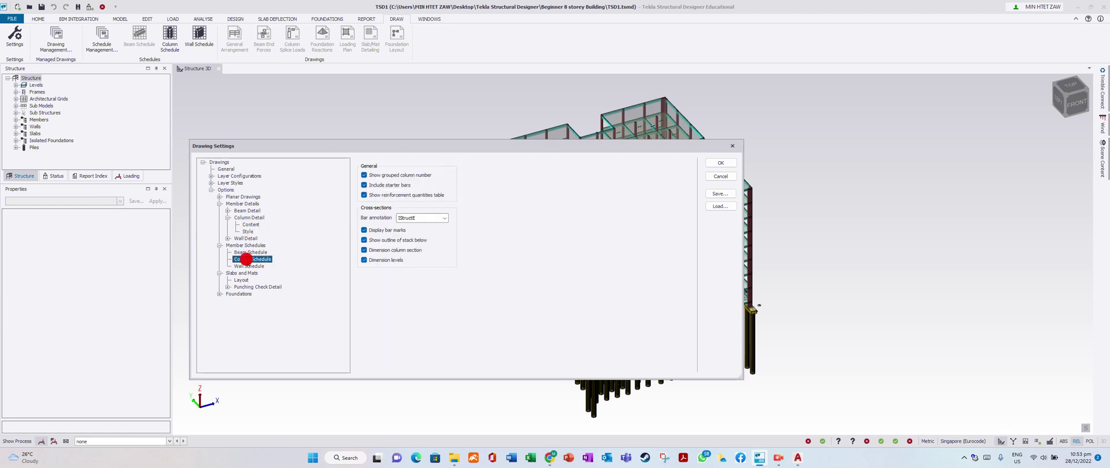
pyautogui.click(715, 169)
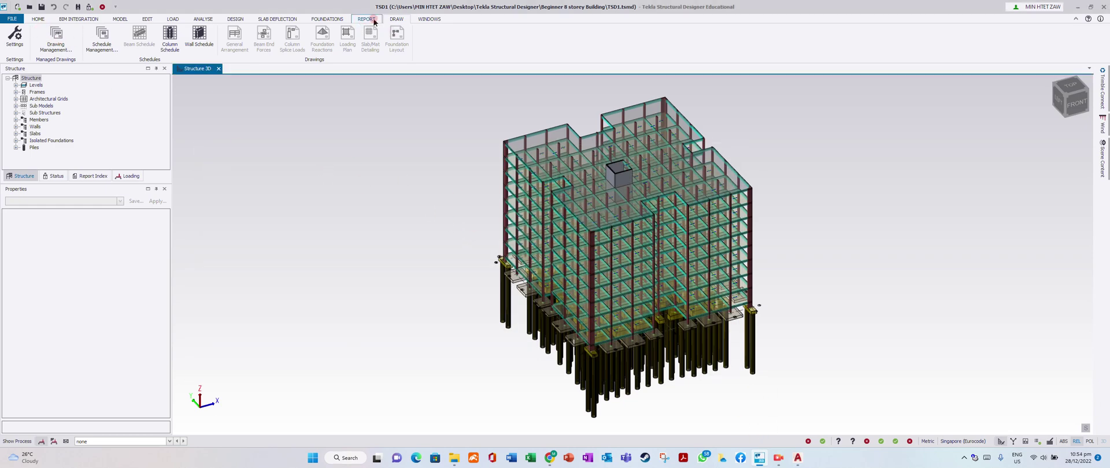
# Add a Concrete Wall Detail drawing in the drawing management dialog.
pyautogui.click(45, 40)
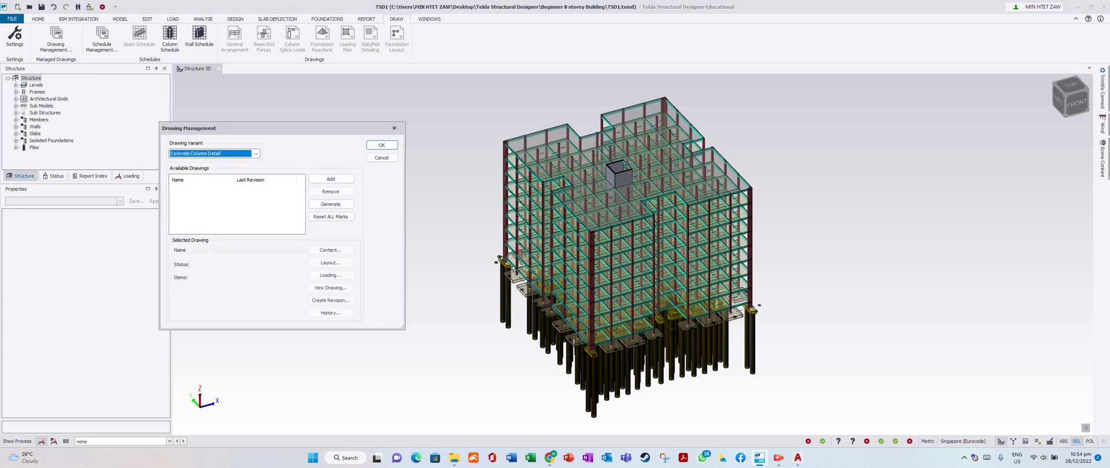
pyautogui.click(252, 154)
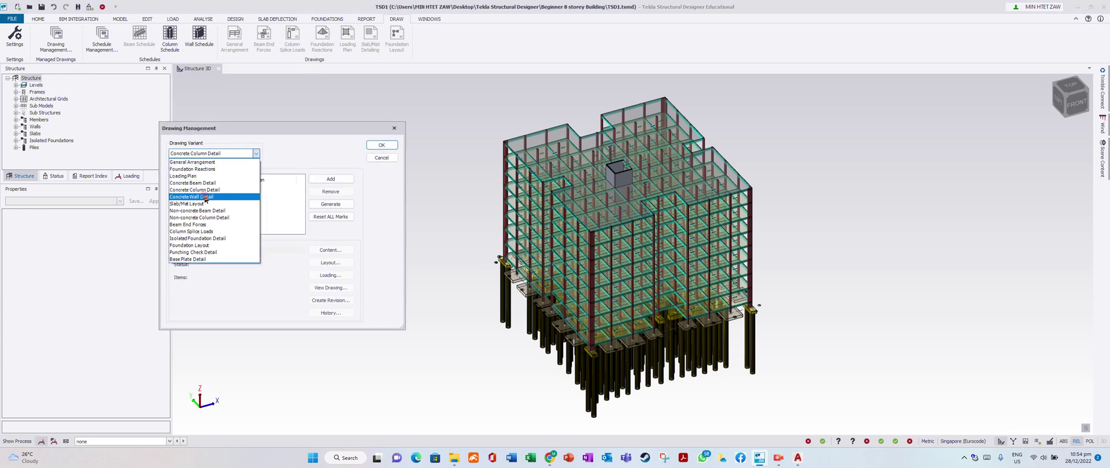
pyautogui.click(208, 198)
pyautogui.click(338, 179)
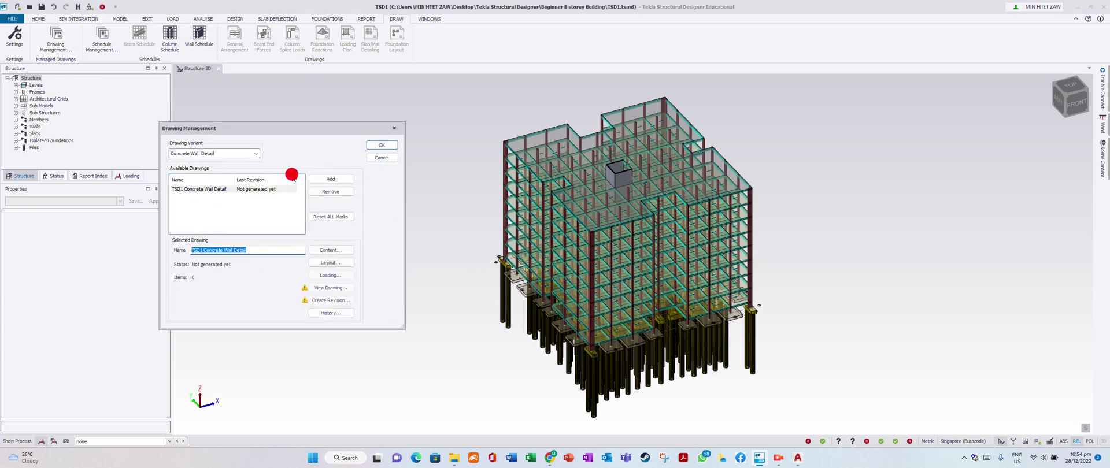
# Assign walls W1, W2 and W3 to the concrete wall detail drawing and export it with the Wall Detail layer configuration and 1:25 scale.
pyautogui.click(336, 250)
pyautogui.moveTo(297, 199); pyautogui.dragTo(453, 214)
pyautogui.moveTo(291, 198); pyautogui.dragTo(461, 224)
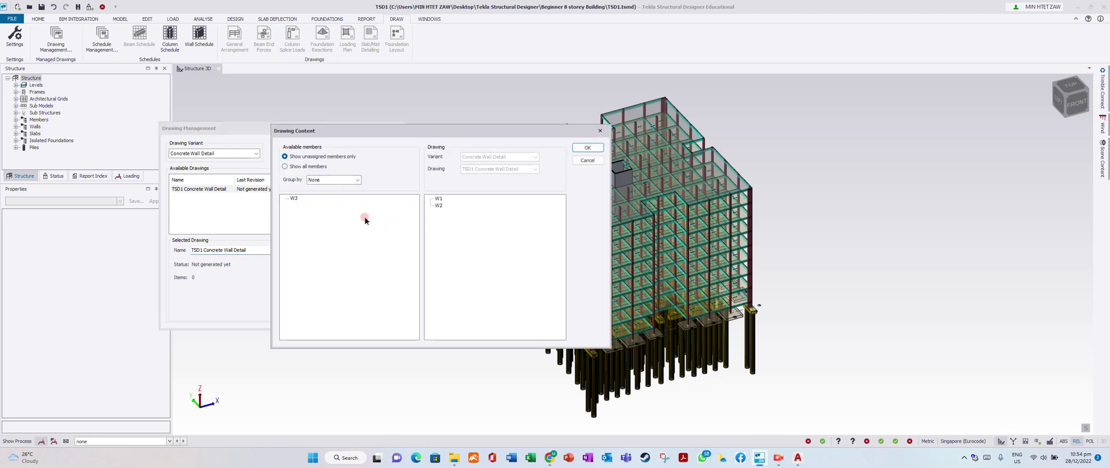
pyautogui.moveTo(294, 199); pyautogui.dragTo(518, 233)
pyautogui.click(588, 148)
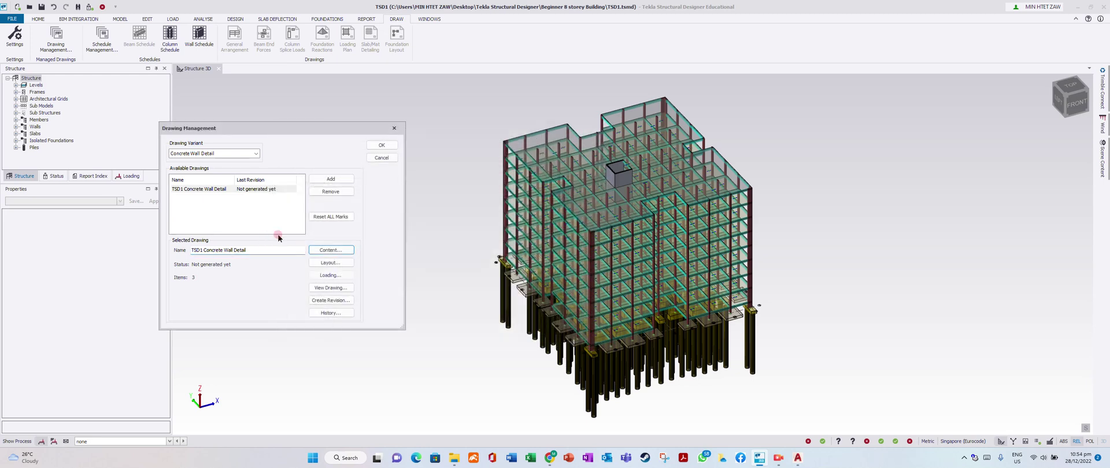
pyautogui.click(336, 289)
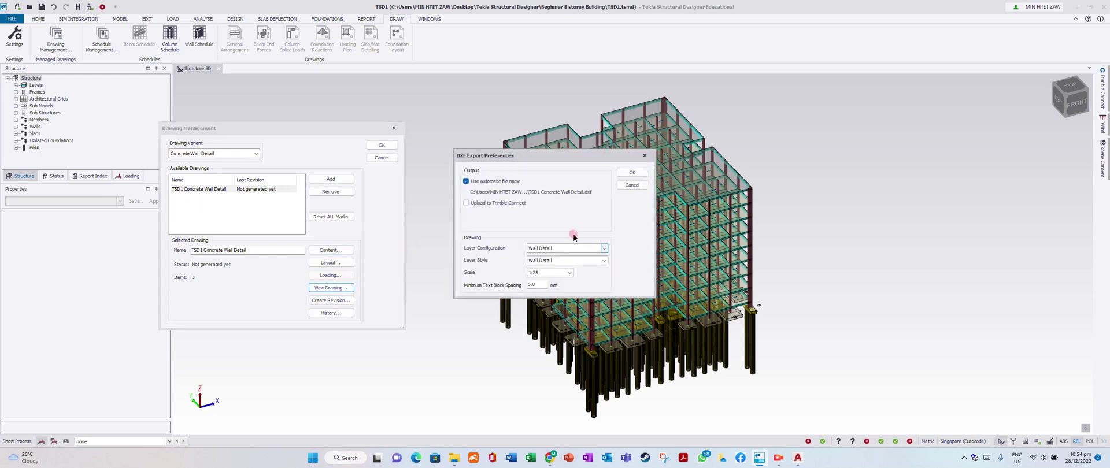
pyautogui.click(632, 172)
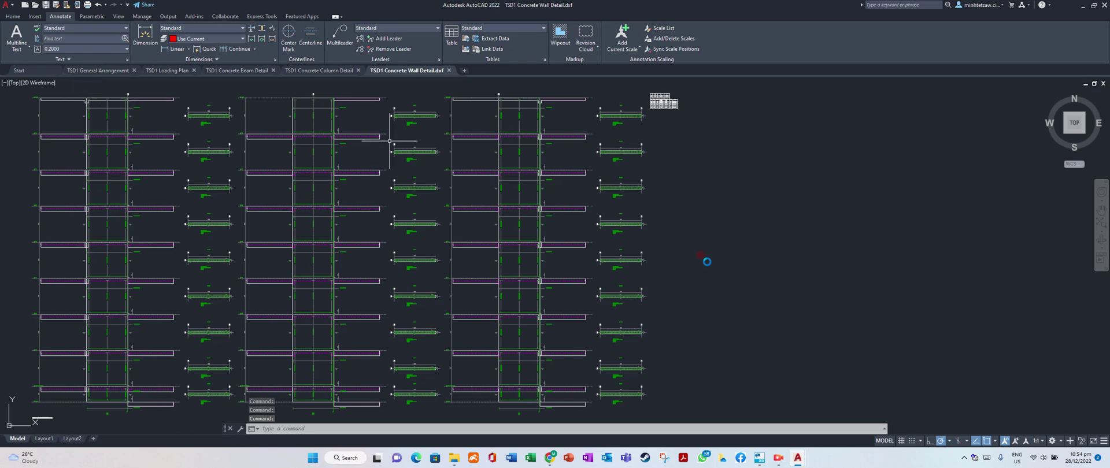
# Check the reinforcement schedule, wall elevations and cross-sections in the concrete wall detail drawing and save it.
pyautogui.scroll(5, 677, 122)
pyautogui.scroll(-3, 565, 255)
pyautogui.scroll(2, 565, 255)
pyautogui.scroll(5, 561, 174)
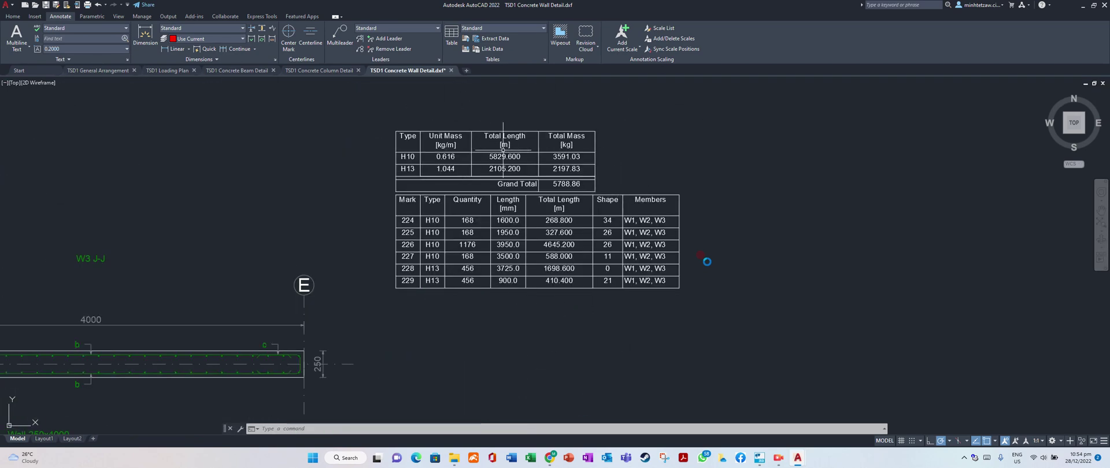
pyautogui.scroll(-3, 769, 260)
pyautogui.scroll(6, 528, 292)
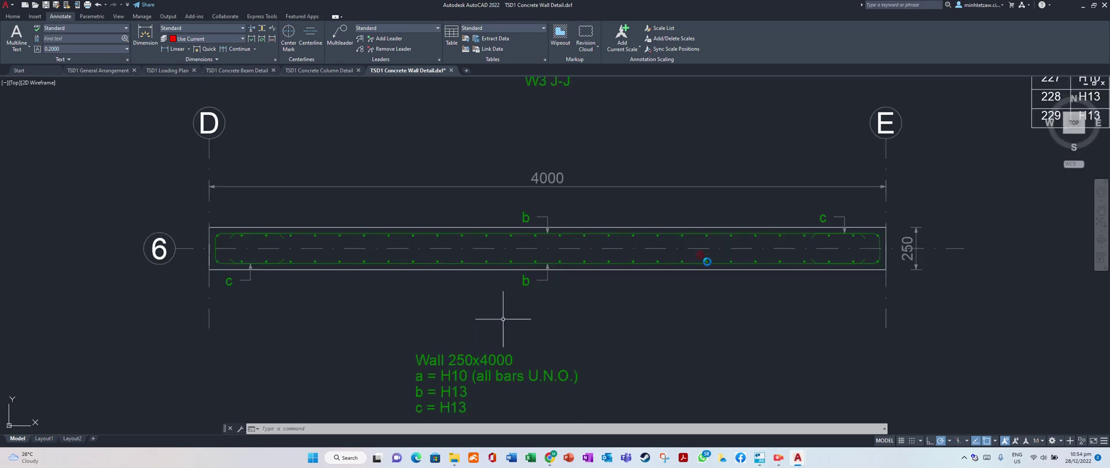
pyautogui.scroll(-2, 479, 322)
pyautogui.scroll(-5, 619, 193)
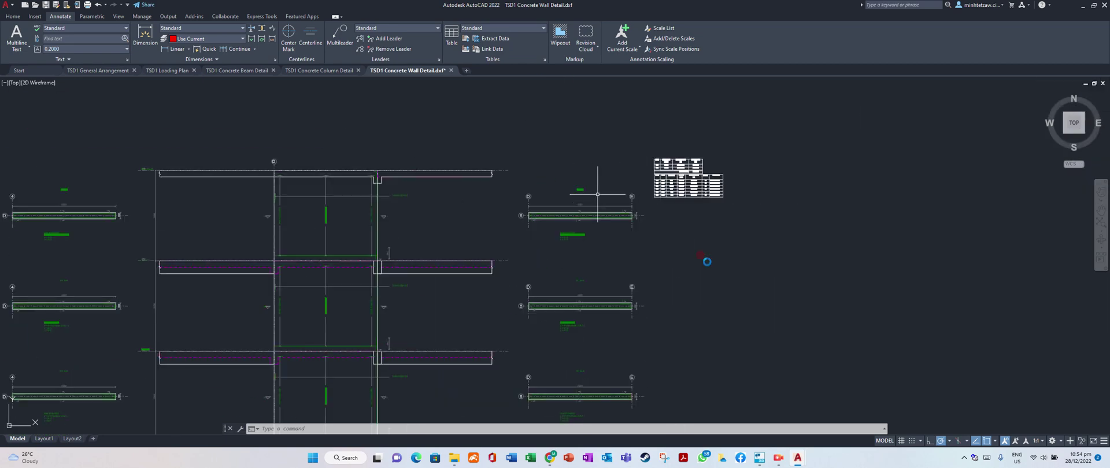
pyautogui.click(13, 8)
pyautogui.click(29, 92)
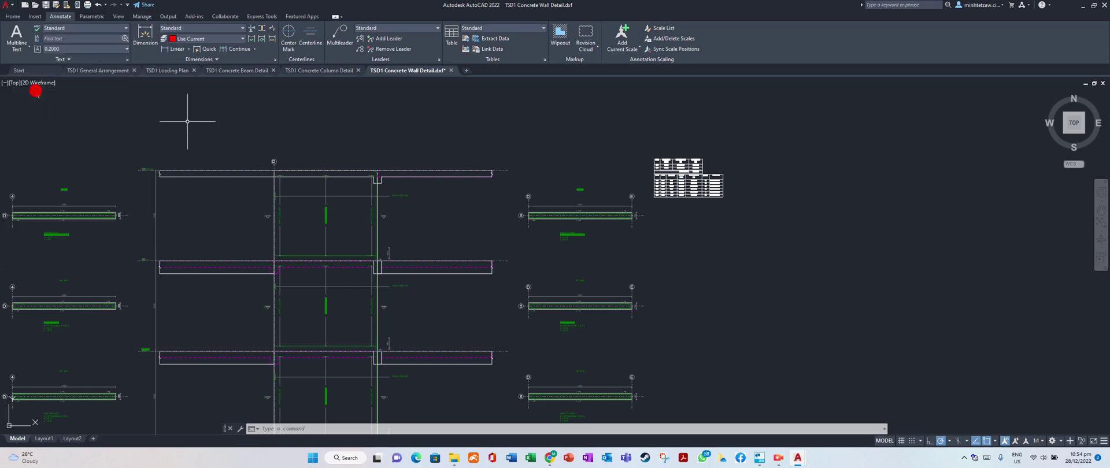
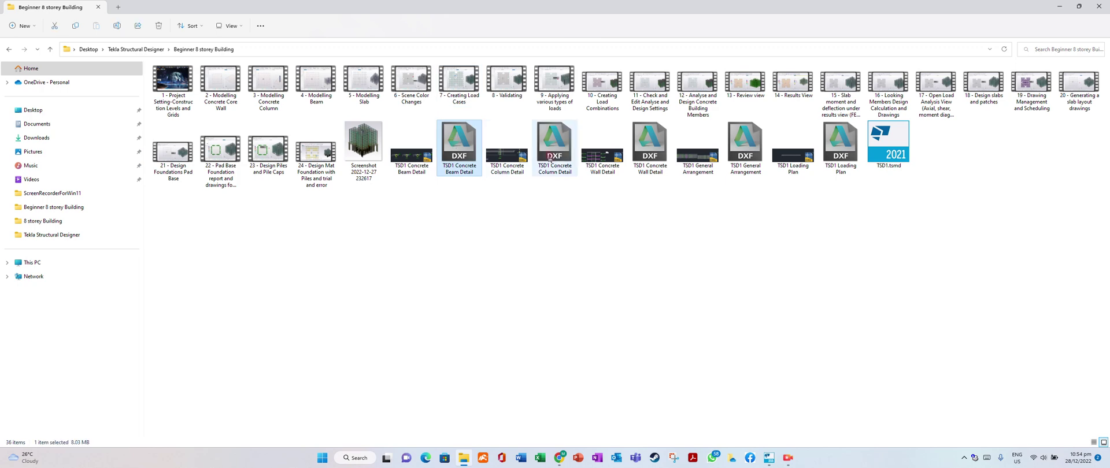
# Add the concrete wall detail, general arrangement and loading plan DXF files to the selection in the Beginner 8 storey Building folder.
pyautogui.keyDown('ctrl'); pyautogui.click(650, 143); pyautogui.keyUp('ctrl')
pyautogui.keyDown('ctrl'); pyautogui.click(732, 147); pyautogui.keyUp('ctrl')
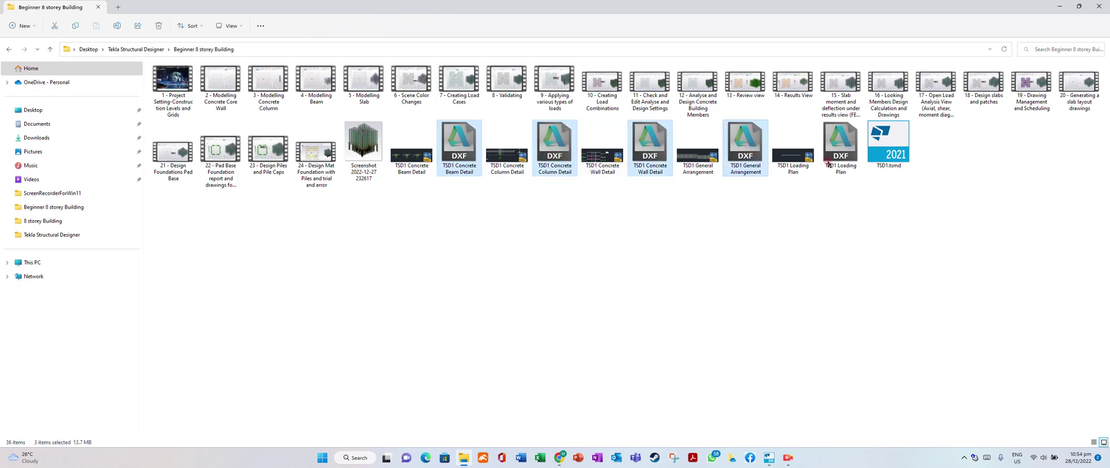
pyautogui.keyDown('ctrl'); pyautogui.click(840, 147); pyautogui.keyUp('ctrl')
# Switch to Tekla Structural Designer and remove the TSD1 Concrete Wall Detail drawing from the available drawings.
pyautogui.click(769, 458)
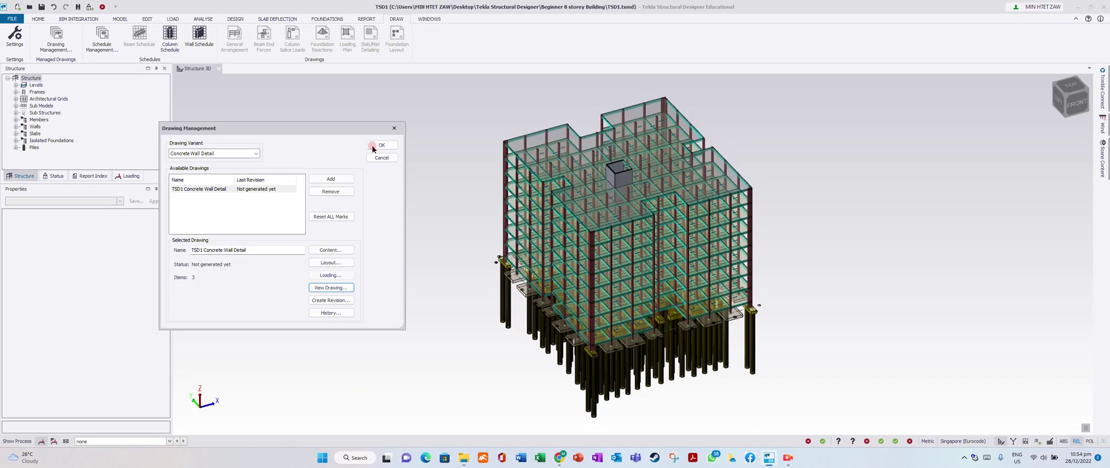
pyautogui.click(283, 189)
pyautogui.click(324, 192)
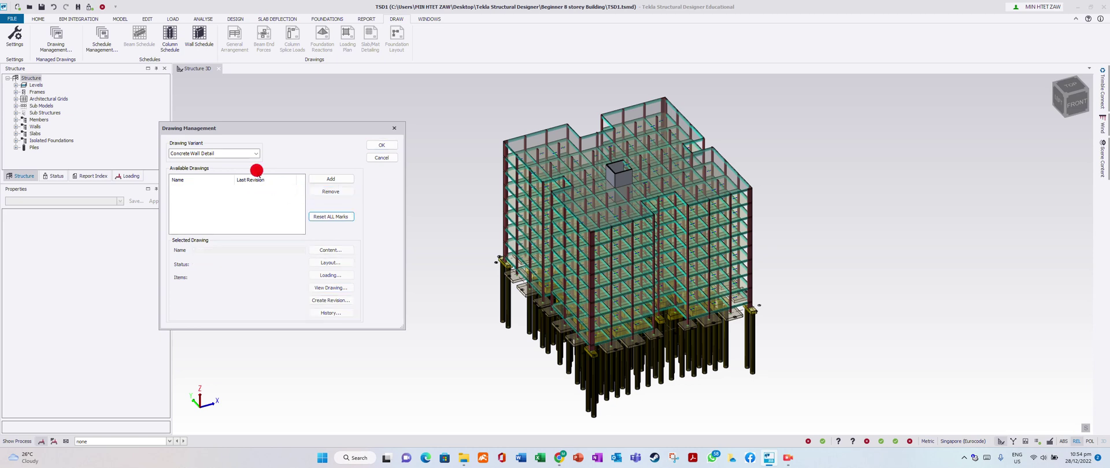
# Set the drawing variant to Slab/Mat Layout, add a new drawing and remove the duplicate entry.
pyautogui.click(256, 153)
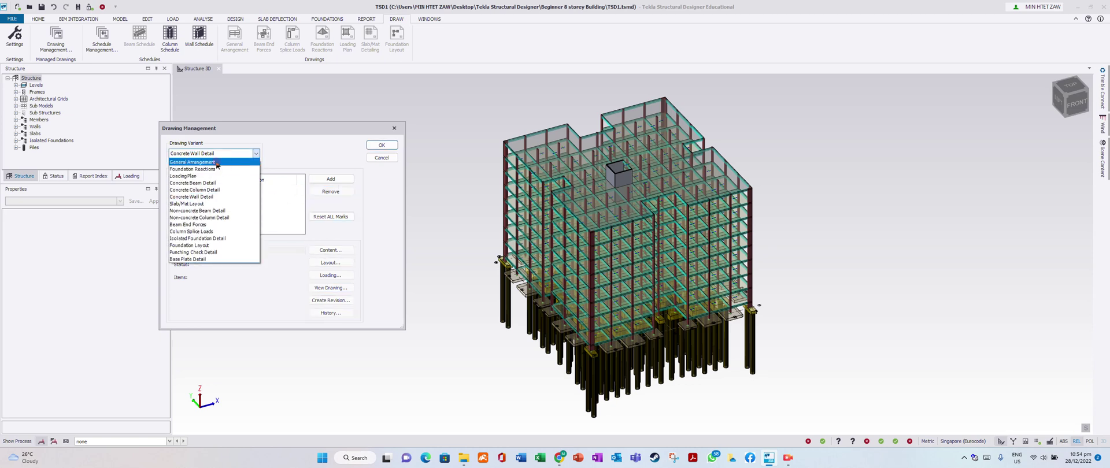
pyautogui.click(217, 204)
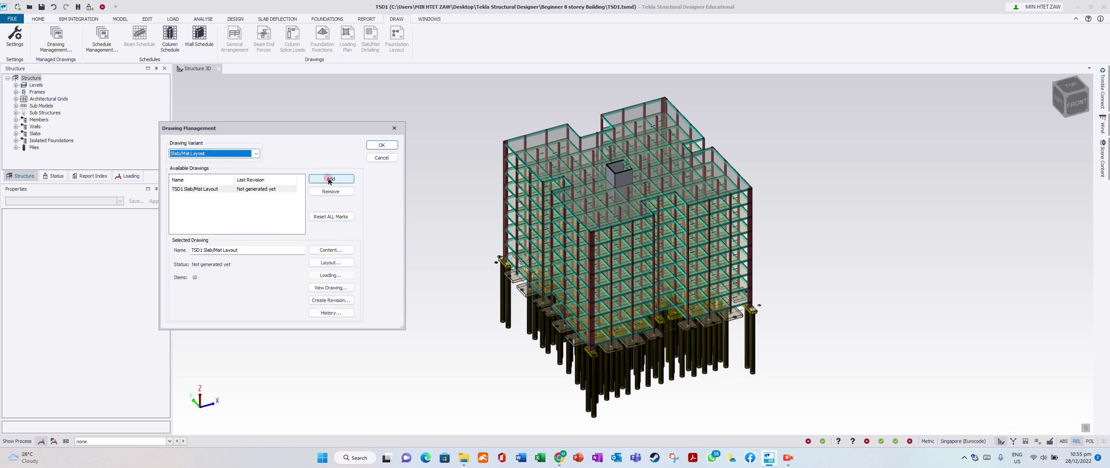
pyautogui.click(331, 179)
pyautogui.click(269, 195)
pyautogui.click(331, 192)
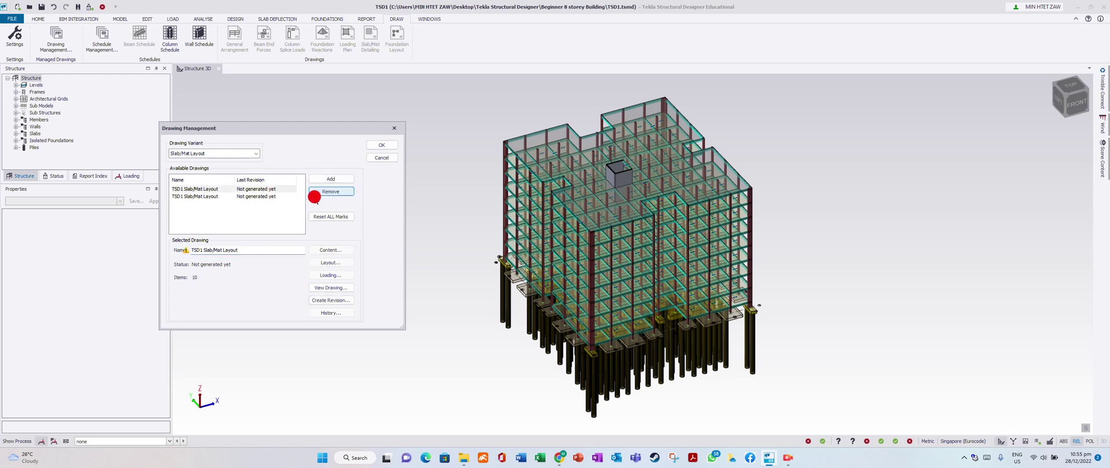
pyautogui.click(274, 187)
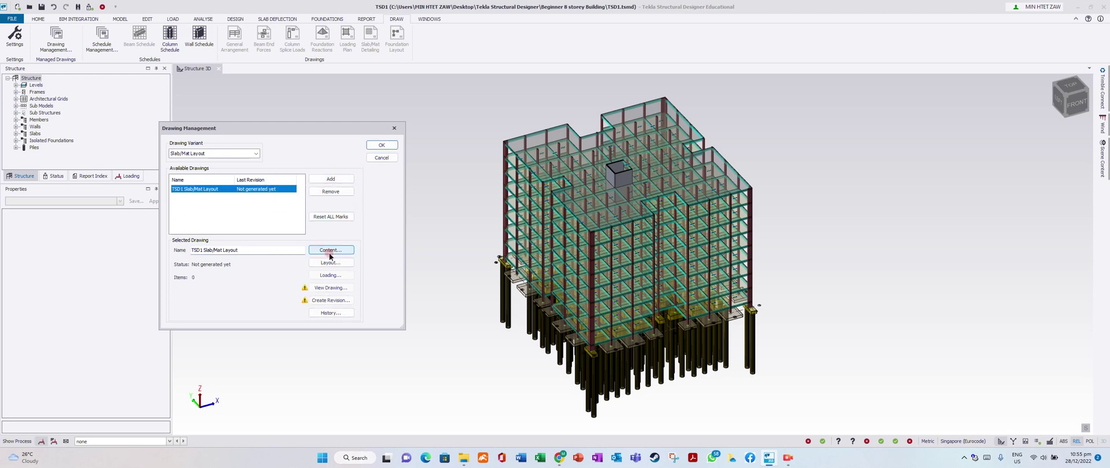
# Assign all levels from B1 to Roof to the slab/mat layout drawing's content.
pyautogui.click(330, 251)
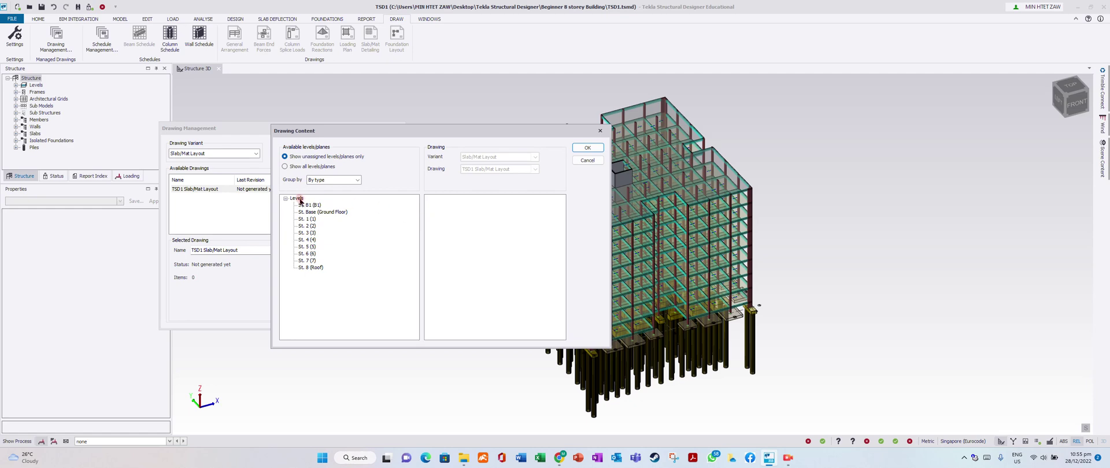
pyautogui.moveTo(507, 212); pyautogui.dragTo(512, 213)
pyautogui.click(596, 149)
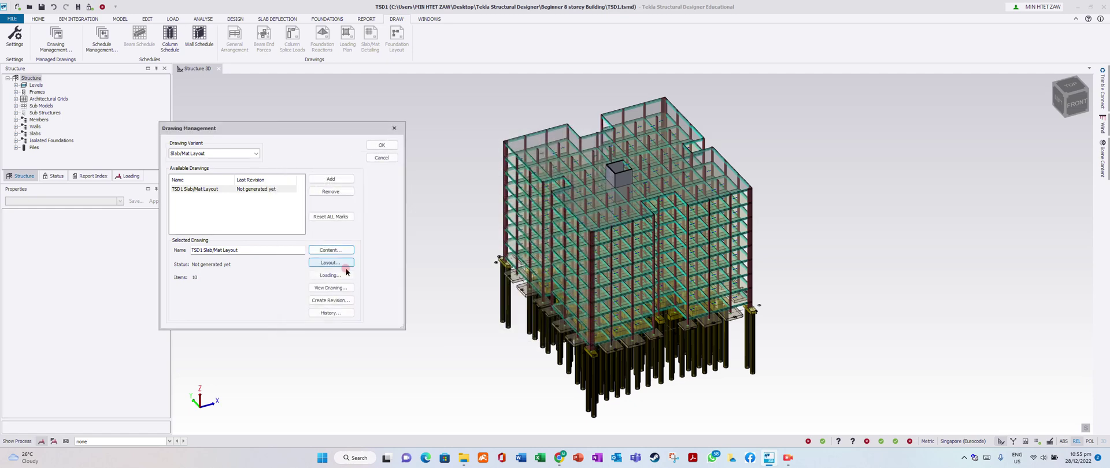
# Export the slab/mat layout drawing at 1:25 scale with a minimum text block spacing of 3 mm.
pyautogui.click(344, 287)
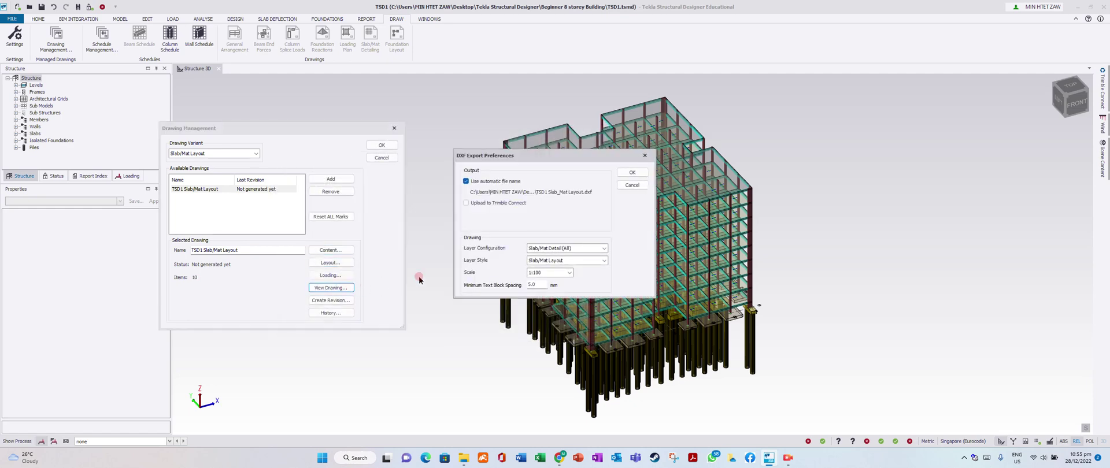
pyautogui.click(571, 273)
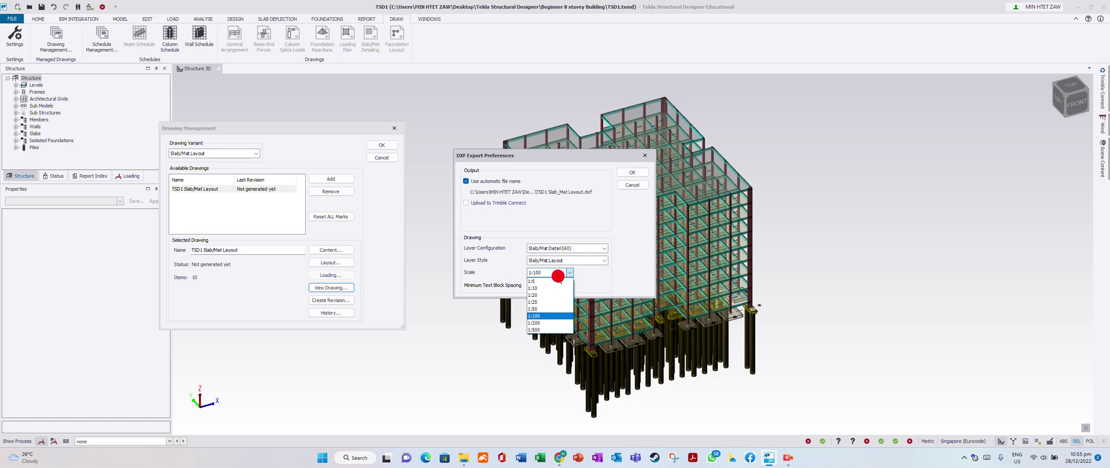
pyautogui.click(549, 304)
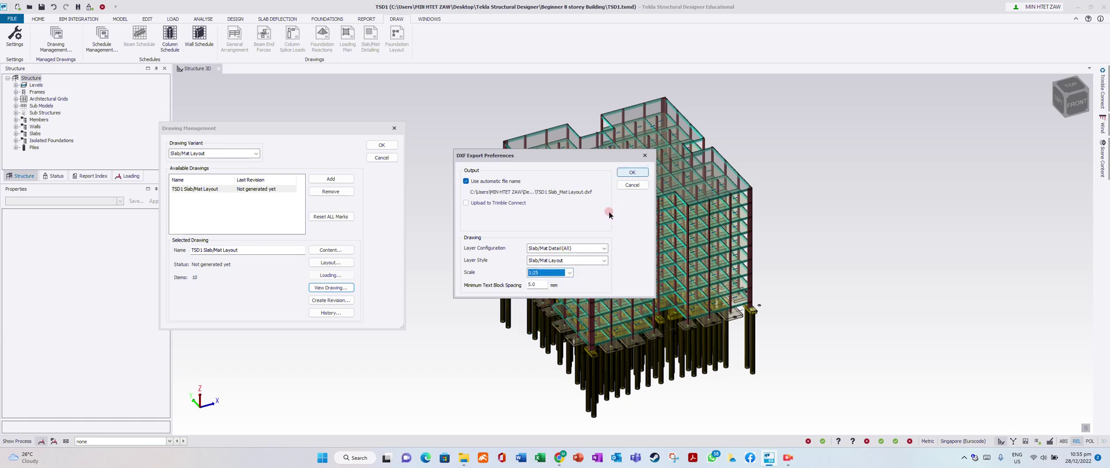
pyautogui.moveTo(544, 286); pyautogui.dragTo(517, 286)
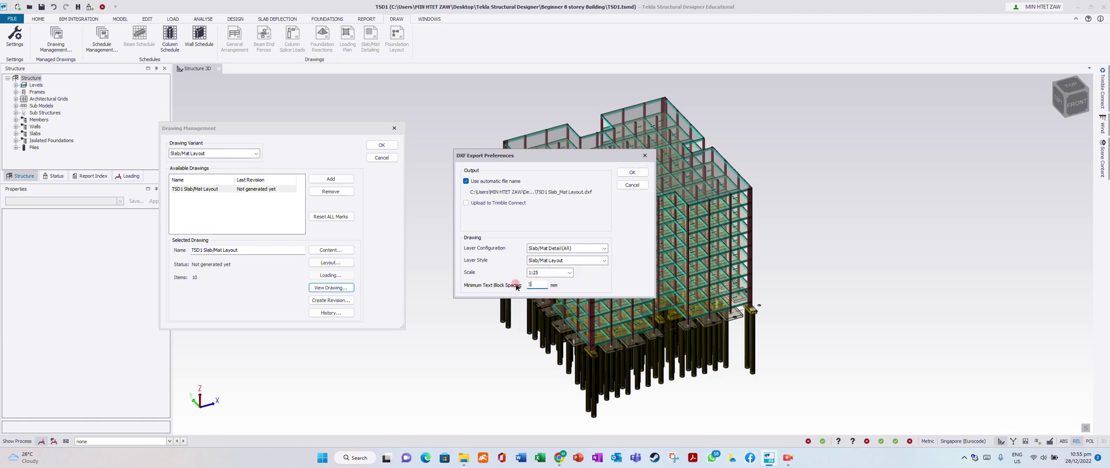
pyautogui.click(639, 173)
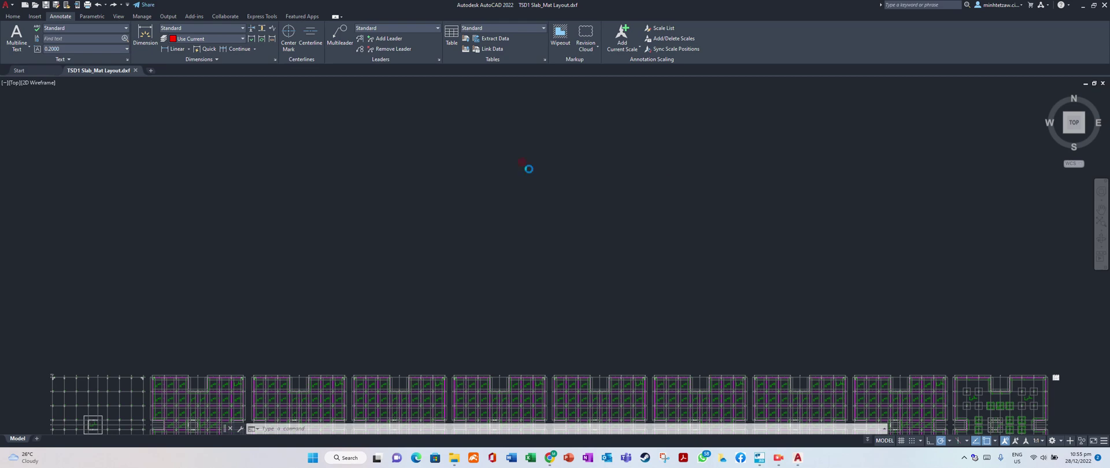
# Examine the core wall slab and its reinforcement labels in the first plan of the slab/mat layout drawing.
pyautogui.click(604, 253)
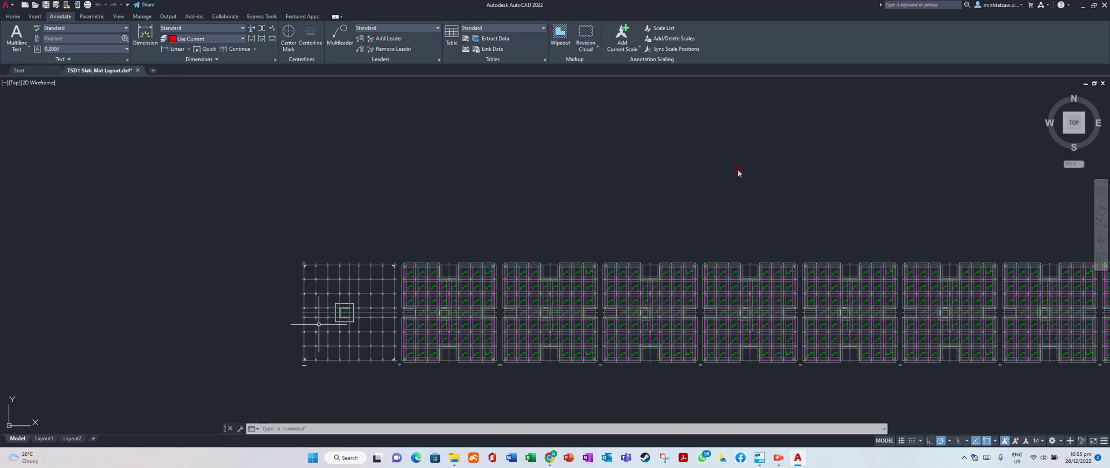
pyautogui.scroll(4, 332, 324)
pyautogui.scroll(8, 365, 316)
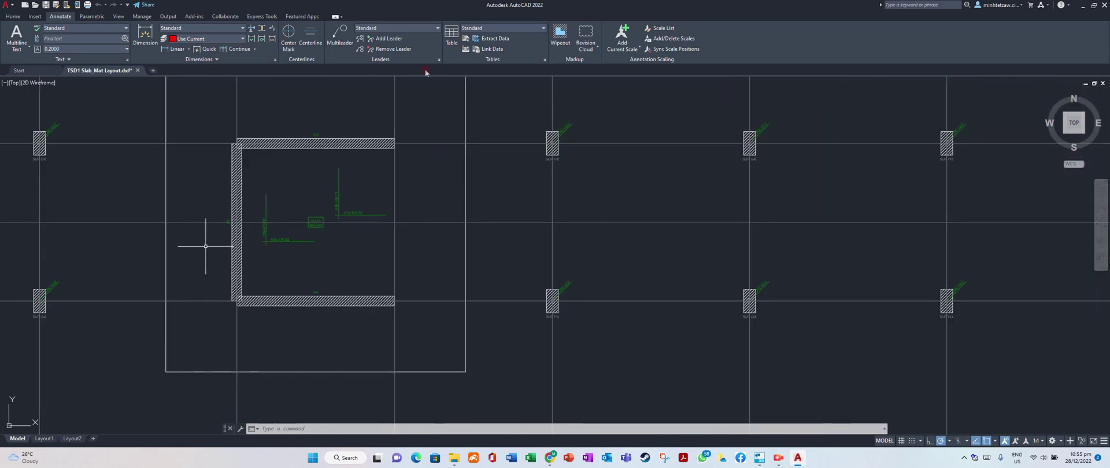
pyautogui.scroll(2, 266, 162)
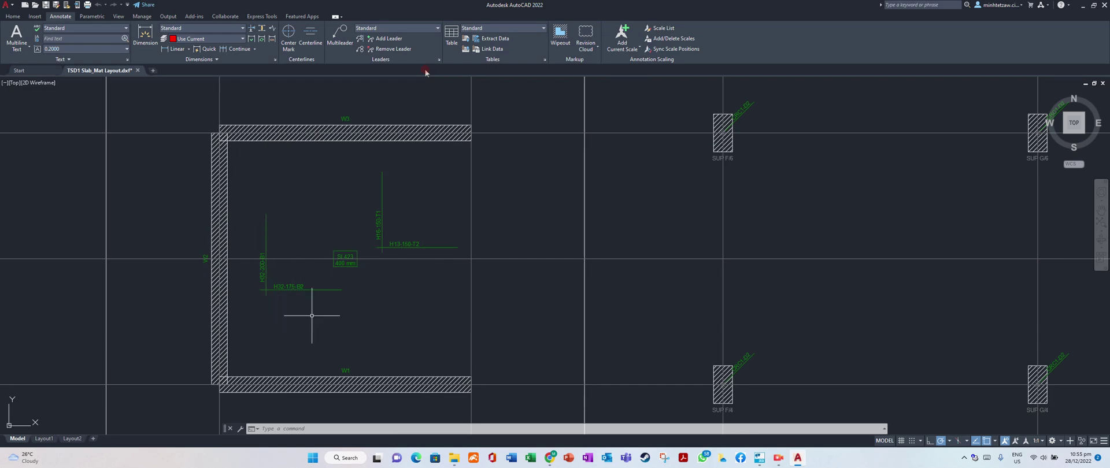
pyautogui.scroll(-5, 285, 224)
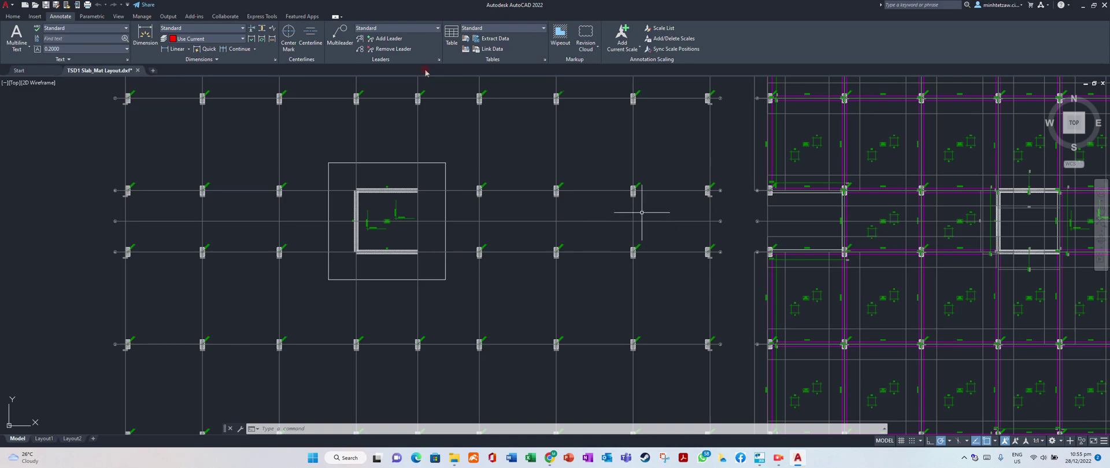
pyautogui.scroll(4, 440, 196)
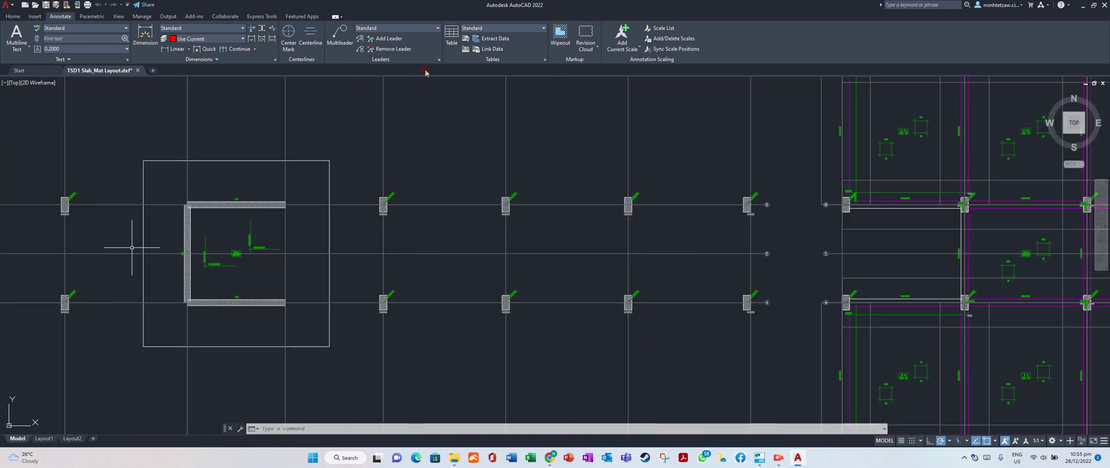
pyautogui.scroll(-5, 131, 247)
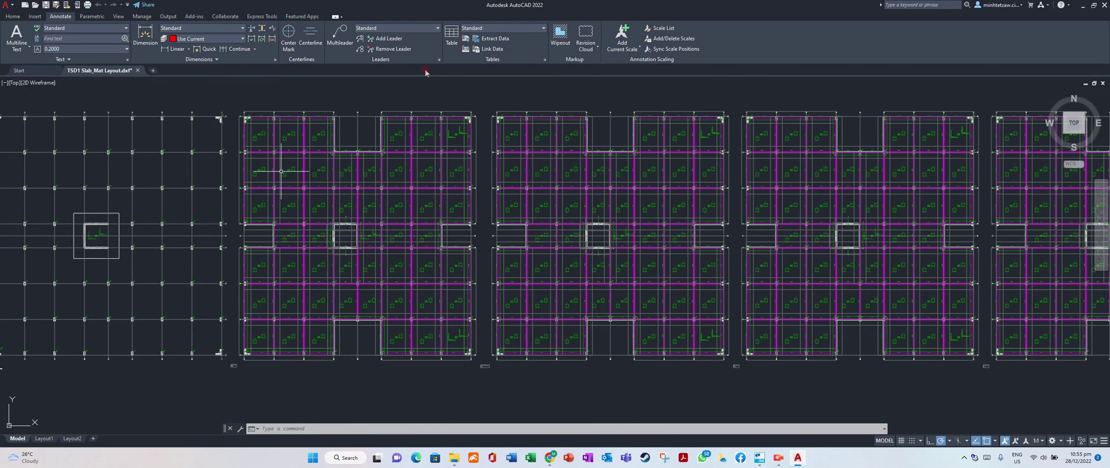
# Examine the slab panel marks, thicknesses and bar labels between the beams on the floor plans of the slab/mat layout.
pyautogui.scroll(8, 287, 187)
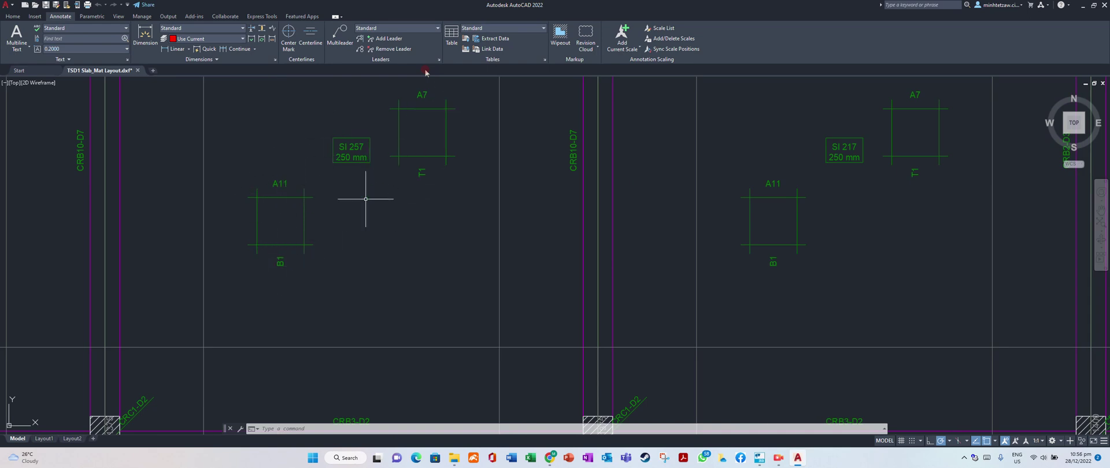
pyautogui.scroll(-6, 366, 206)
pyautogui.scroll(-2, 366, 213)
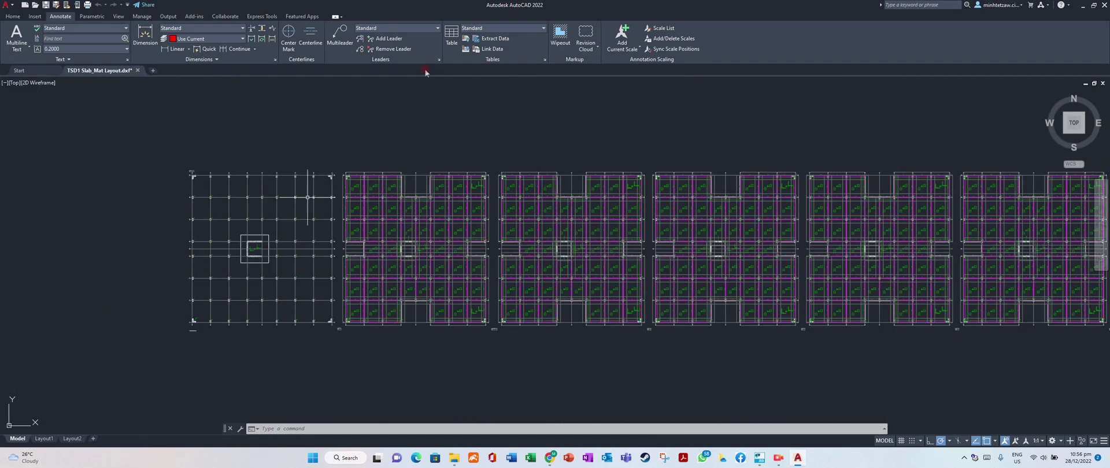
pyautogui.scroll(-2, 495, 202)
pyautogui.scroll(2, 245, 213)
pyautogui.scroll(8, 306, 217)
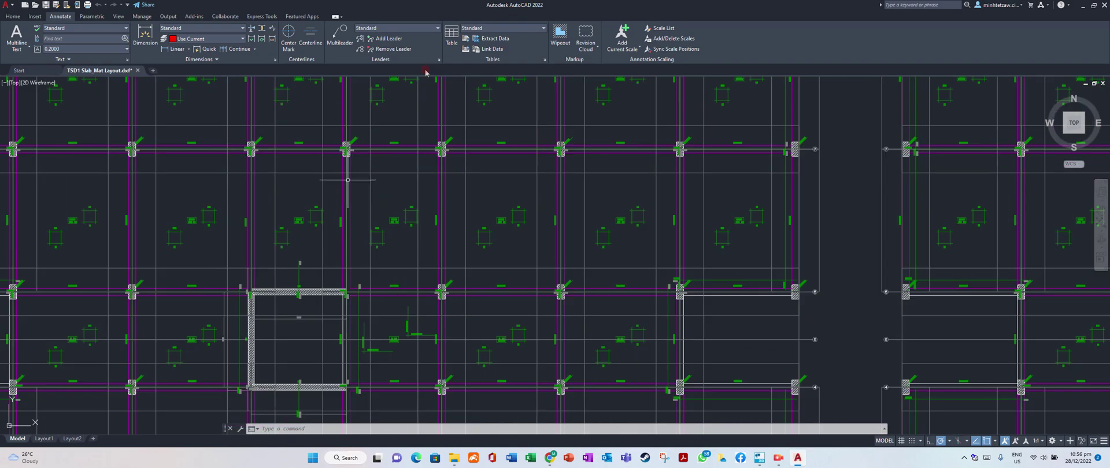
pyautogui.scroll(-4, 322, 215)
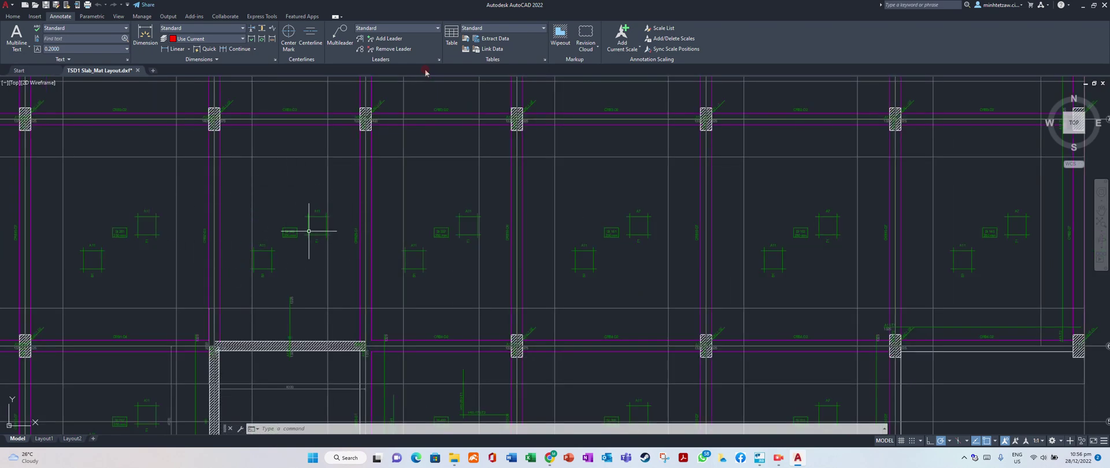
pyautogui.scroll(4, 271, 249)
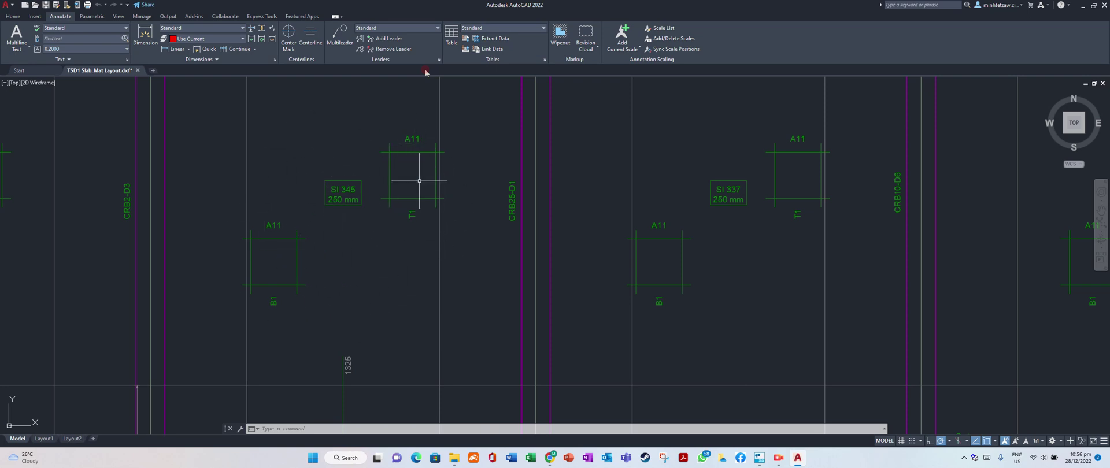
pyautogui.scroll(-5, 314, 228)
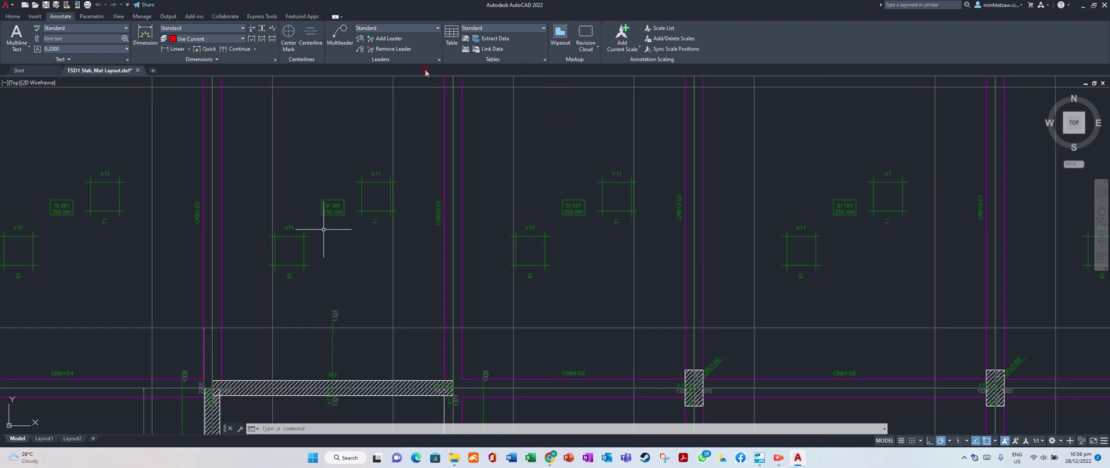
# Examine the slab panels on the floor plans and the isolated foundations on the last plan of the slab/mat layout.
pyautogui.scroll(-4, 375, 220)
pyautogui.scroll(7, 364, 224)
pyautogui.scroll(2, 341, 228)
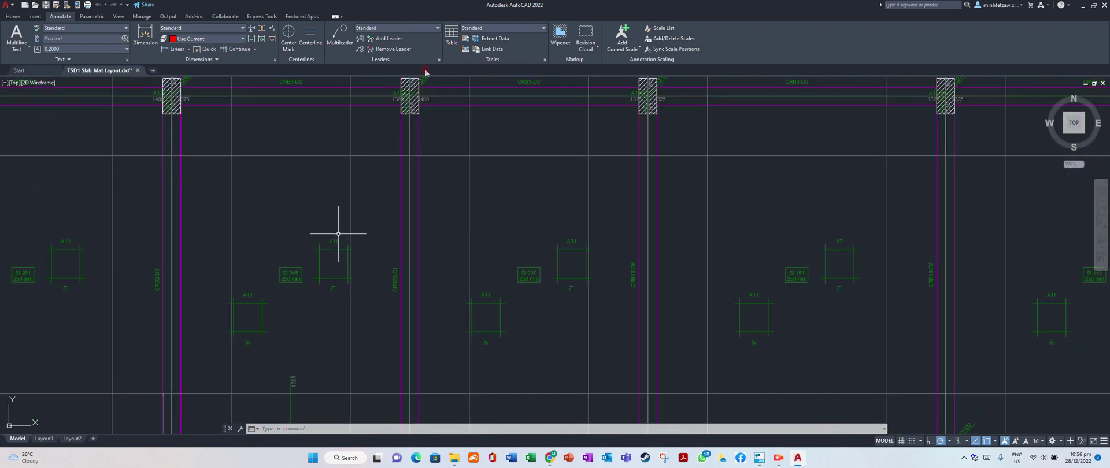
pyautogui.scroll(-4, 282, 229)
pyautogui.scroll(-7, 282, 229)
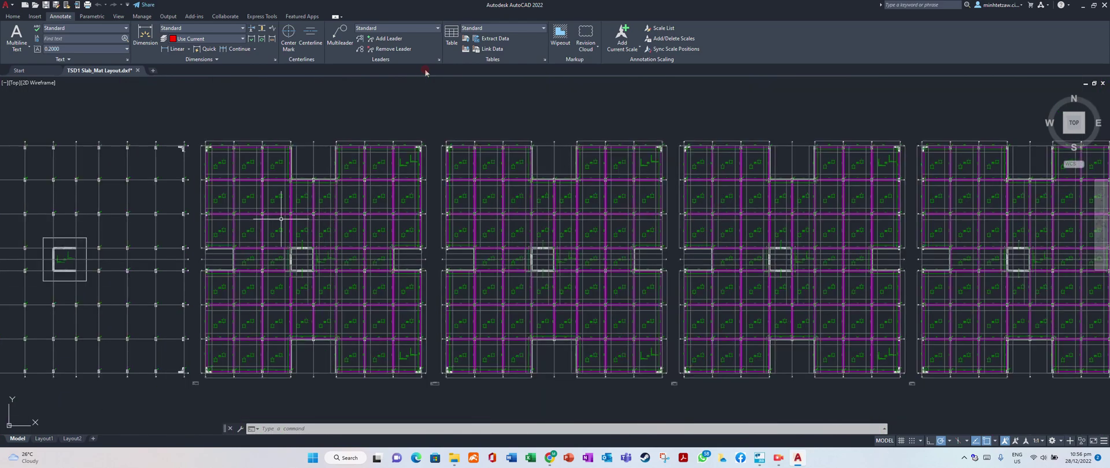
pyautogui.scroll(8, 714, 191)
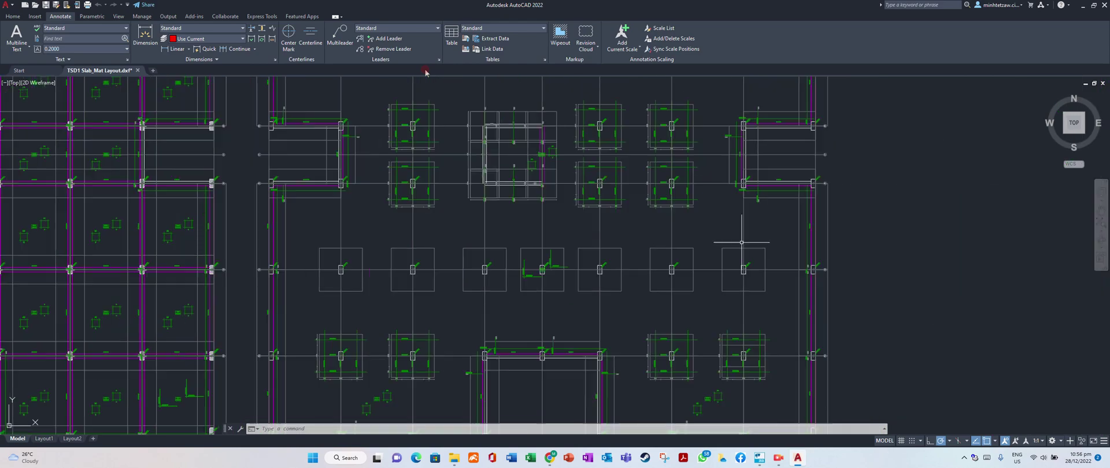
pyautogui.scroll(2, 584, 275)
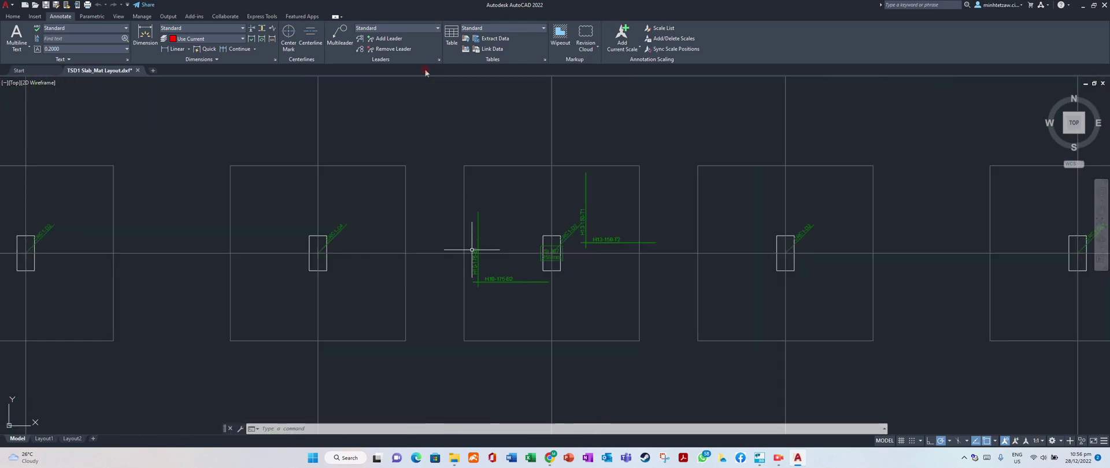
pyautogui.scroll(-3, 637, 236)
pyautogui.scroll(-3, 625, 225)
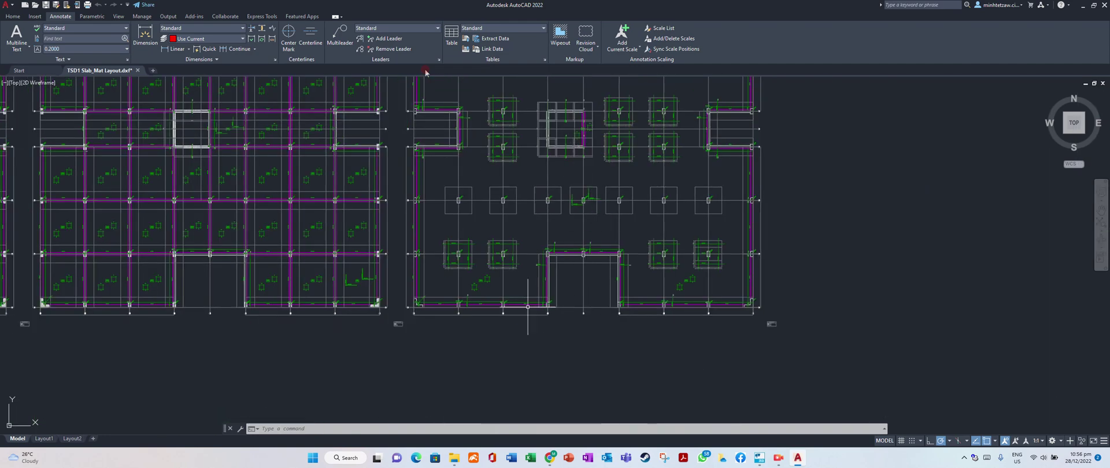
# Examine the edge bar labels near gridlines B to D and the reinforcement quantity table beside the last plan.
pyautogui.scroll(6, 528, 308)
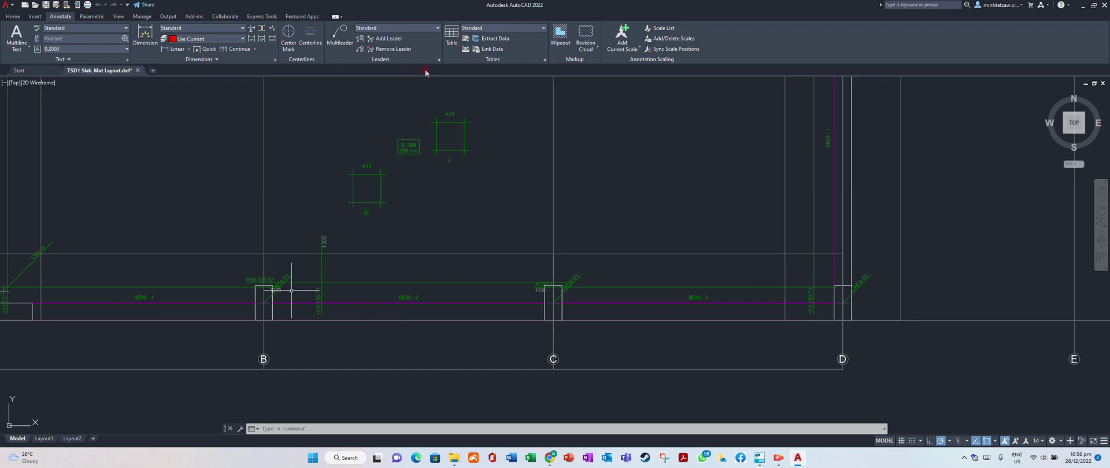
pyautogui.scroll(4, 255, 294)
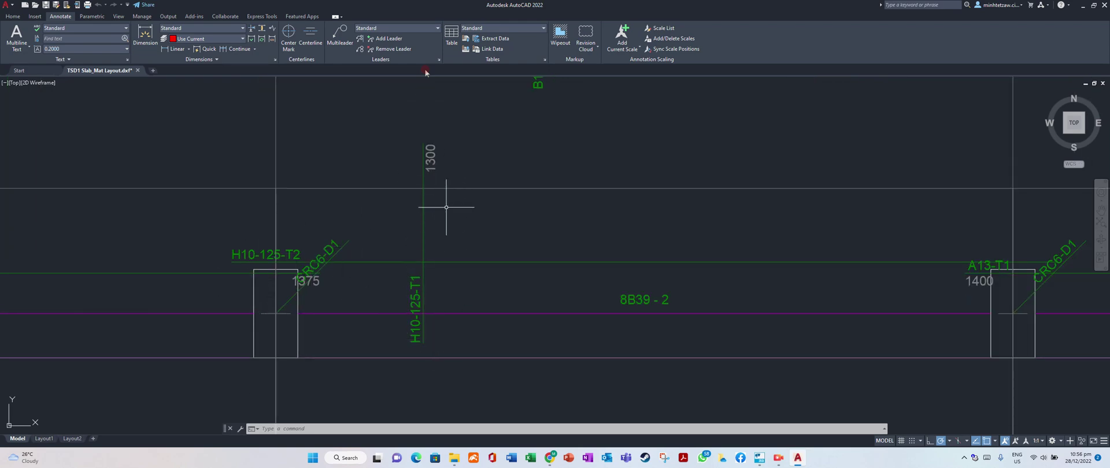
pyautogui.scroll(-6, 448, 231)
pyautogui.scroll(-2, 452, 281)
pyautogui.scroll(-2, 550, 329)
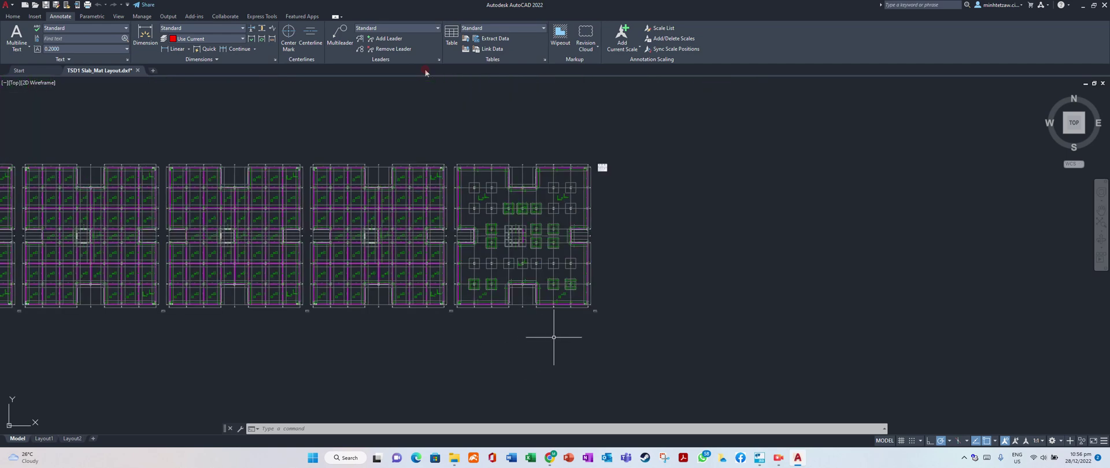
pyautogui.scroll(4, 609, 161)
pyautogui.scroll(8, 609, 161)
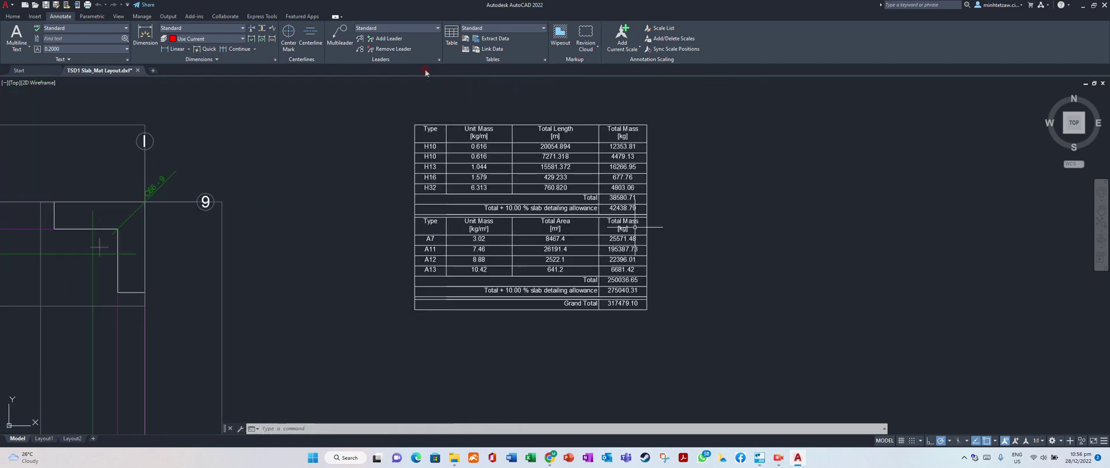
pyautogui.scroll(-4, 607, 195)
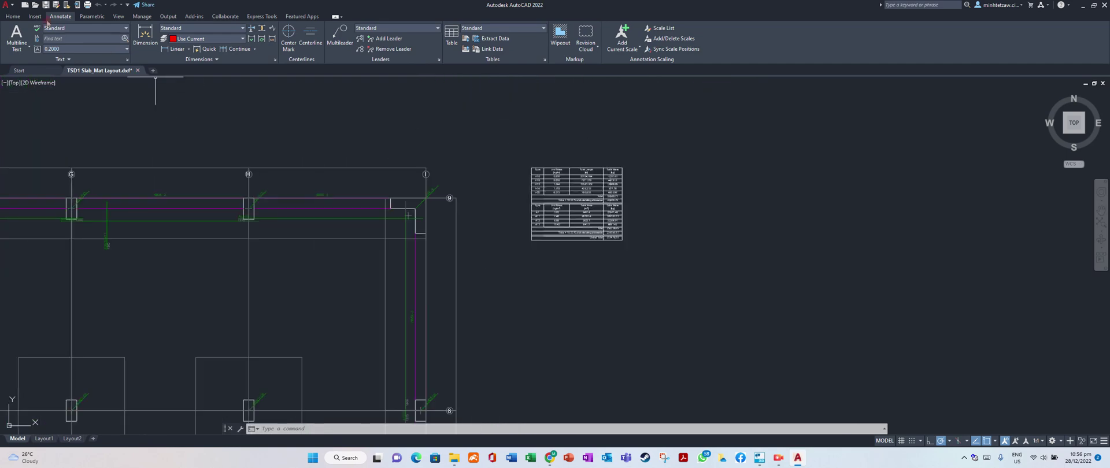
# Save the slab/mat layout drawing as TSD1 Slab_Mat Layout.dwg in the project folder and close AutoCAD.
pyautogui.click(11, 4)
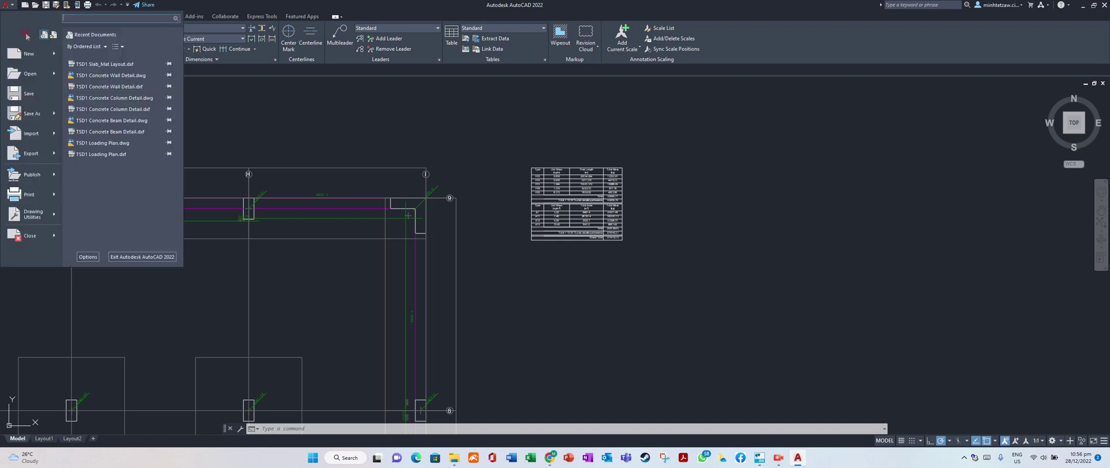
pyautogui.click(186, 107)
pyautogui.hotkey('ctrl', 's')
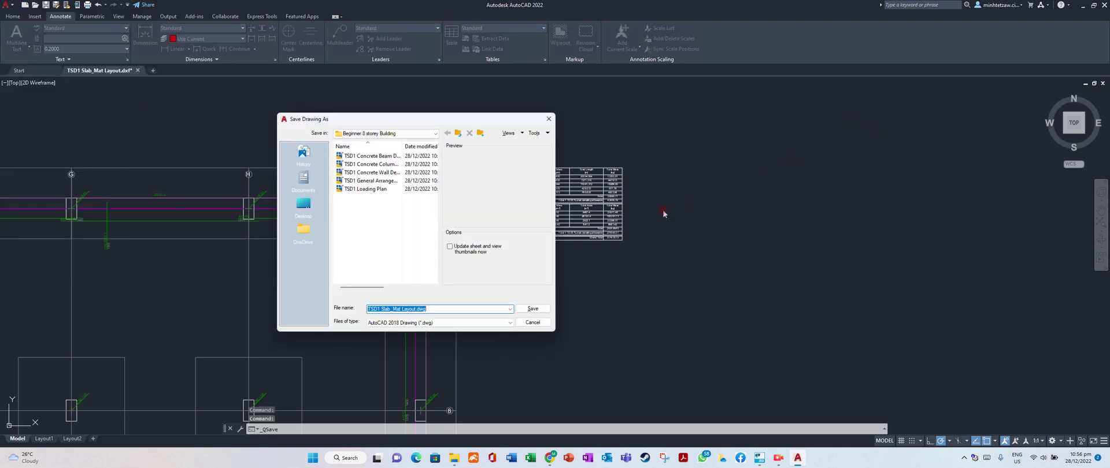
pyautogui.click(531, 309)
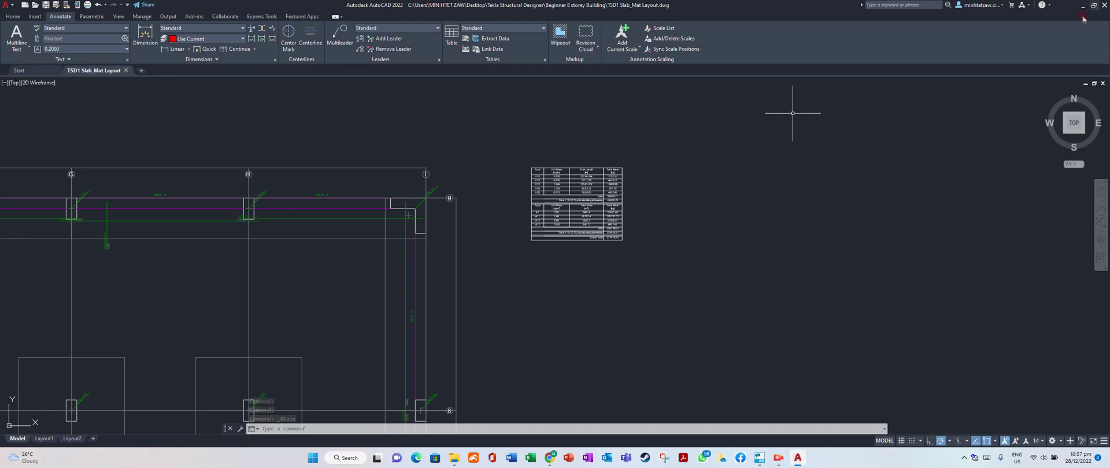
pyautogui.click(1104, 5)
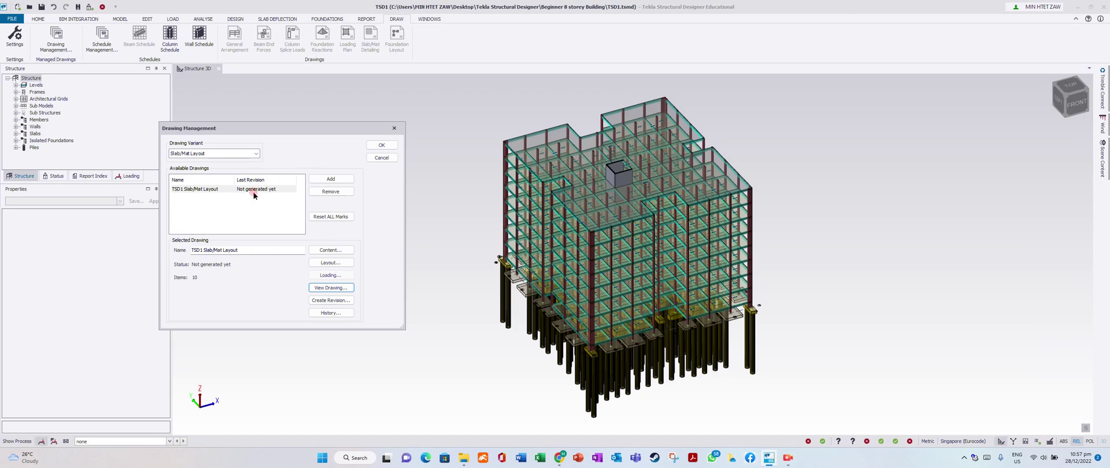
# Remove the TSD1 Slab/Mat Layout drawing from the available drawings and switch the drawing variant to Isolated Foundation Detail.
pyautogui.click(253, 194)
pyautogui.click(275, 184)
pyautogui.click(237, 191)
pyautogui.click(331, 191)
pyautogui.click(257, 154)
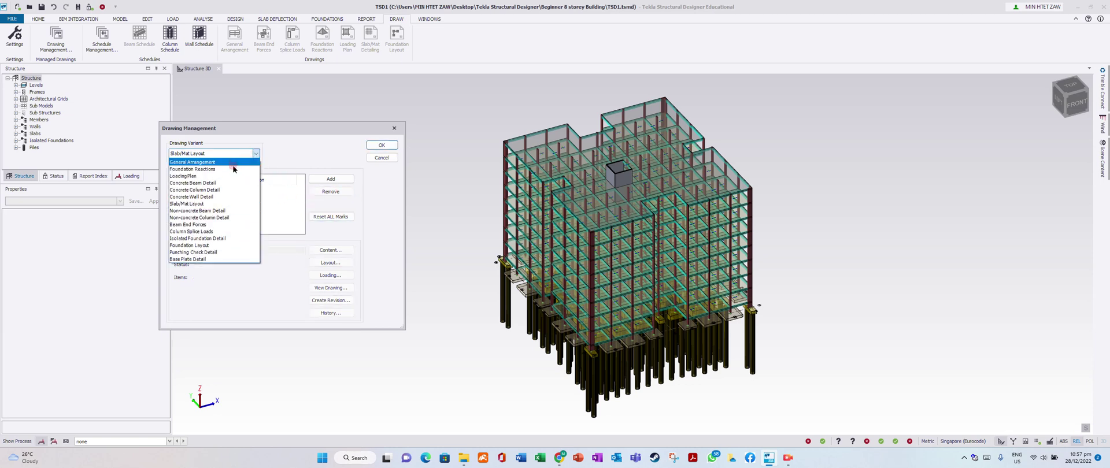
pyautogui.click(216, 238)
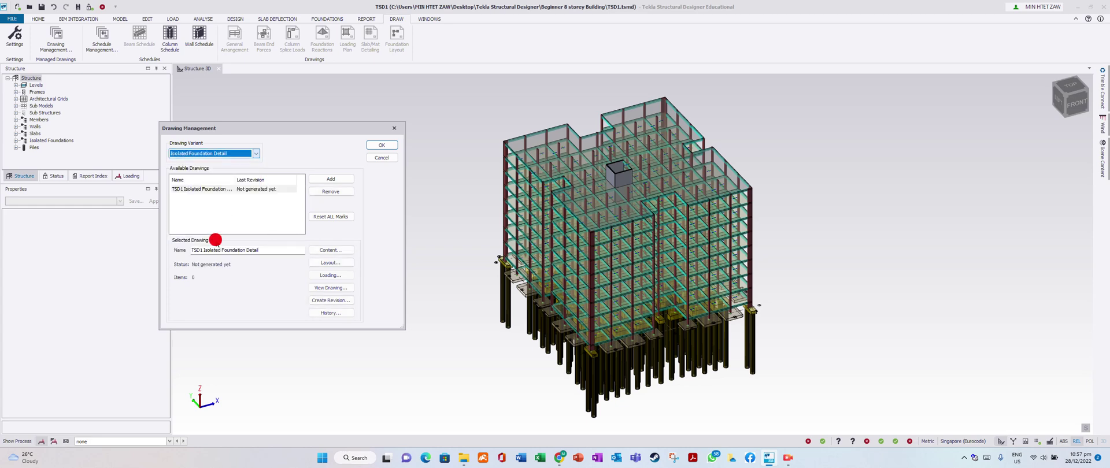
pyautogui.click(331, 178)
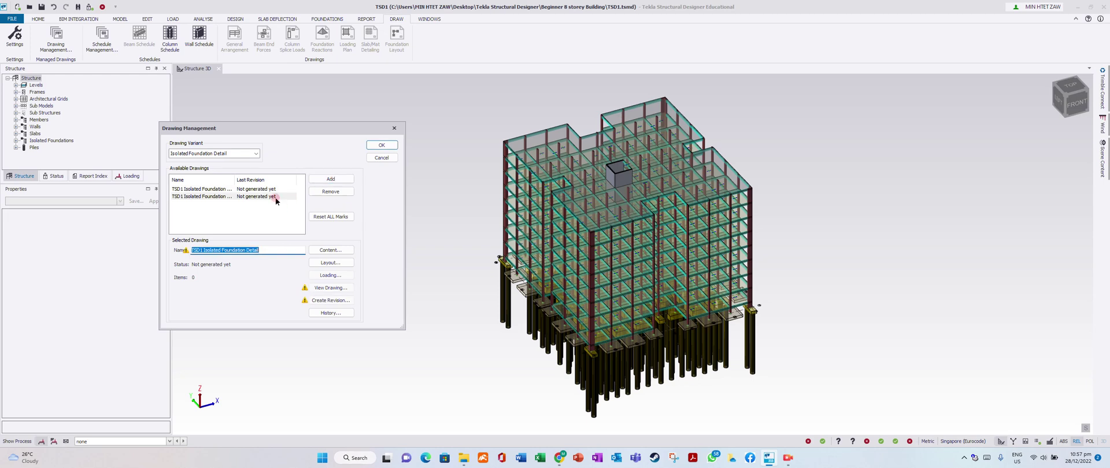
pyautogui.click(277, 196)
pyautogui.click(330, 192)
# Confirm the level B1 isolated foundations as the content of the TSD1 Isolated Foundation Detail drawing.
pyautogui.click(321, 249)
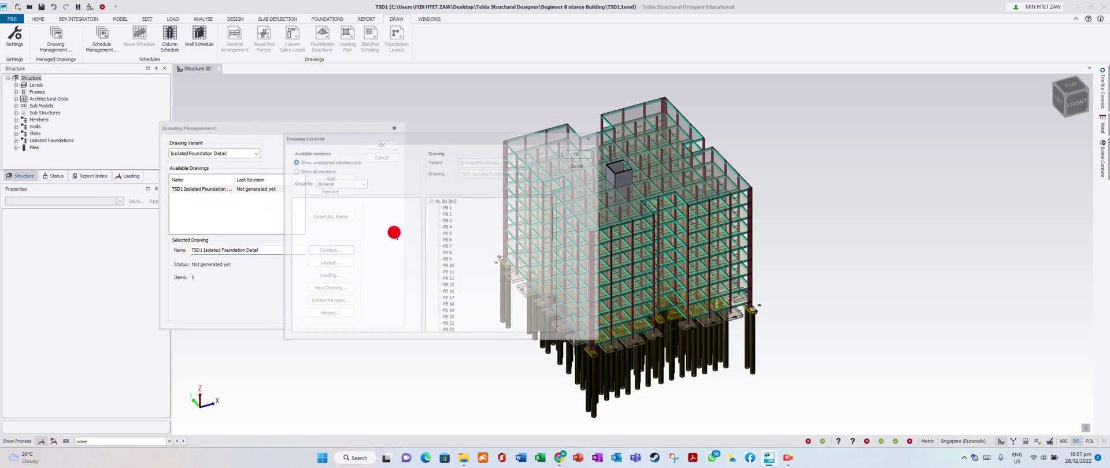
pyautogui.moveTo(450, 200)
pyautogui.mouseDown()
pyautogui.moveTo(344, 204)
pyautogui.moveTo(533, 220)
pyautogui.mouseUp()
pyautogui.click(588, 148)
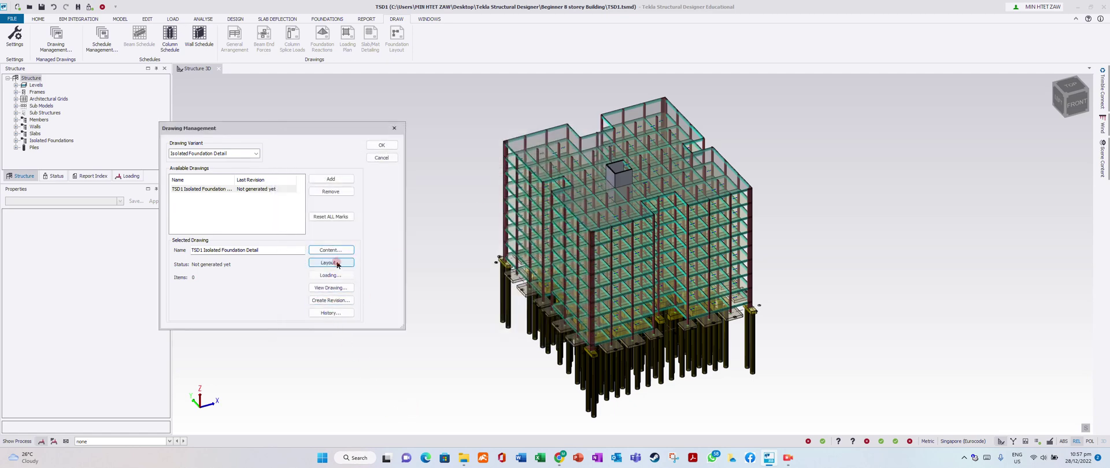
# Export the isolated foundation detail drawing at 1:25 scale with the Isolated Foundation Detail layer configuration and style, declining read-only opening in AutoCAD.
pyautogui.click(331, 287)
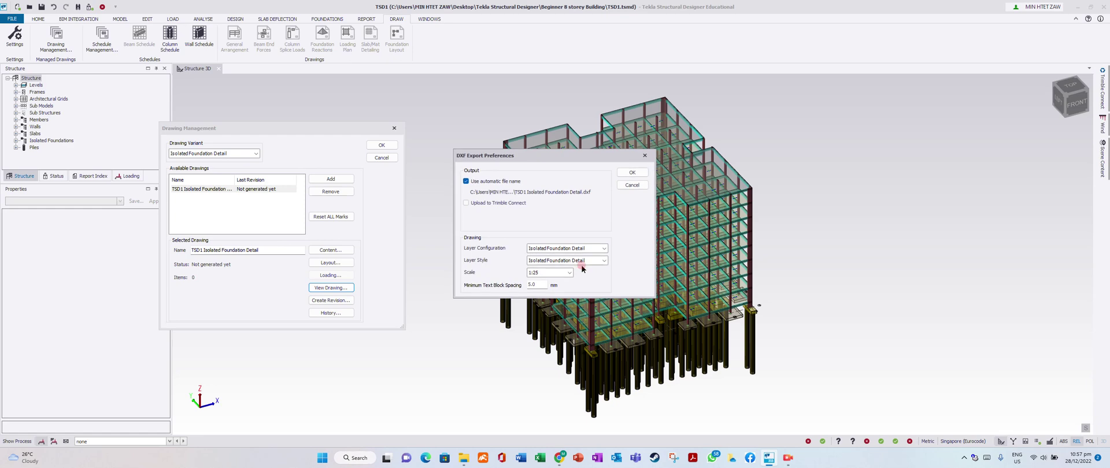
pyautogui.click(633, 172)
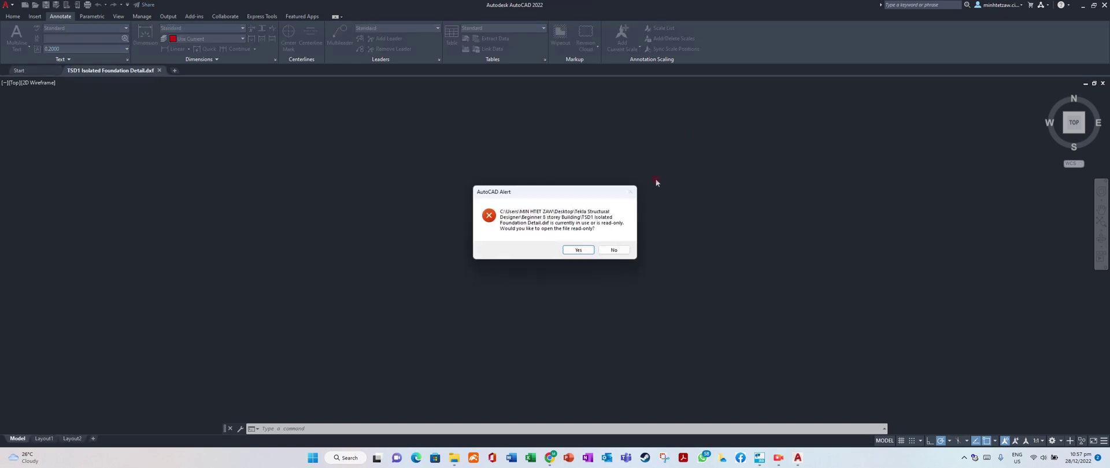
pyautogui.click(614, 251)
# Examine the dimensions, foundation marks and bottom mesh label of the first pad base detail, covering PB 1, PB 4, PB 22 and PB 27.
pyautogui.scroll(-2, 573, 268)
pyautogui.scroll(2, 377, 304)
pyautogui.scroll(5, 376, 303)
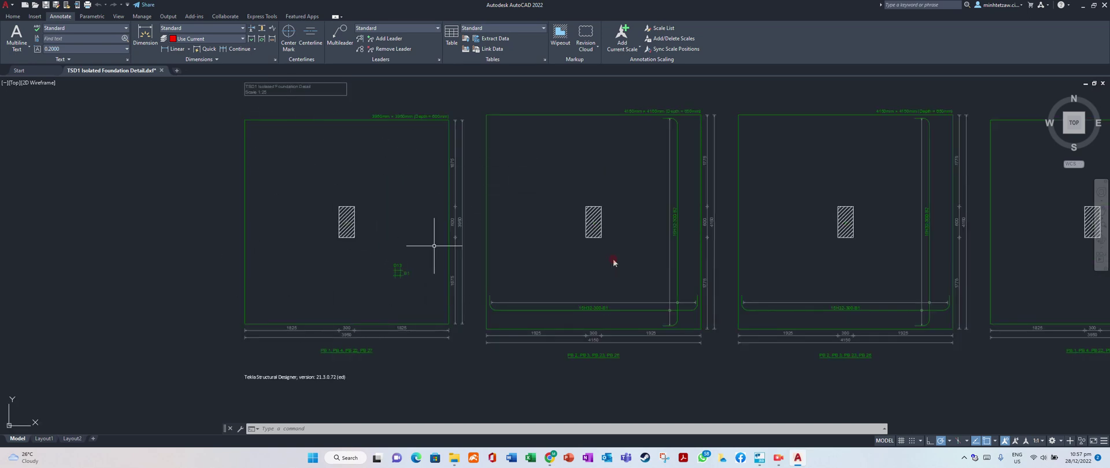
pyautogui.scroll(2, 356, 369)
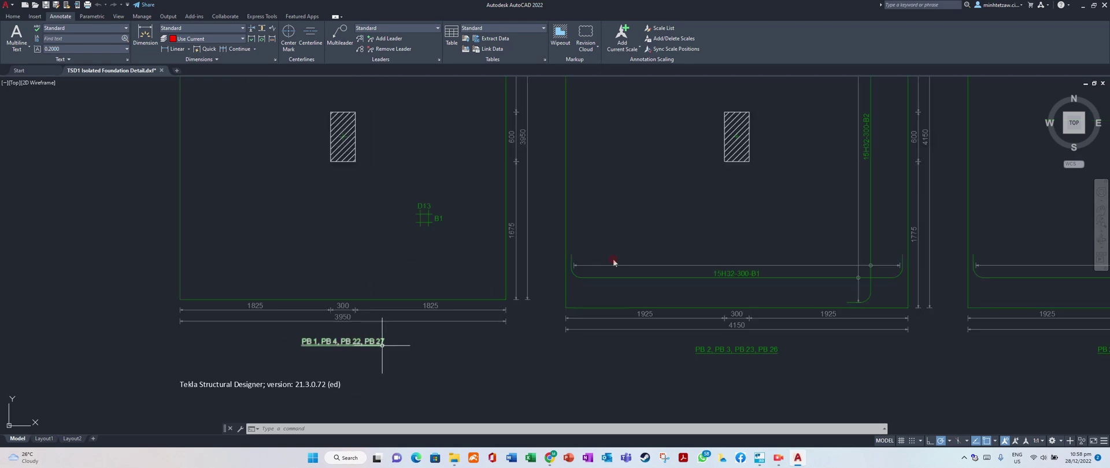
pyautogui.scroll(-5, 247, 396)
pyautogui.scroll(5, 235, 367)
pyautogui.scroll(2, 292, 396)
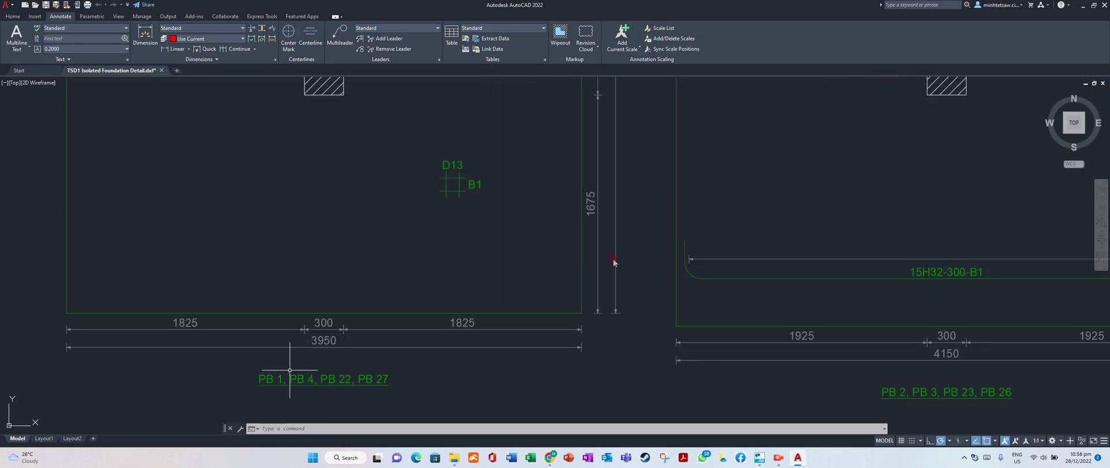
pyautogui.scroll(-1, 277, 312)
pyautogui.scroll(3, 403, 226)
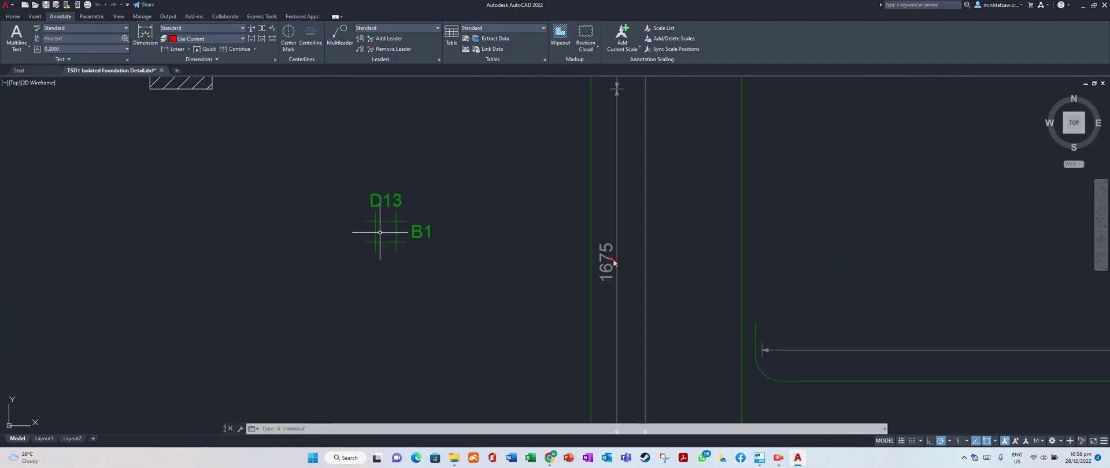
pyautogui.scroll(-2, 347, 223)
pyautogui.scroll(-5, 285, 223)
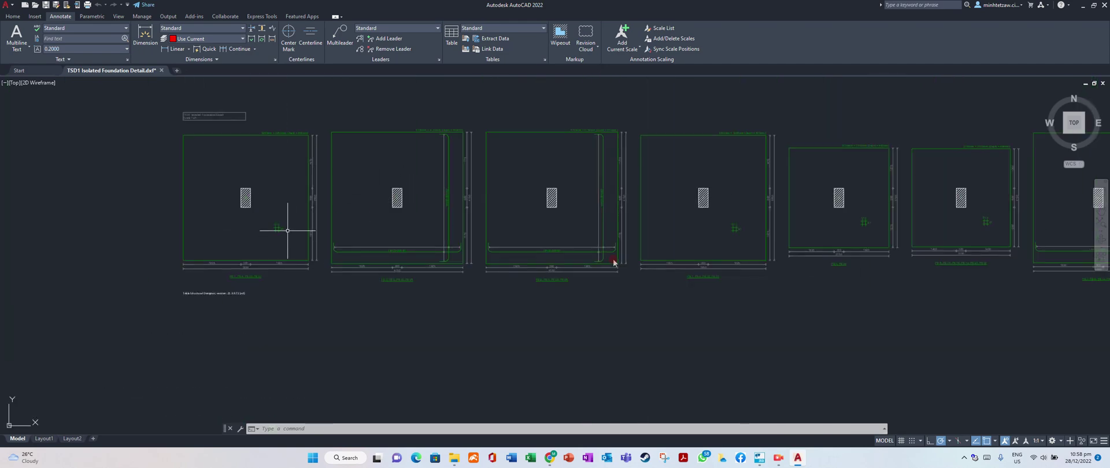
# Examine the bar labels and marks of the PB 2, PB 3, PB 23, PB 26 base and the pile cap details further along the row.
pyautogui.scroll(4, 405, 273)
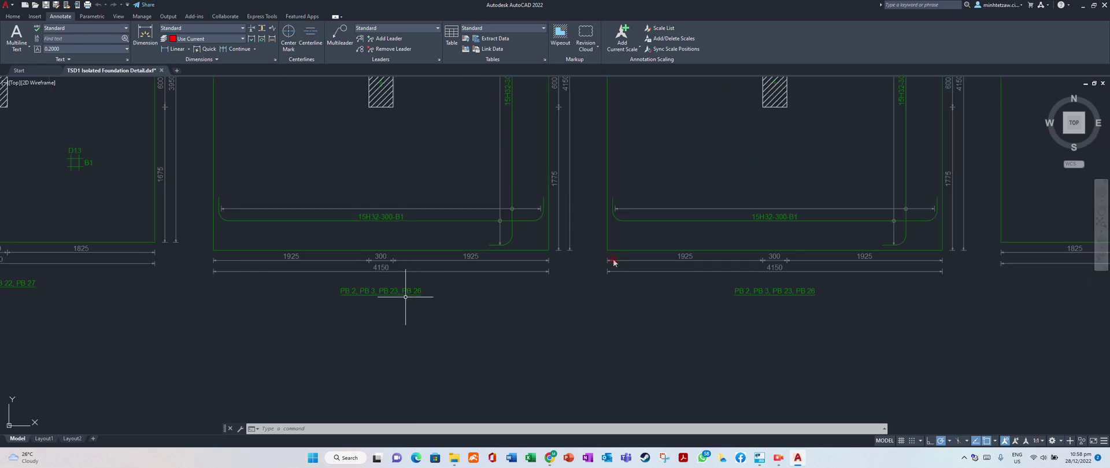
pyautogui.scroll(4, 372, 286)
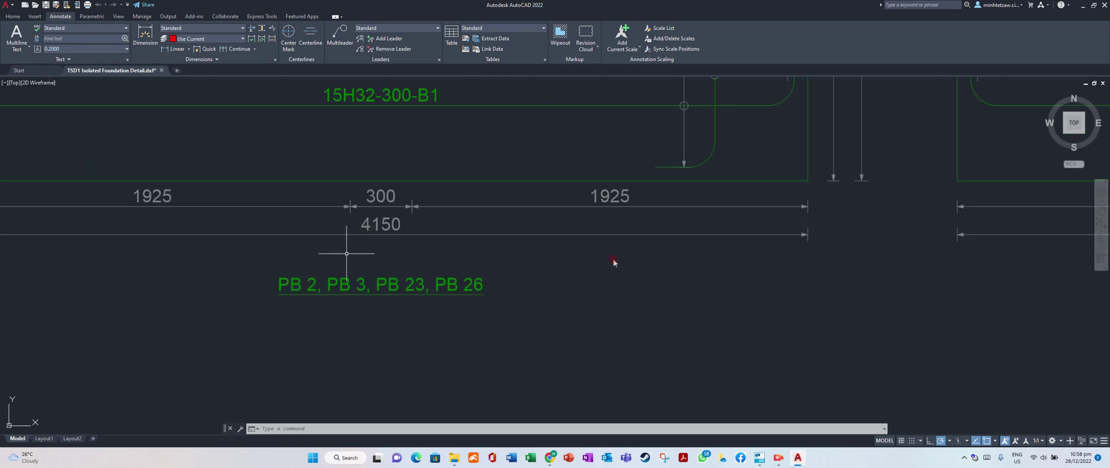
pyautogui.scroll(-6, 361, 275)
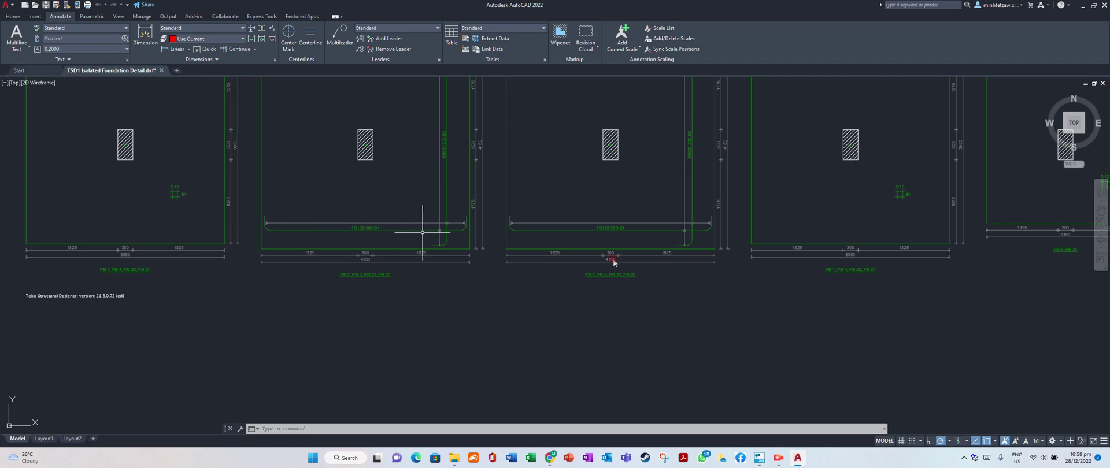
pyautogui.scroll(4, 354, 280)
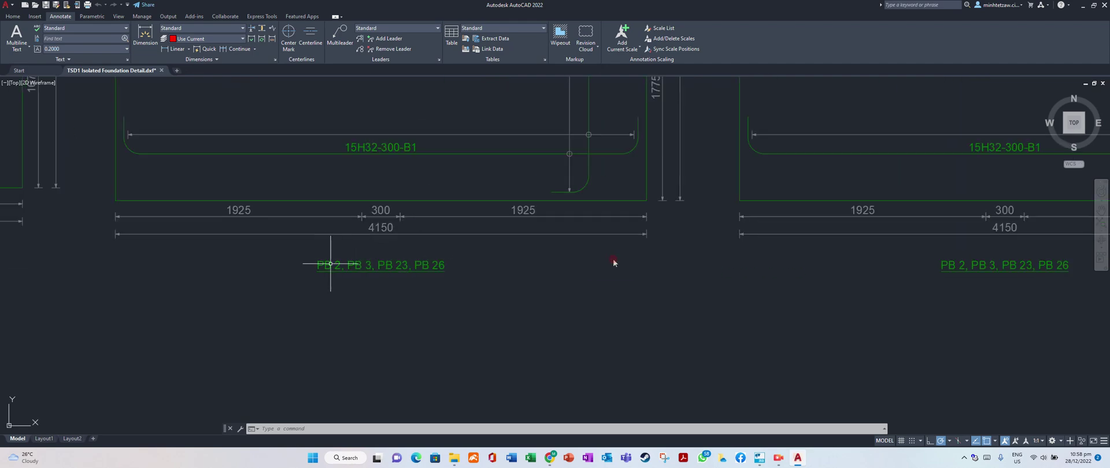
pyautogui.scroll(-8, 289, 295)
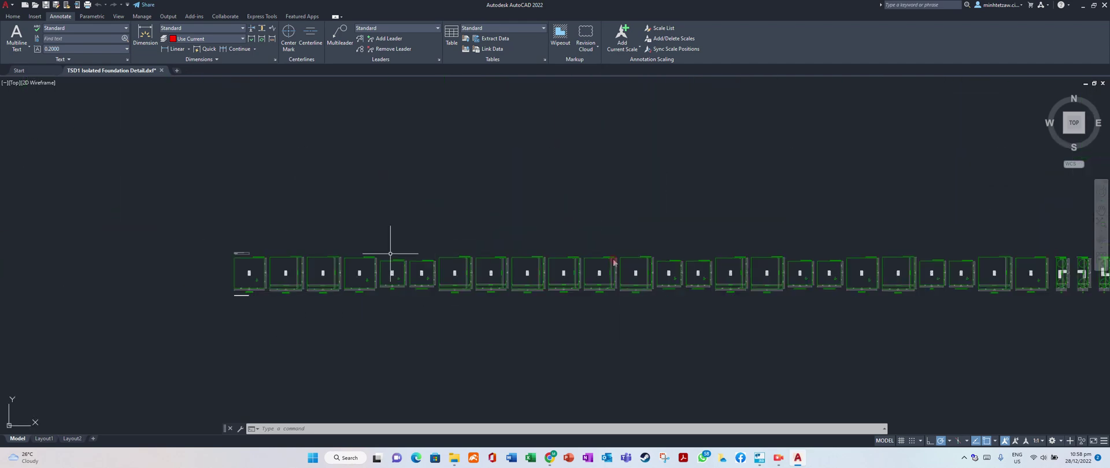
pyautogui.scroll(-2, 615, 248)
pyautogui.scroll(10, 775, 280)
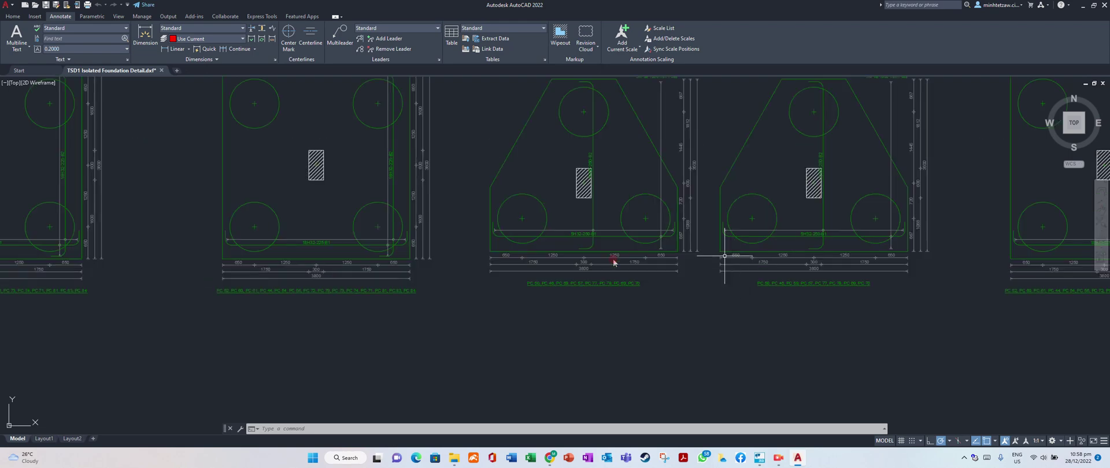
pyautogui.scroll(-6, 901, 279)
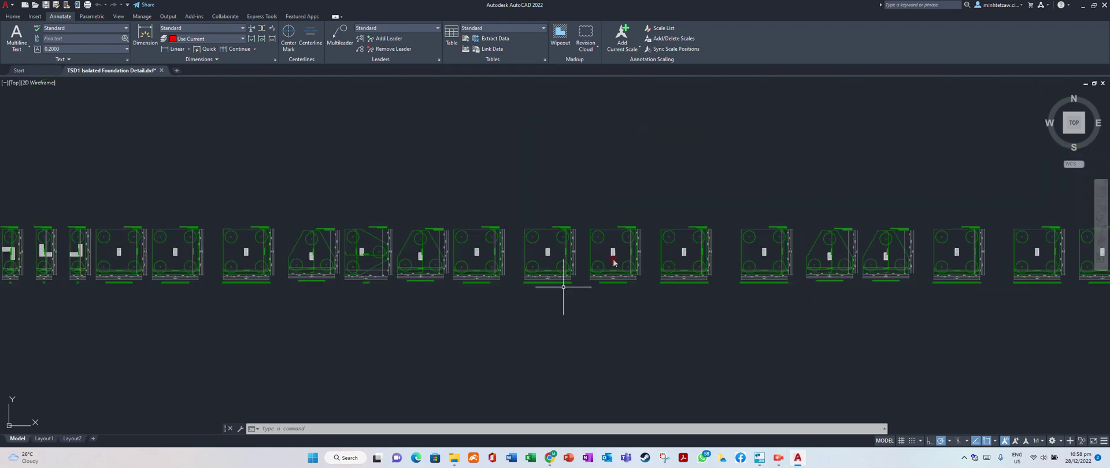
pyautogui.scroll(4, 208, 251)
pyautogui.scroll(-5, 789, 186)
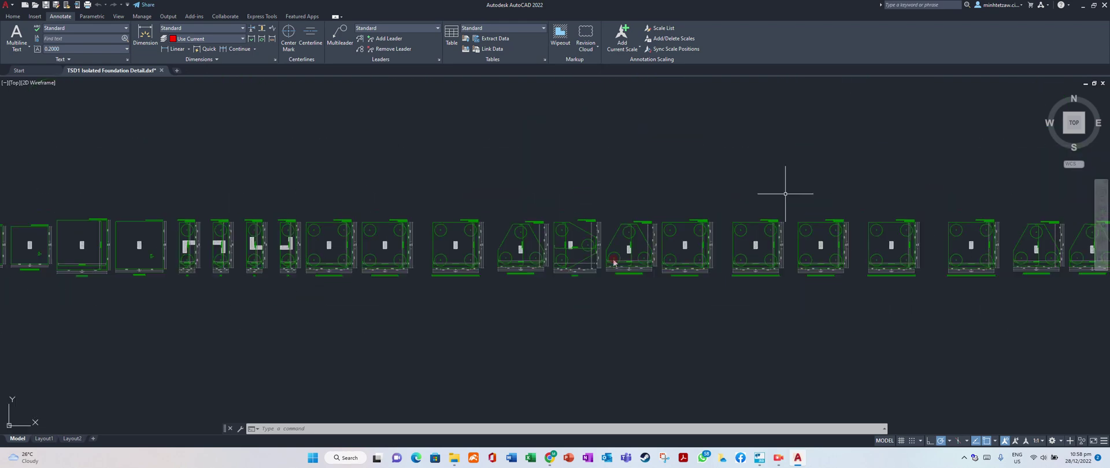
pyautogui.scroll(7, 418, 206)
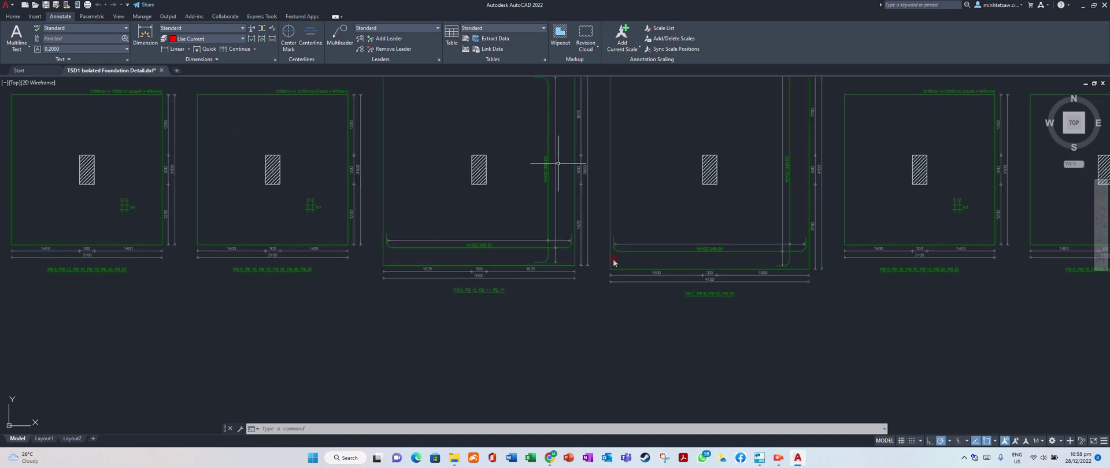
# Examine the reinforcement quantity table at the far end of the isolated foundation detail row.
pyautogui.scroll(-6, 292, 245)
pyautogui.scroll(-2, 566, 259)
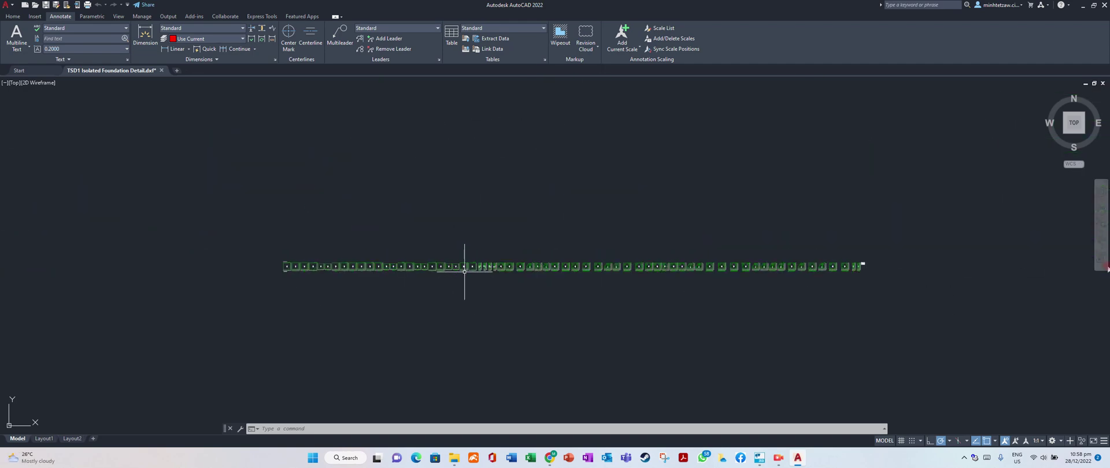
pyautogui.scroll(8, 902, 252)
pyautogui.scroll(5, 630, 359)
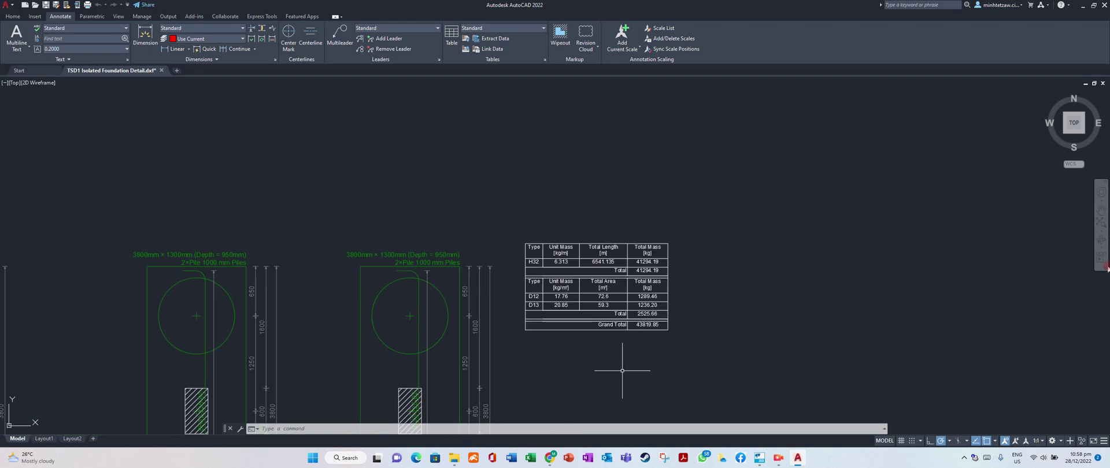
pyautogui.scroll(-3, 541, 318)
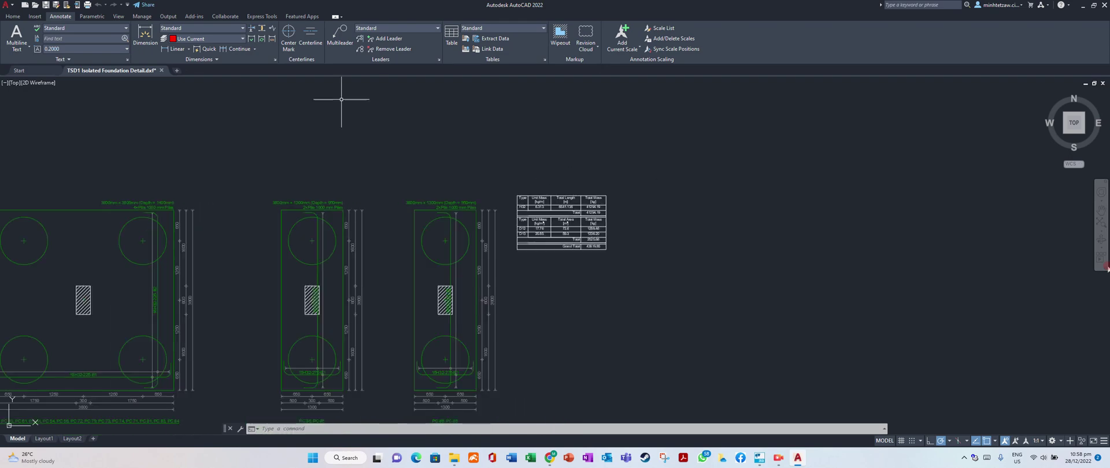
# Save the isolated foundation drawing as TSD1 Isolated Foundation Detail.dwg in the Beginner 8 storey Building folder.
pyautogui.click(6, 5)
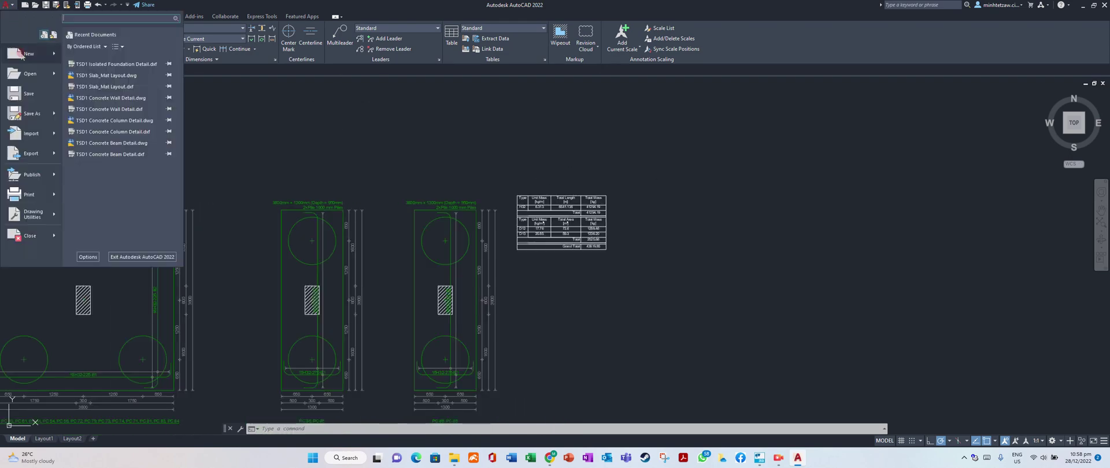
pyautogui.click(26, 93)
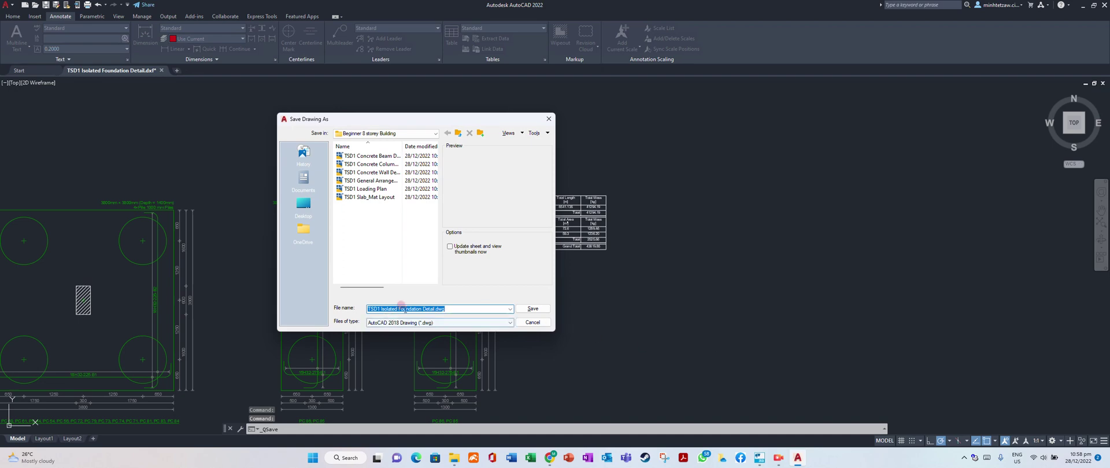
pyautogui.click(531, 309)
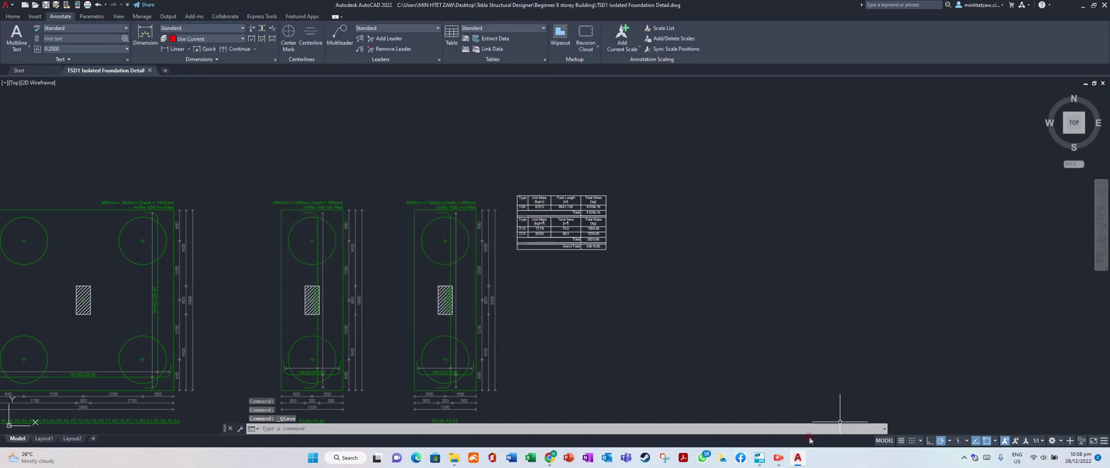
# Switch to Tekla Structural Designer and set the managed drawing variant to Foundation Layout.
pyautogui.click(760, 460)
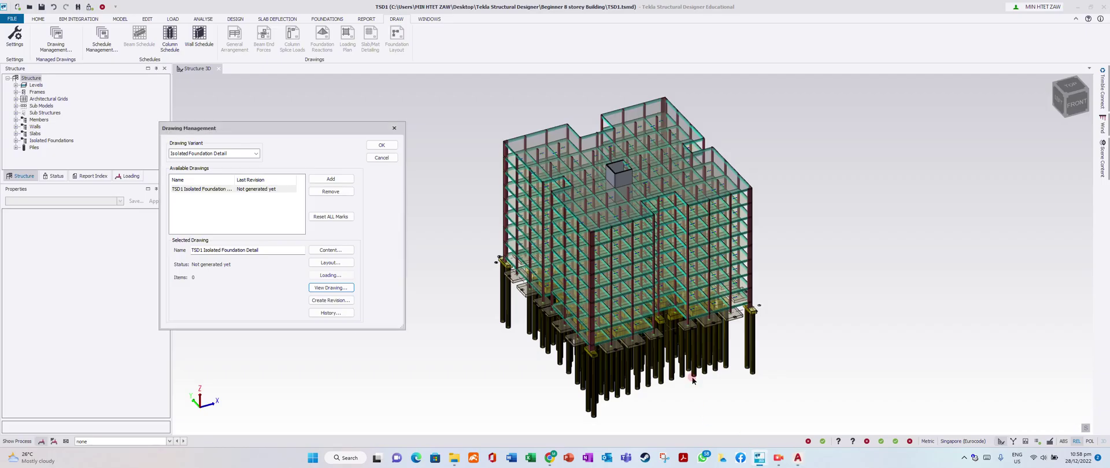
pyautogui.click(280, 191)
pyautogui.click(255, 154)
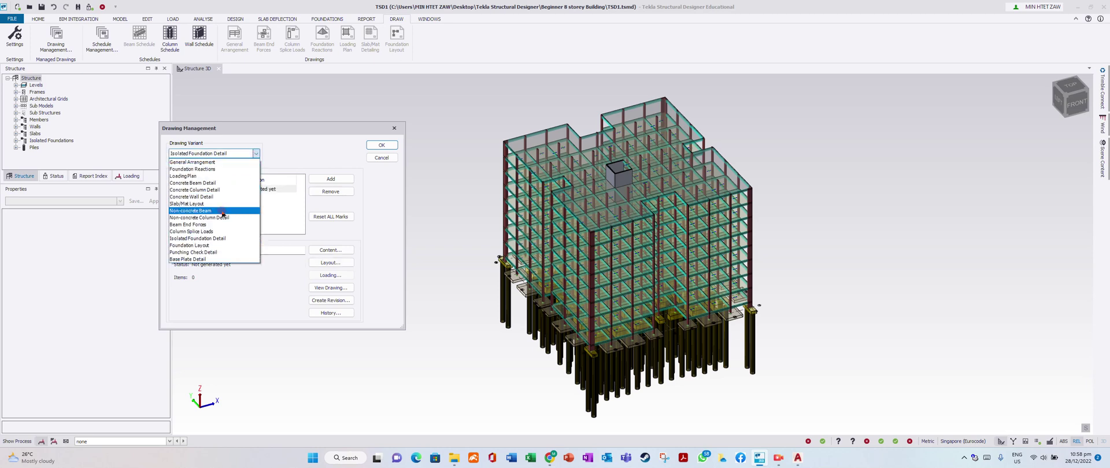
pyautogui.click(211, 245)
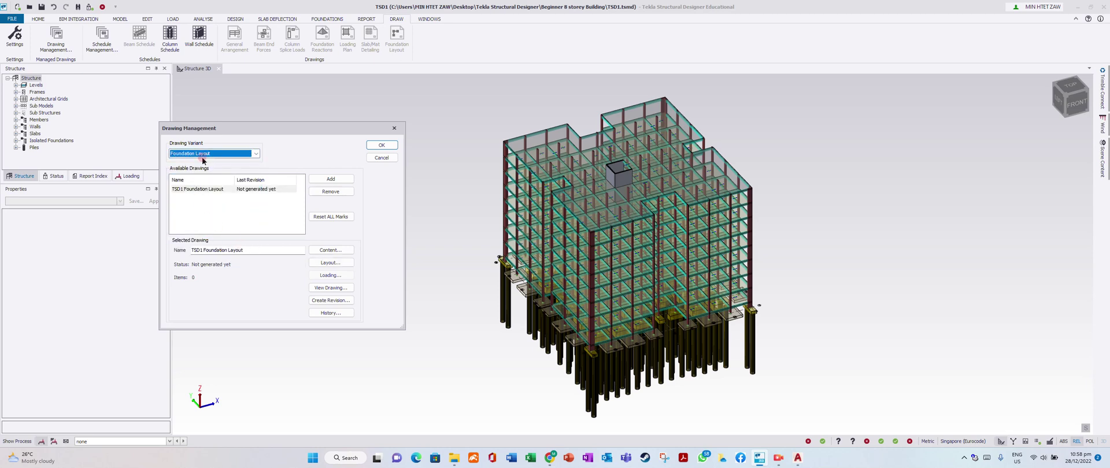
pyautogui.click(255, 153)
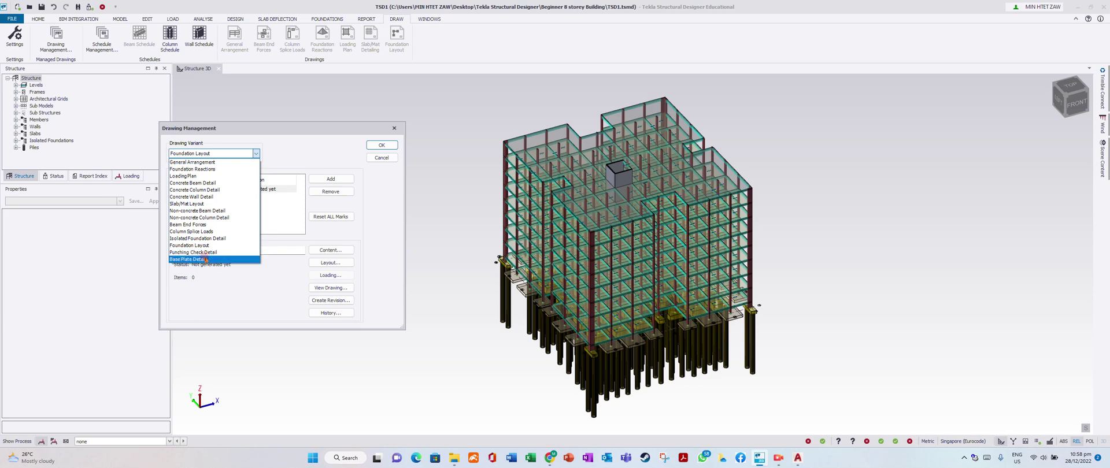
pyautogui.click(216, 245)
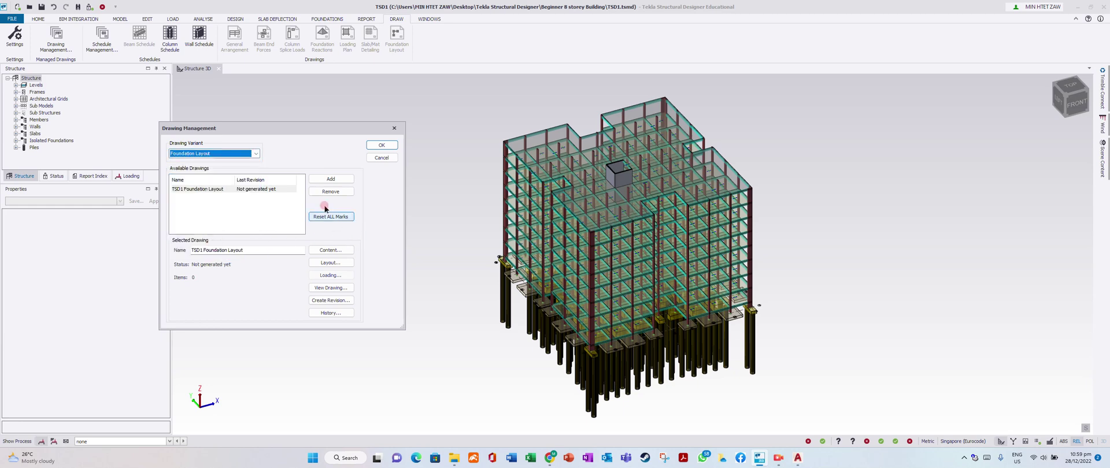
# Add a new TSD1 Foundation Layout drawing and remove the original one of the same name.
pyautogui.click(331, 178)
pyautogui.click(270, 189)
pyautogui.click(331, 191)
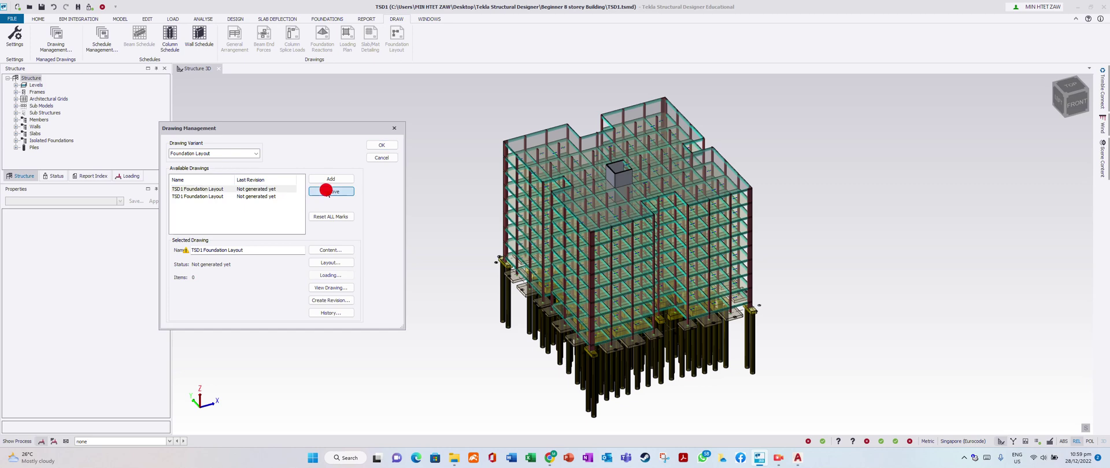
# Assign all levels, from St. B1 to St. 8 (Roof), as the content of the TSD1 Foundation Layout drawing.
pyautogui.click(334, 250)
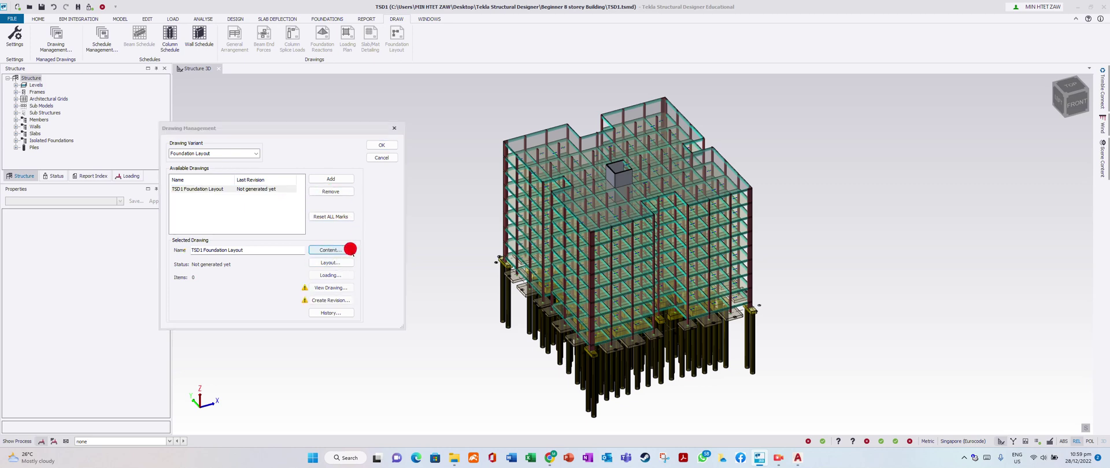
pyautogui.moveTo(301, 199); pyautogui.dragTo(466, 221)
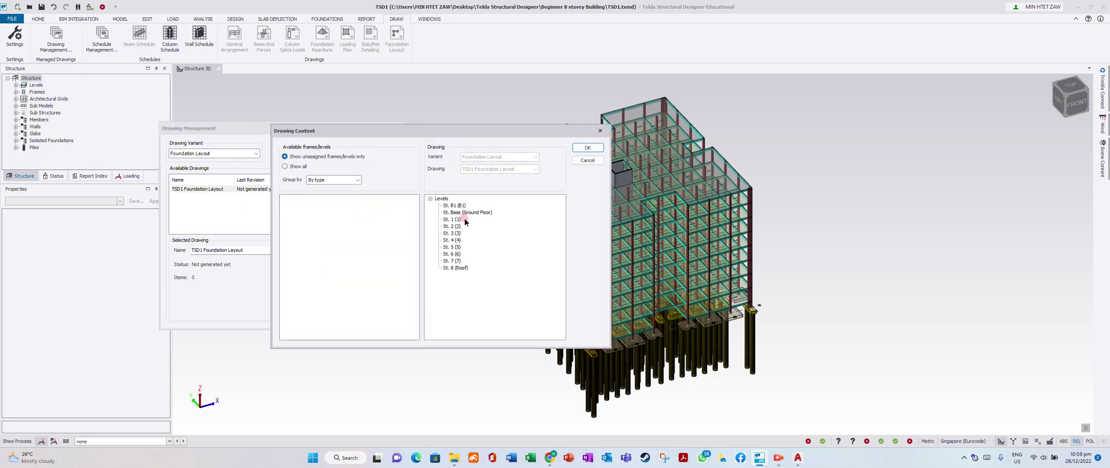
pyautogui.click(582, 147)
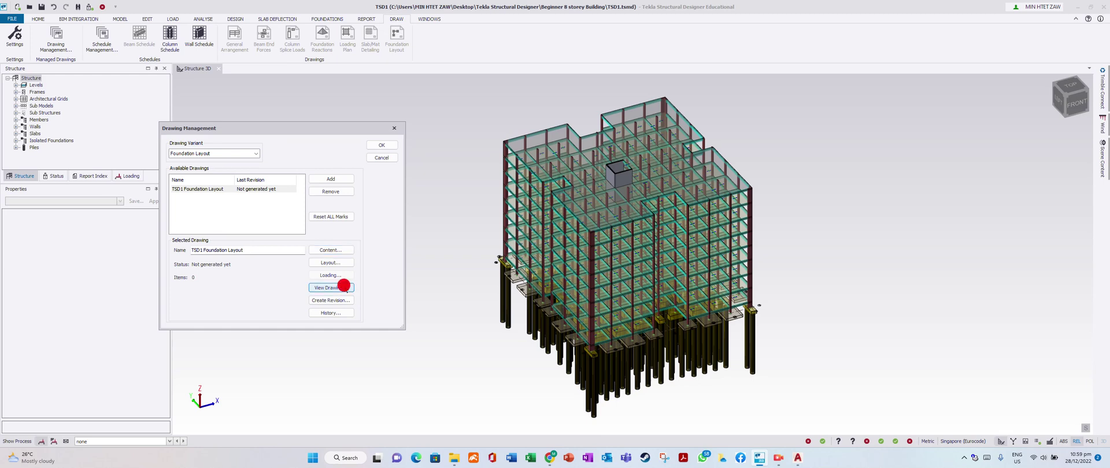
# Export the foundation layout drawing at 1:25 scale with the Foundation Layout layer configuration and style.
pyautogui.click(344, 287)
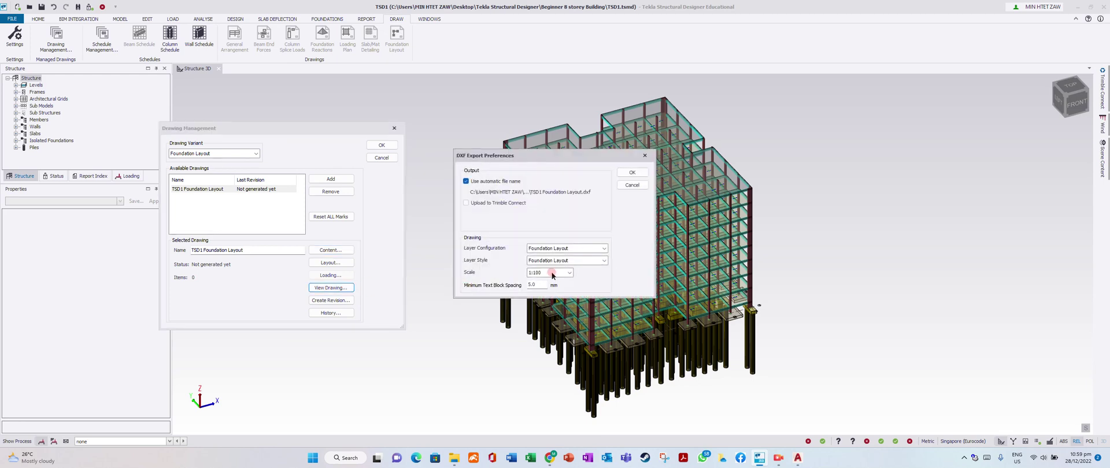
pyautogui.click(566, 274)
pyautogui.click(543, 297)
pyautogui.click(632, 172)
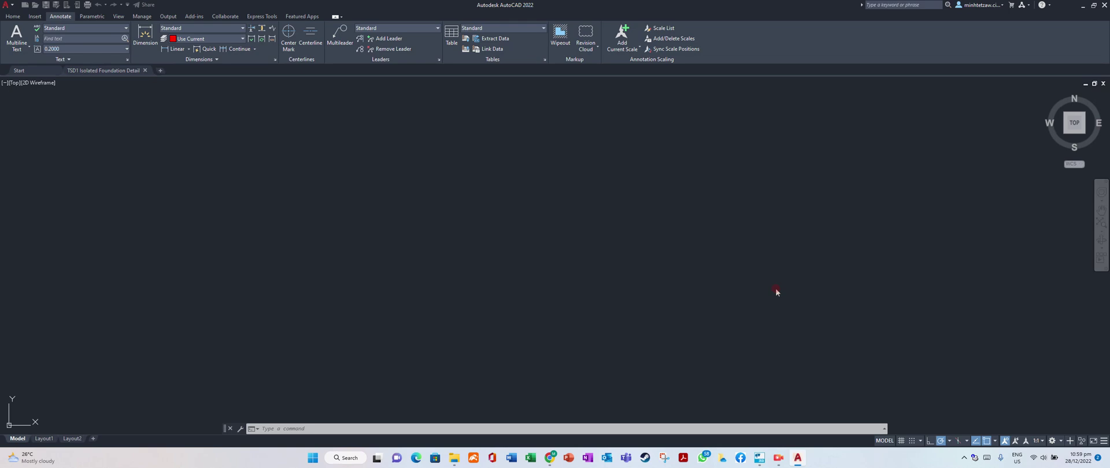
# Examine the pile cap marks, sizes and depths along grid line 7 of the foundation layout, around support C/7.
pyautogui.scroll(8, 544, 274)
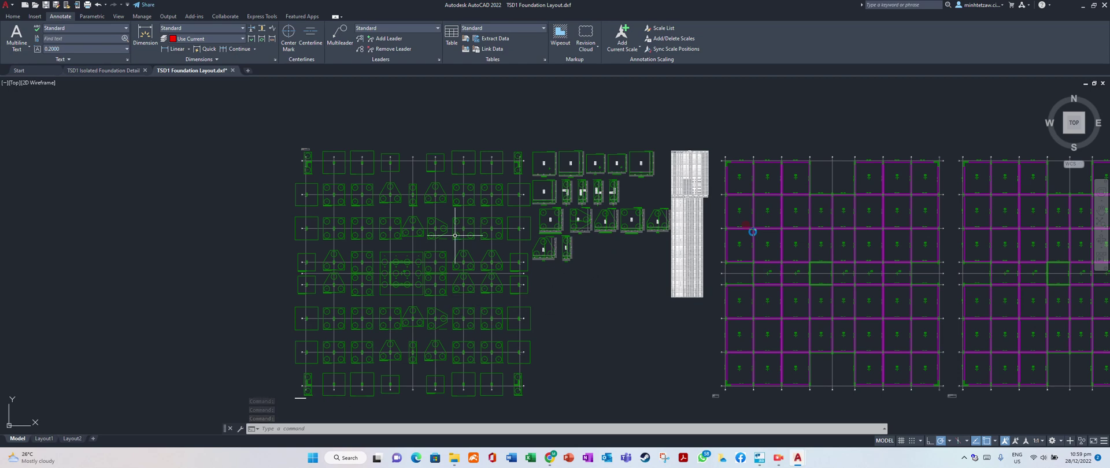
pyautogui.scroll(12, 455, 235)
pyautogui.scroll(-2, 373, 282)
pyautogui.scroll(2, 278, 364)
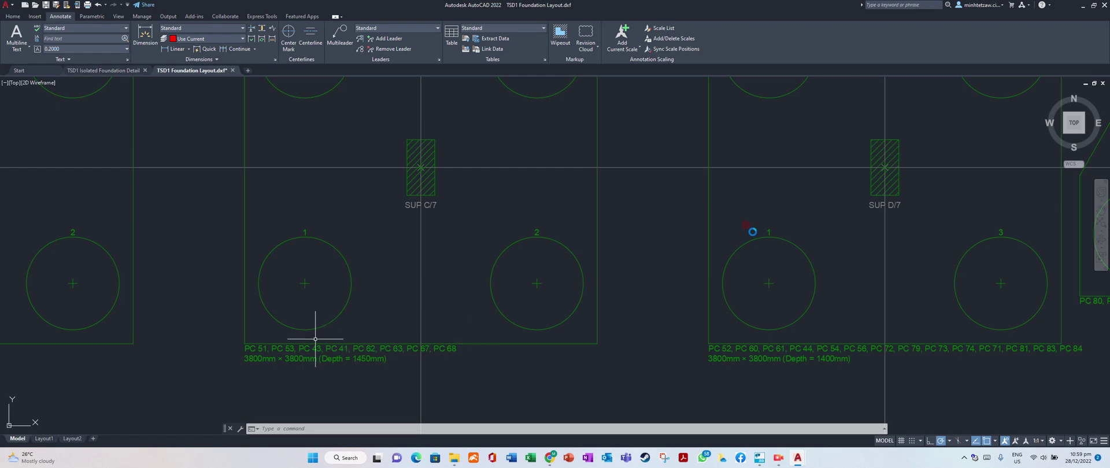
pyautogui.scroll(-2, 328, 344)
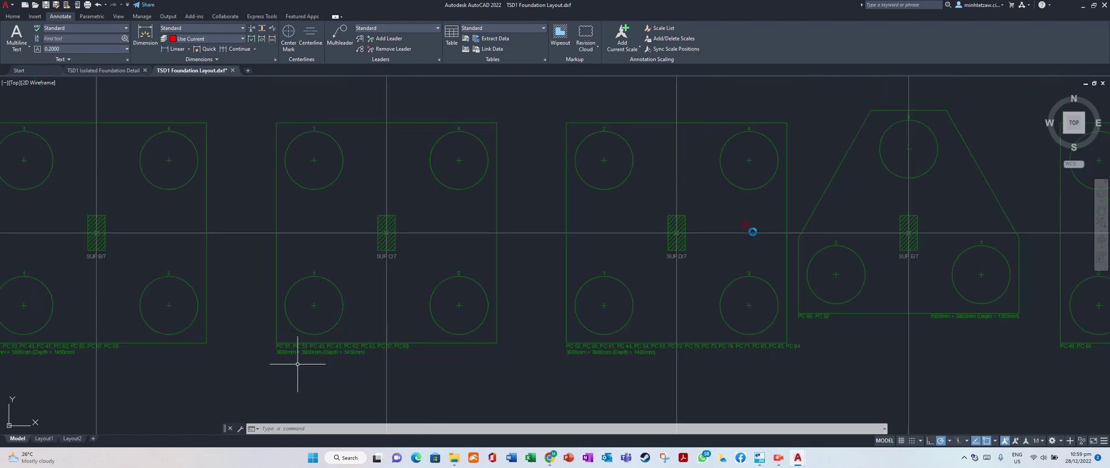
pyautogui.scroll(4, 276, 348)
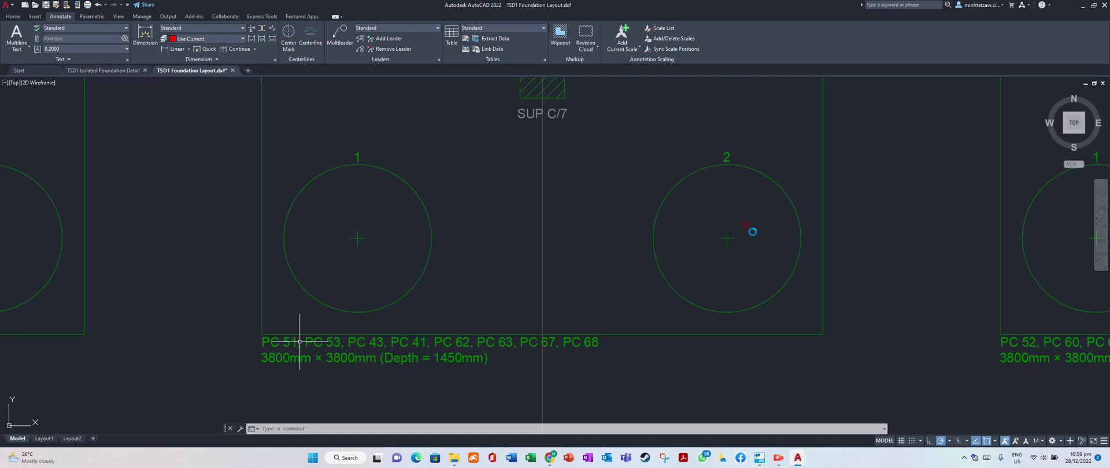
pyautogui.scroll(-10, 297, 342)
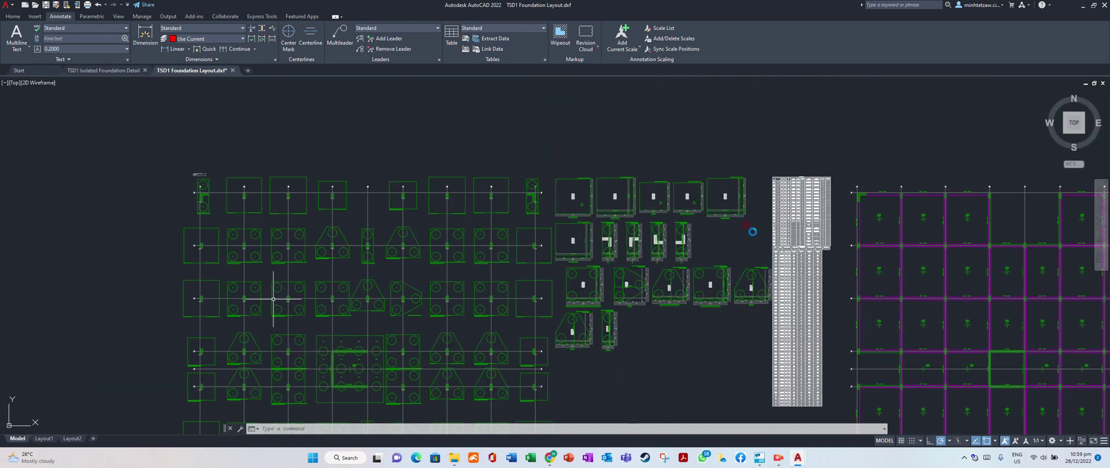
# Examine the pile cap and pad base labels around grid line 6, near supports H/6 and I/6.
pyautogui.scroll(-2, 274, 213)
pyautogui.scroll(2, 408, 243)
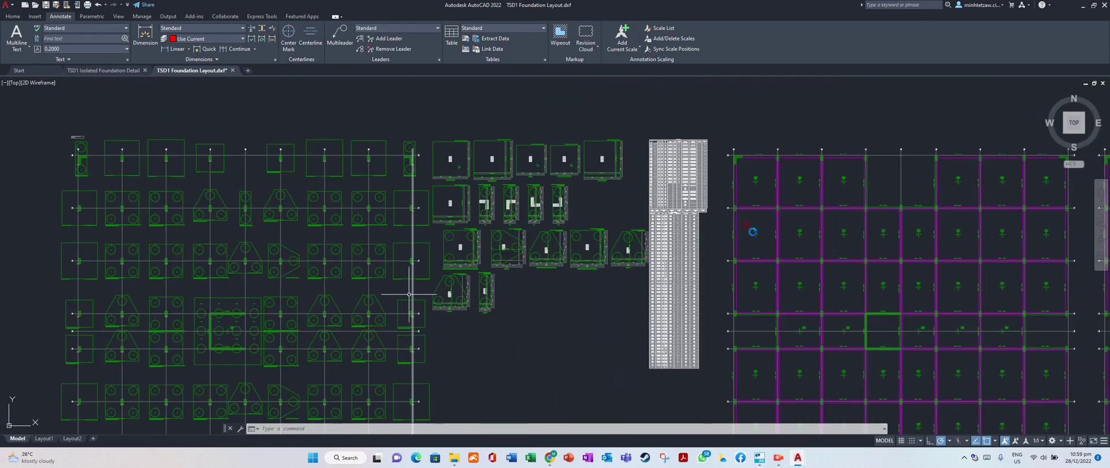
pyautogui.scroll(5, 369, 340)
pyautogui.scroll(6, 344, 317)
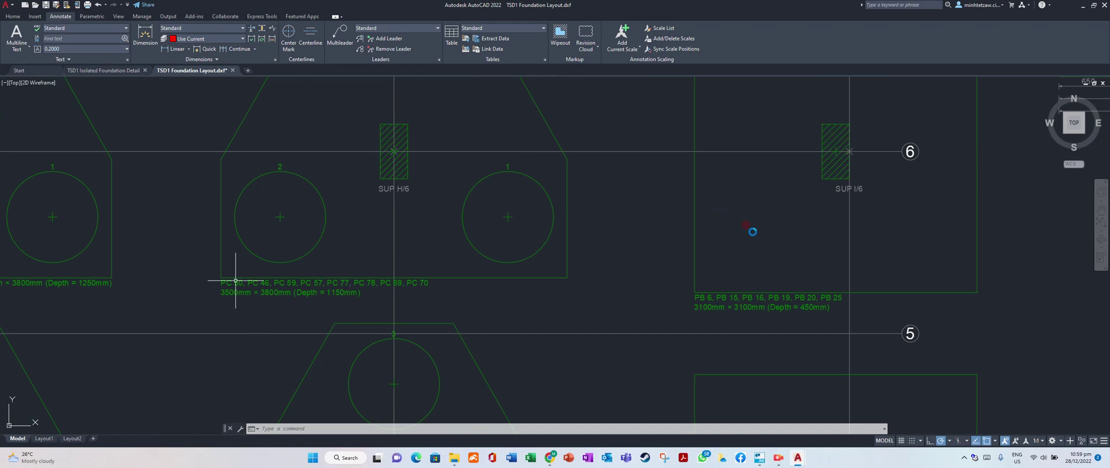
pyautogui.scroll(-4, 481, 239)
pyautogui.scroll(-8, 376, 227)
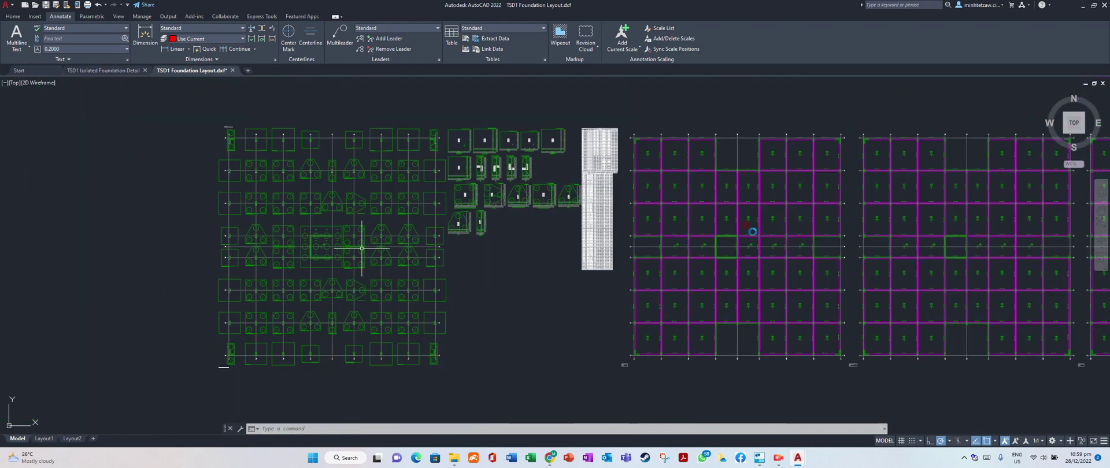
# Examine the ground floor layout's title block and the beam and slab labels on the floor plans alongside it.
pyautogui.scroll(10, 546, 232)
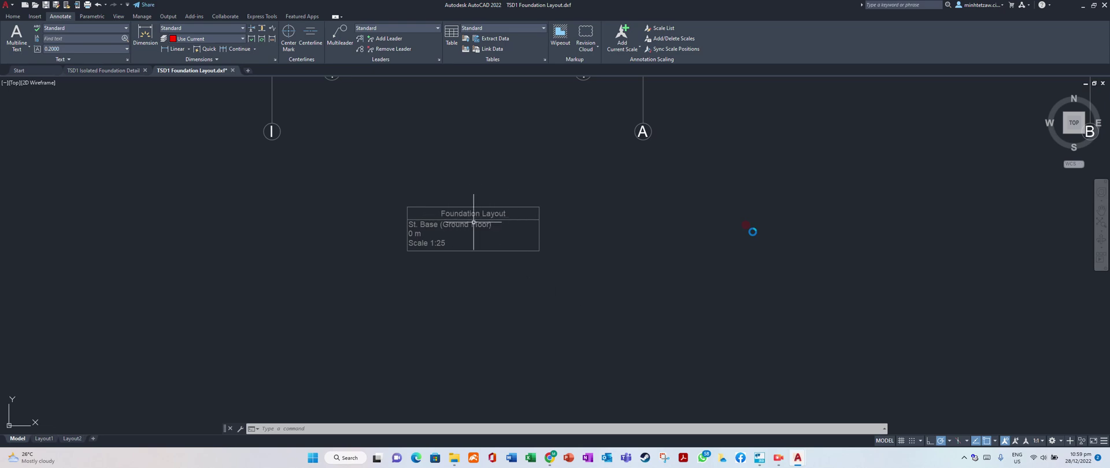
pyautogui.scroll(-4, 653, 284)
pyautogui.scroll(-5, 650, 288)
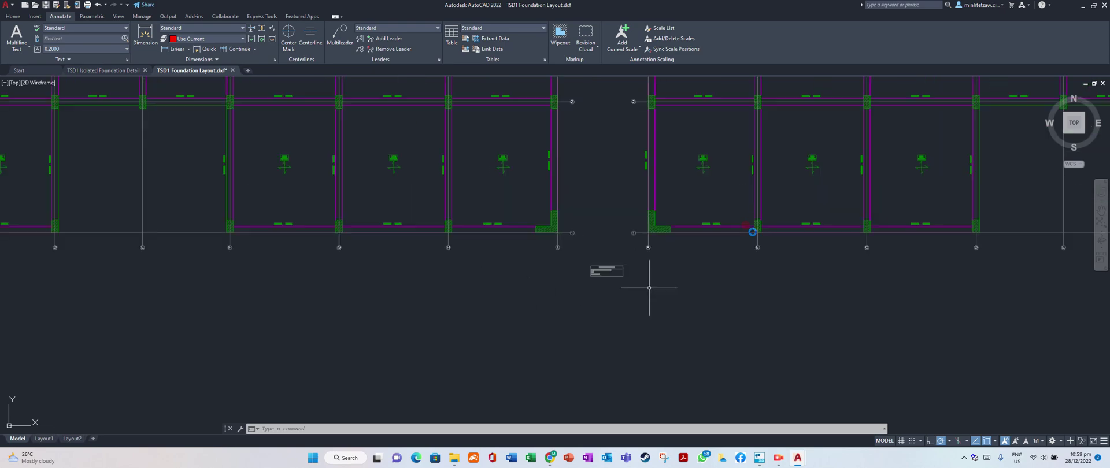
pyautogui.scroll(3, 458, 213)
pyautogui.scroll(6, 251, 296)
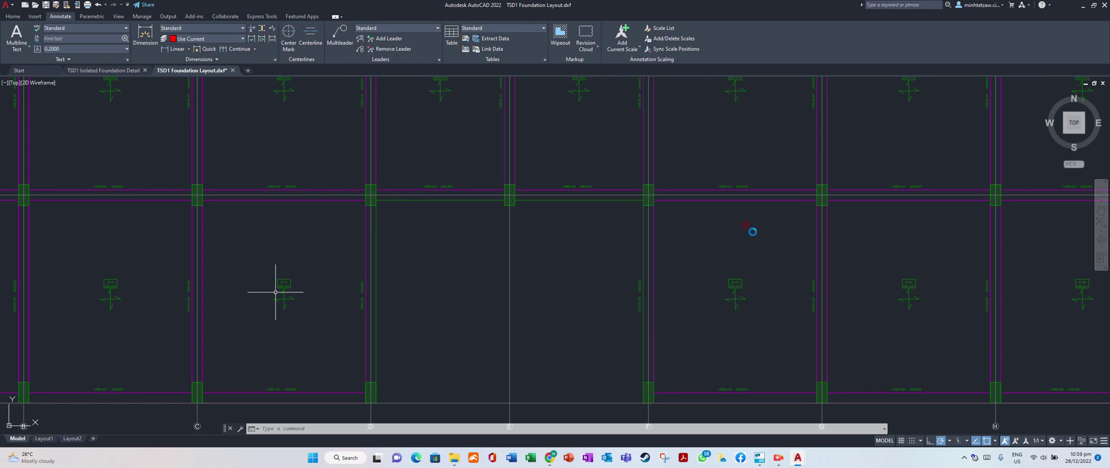
pyautogui.scroll(-4, 285, 297)
pyautogui.scroll(-4, 475, 231)
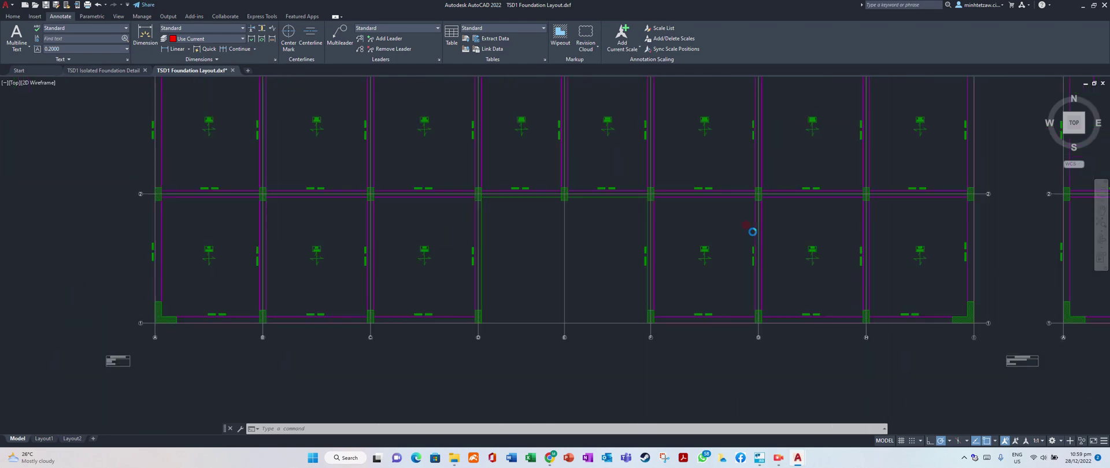
pyautogui.scroll(-8, 239, 296)
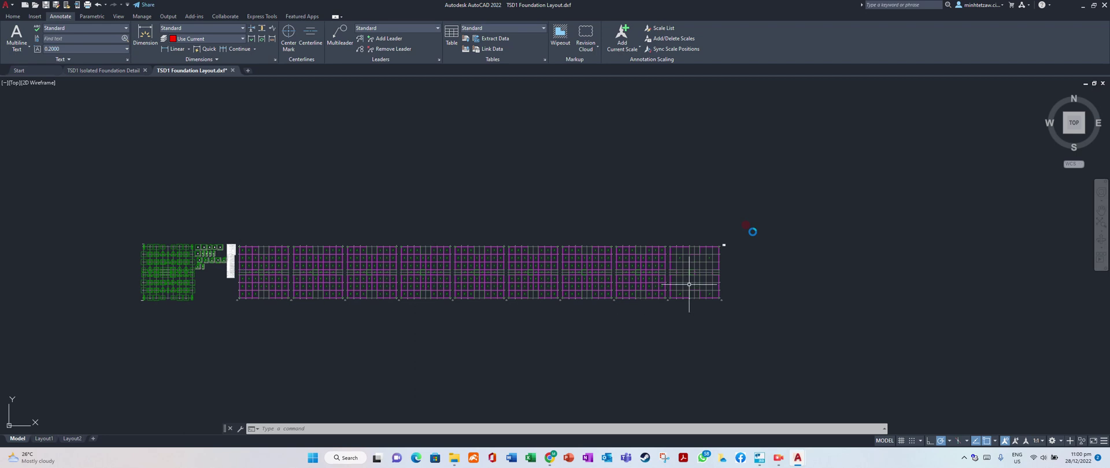
# Save the foundation layout as TSD1 Foundation Layout.dwg in the Beginner 8 storey Building folder and return to Tekla Structural Designer.
pyautogui.click(9, 4)
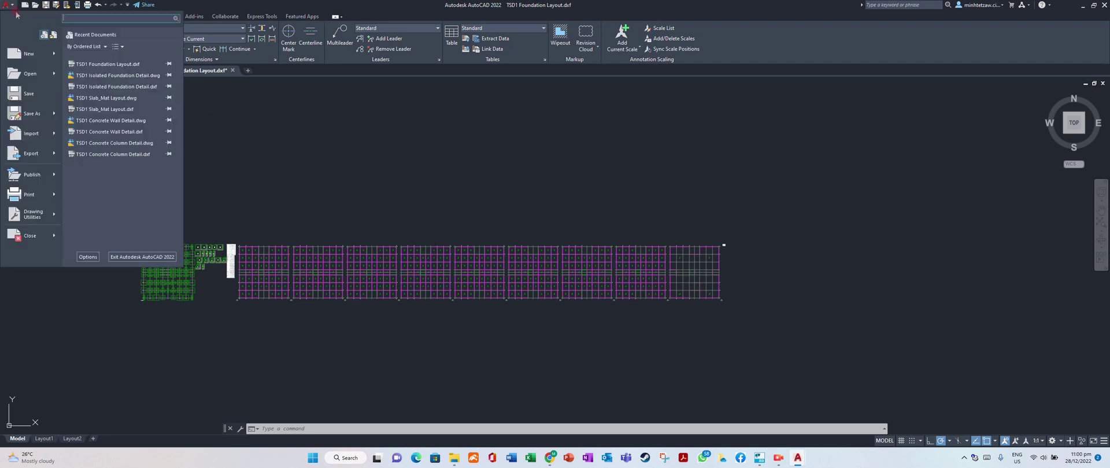
pyautogui.click(43, 93)
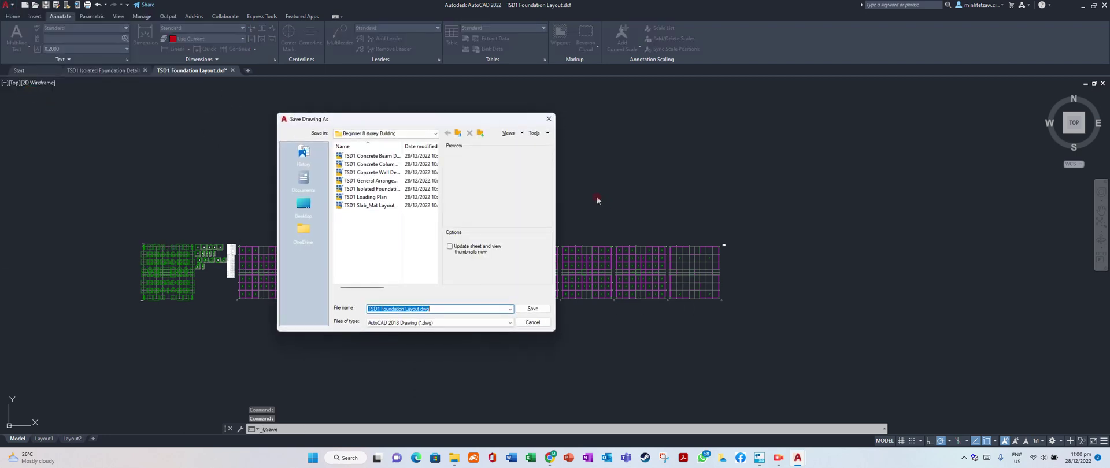
pyautogui.click(531, 310)
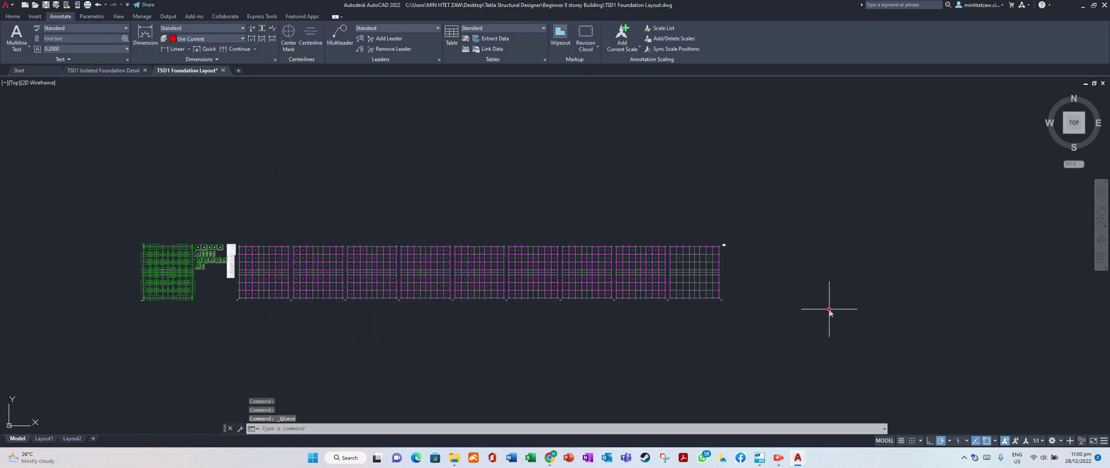
pyautogui.click(759, 458)
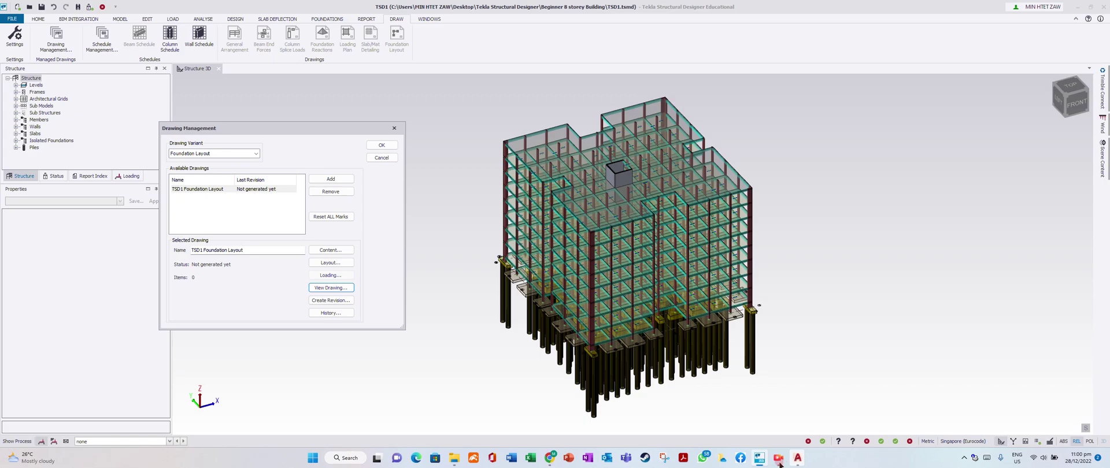